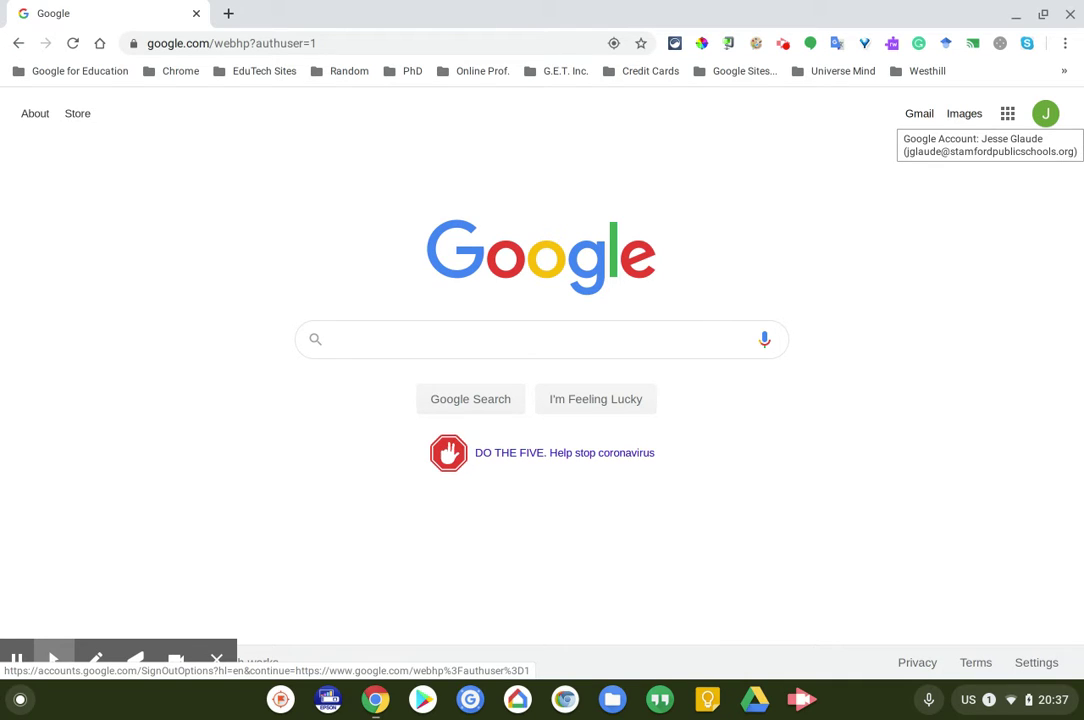
Check which Google account is active and open Google Classroom from the Google home page
click(1045, 113)
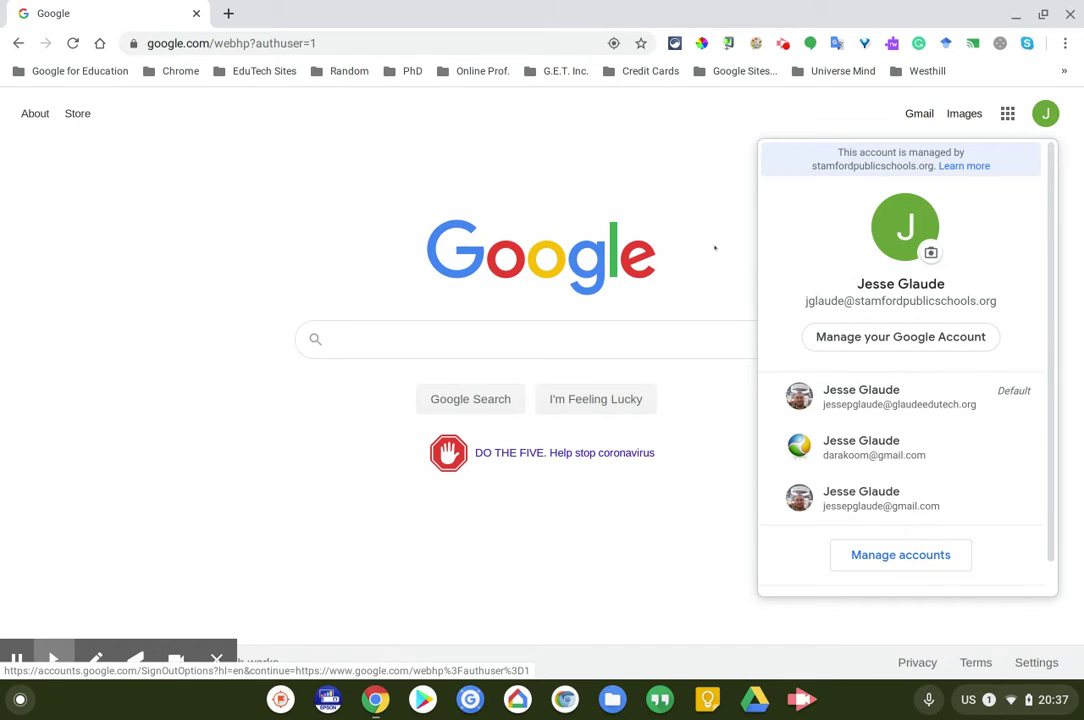
click(740, 150)
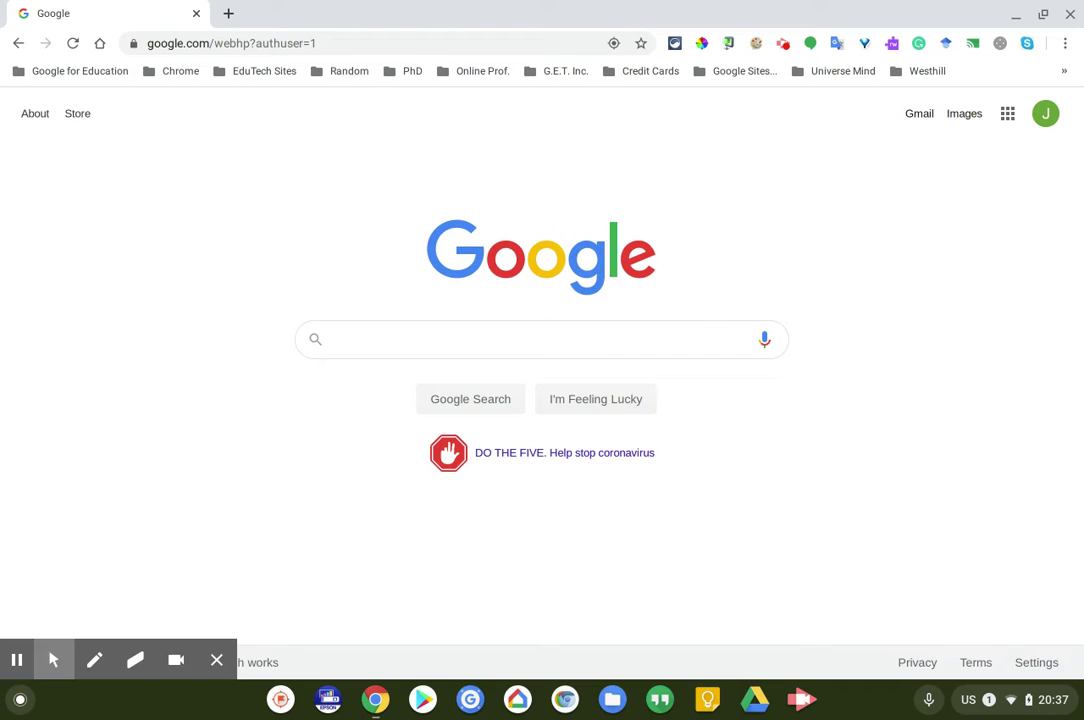
click(1007, 113)
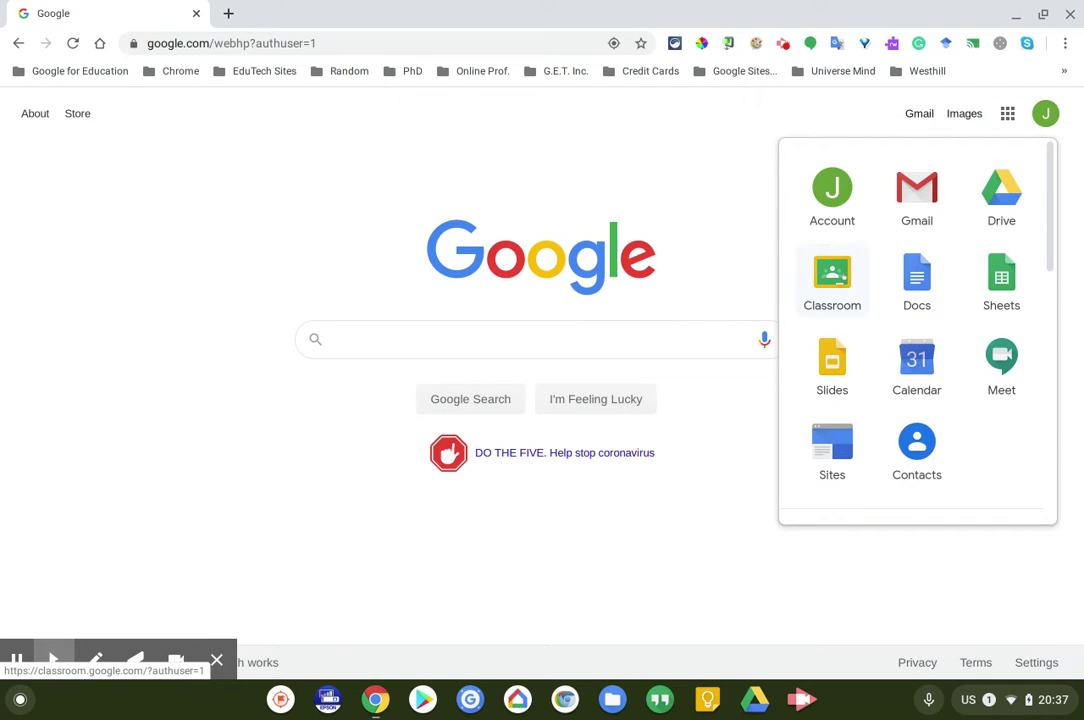
click(832, 280)
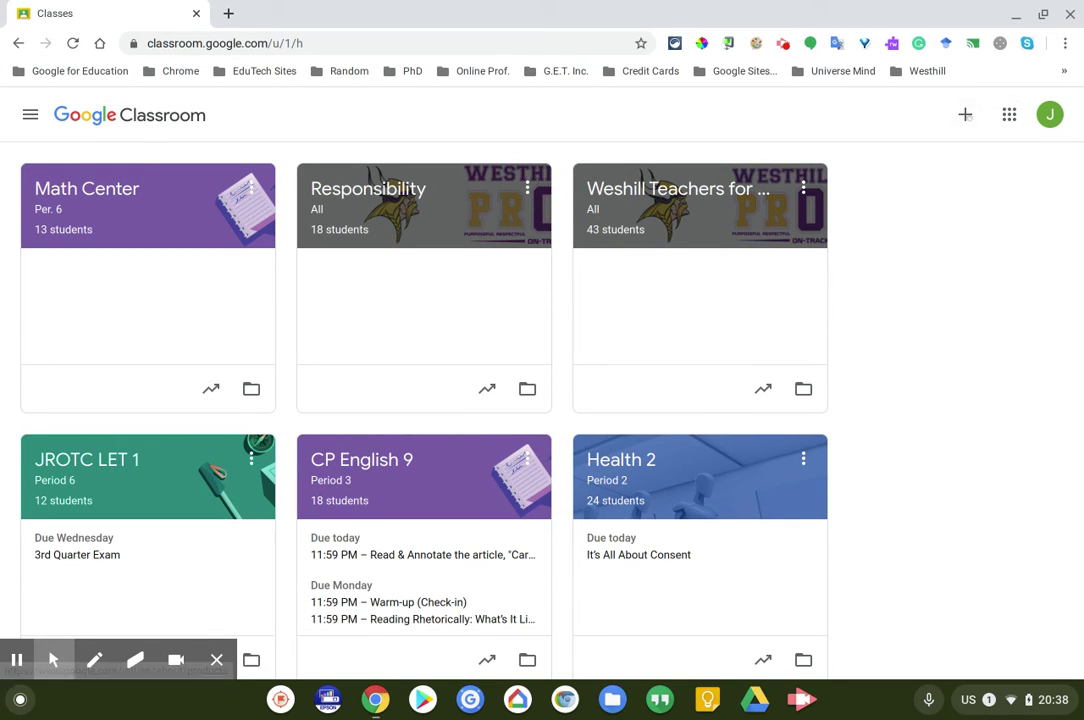
Create a class named Example with section None, subject Space and room 5
click(965, 114)
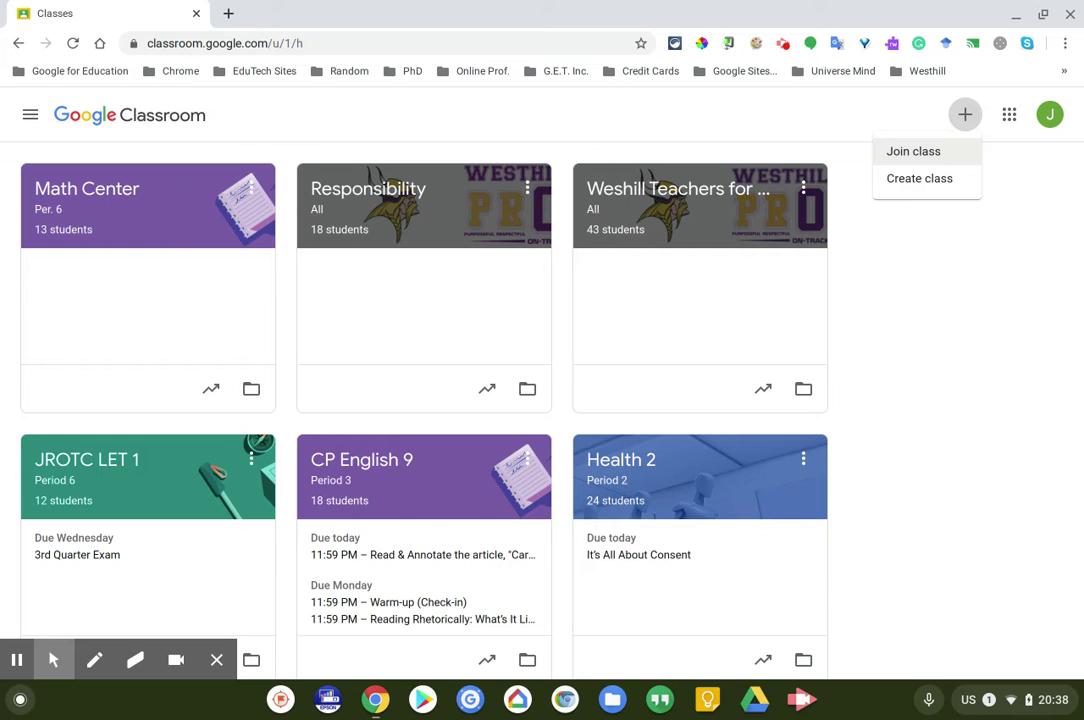
click(916, 180)
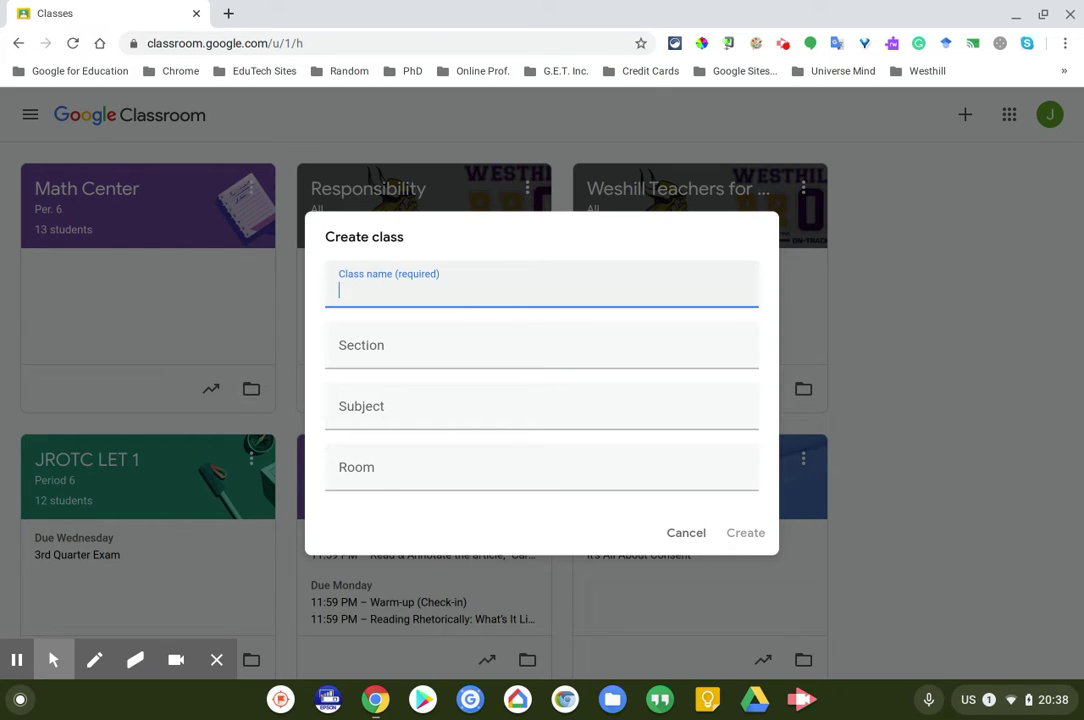
text(Example)
click(541, 352)
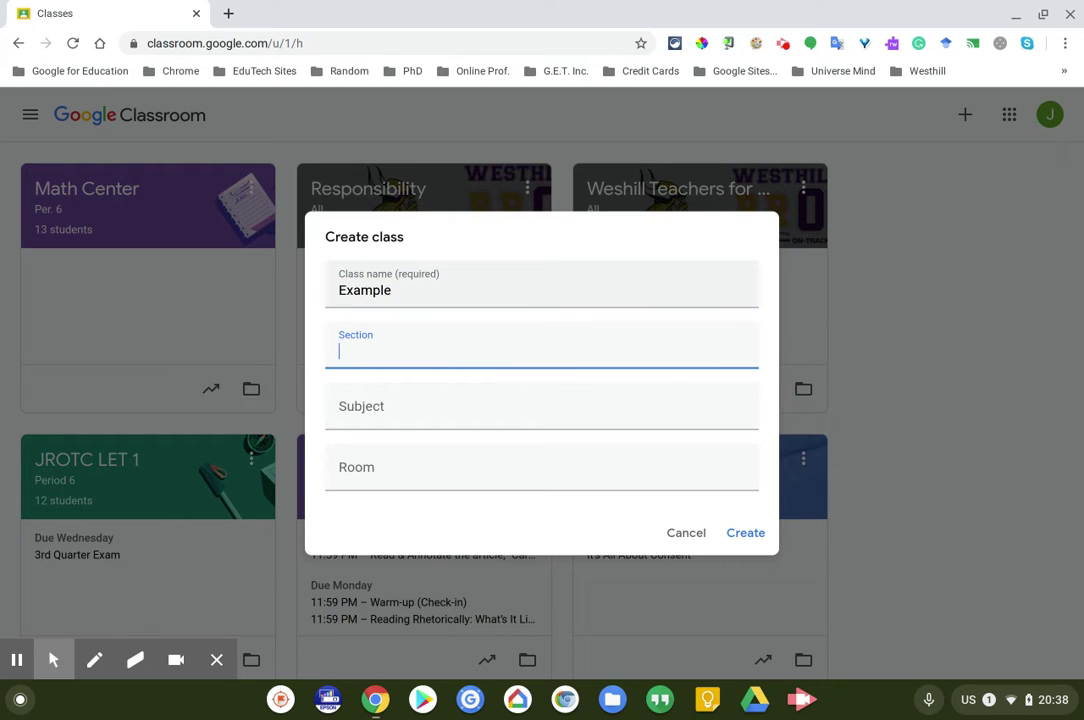
text(None)
click(400, 274)
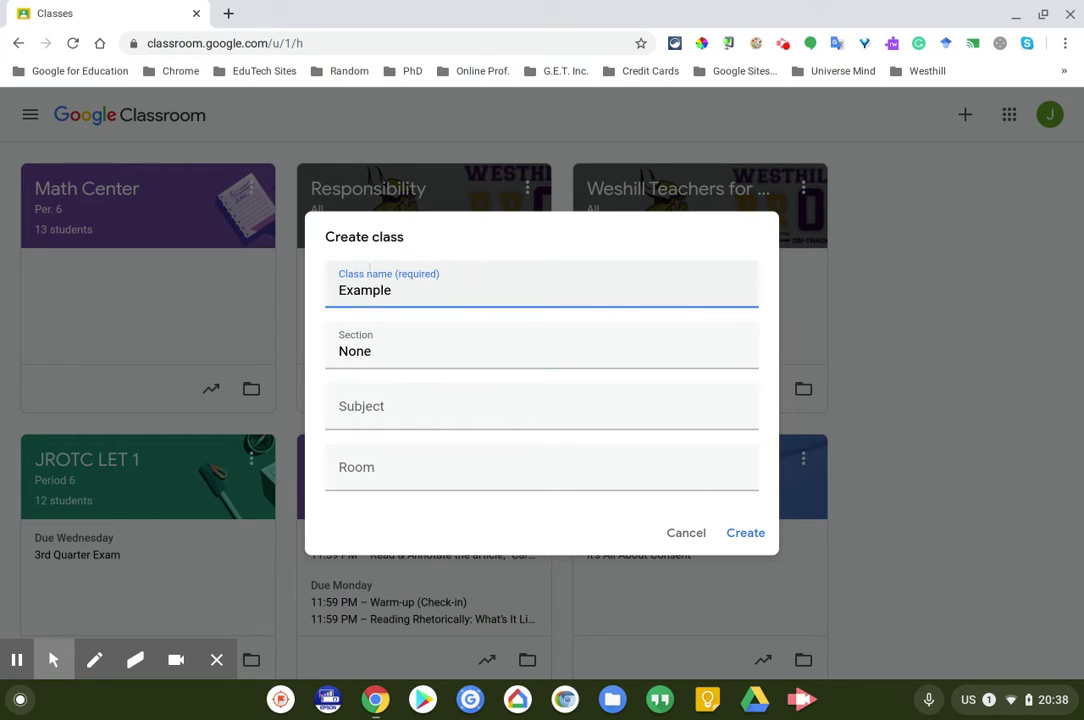
click(383, 410)
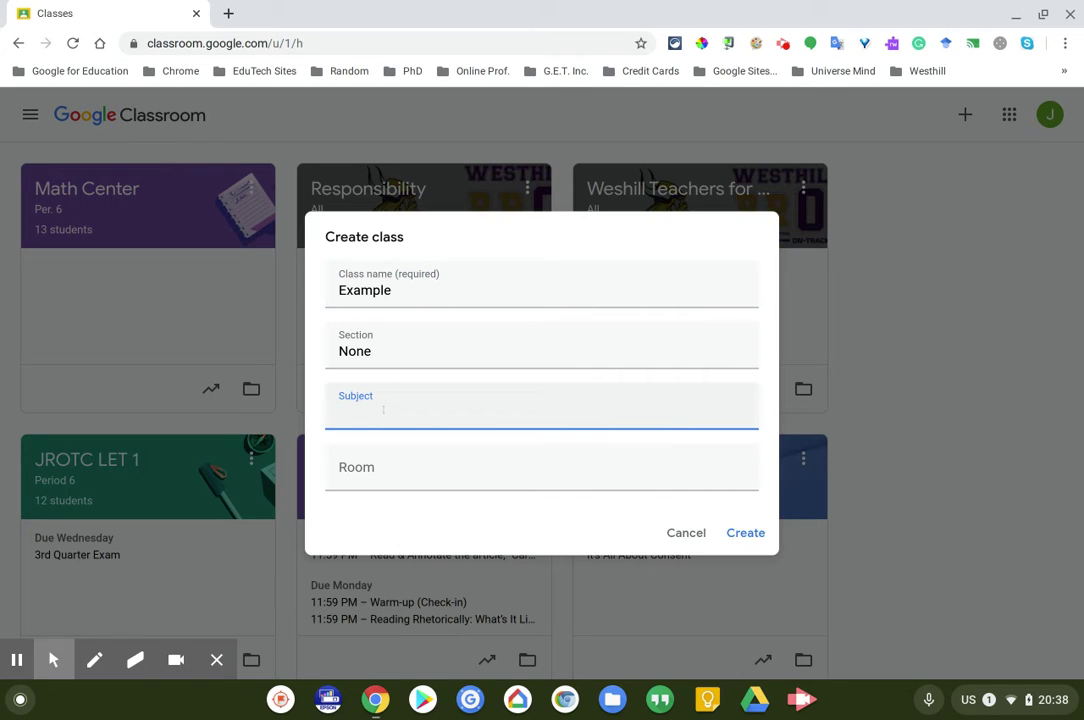
text(Space)
click(384, 471)
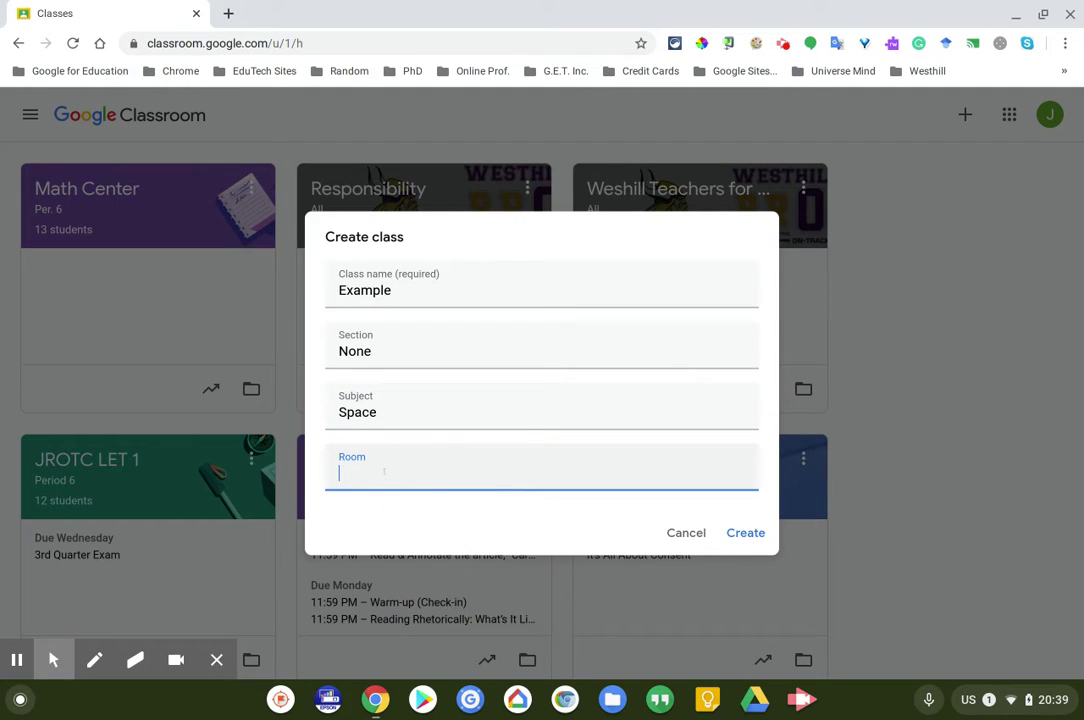
text(5)
click(746, 533)
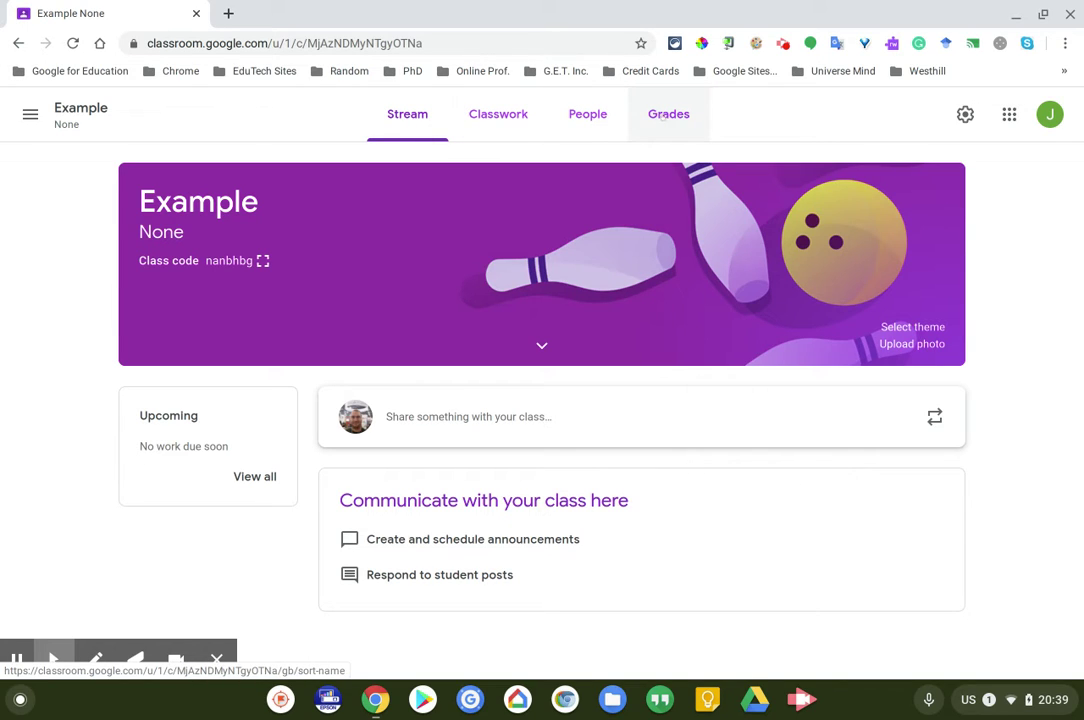
Display the Example class's code enlarged and in full screen, close it, and highlight the code in the class header
drag(665, 116, 231, 114)
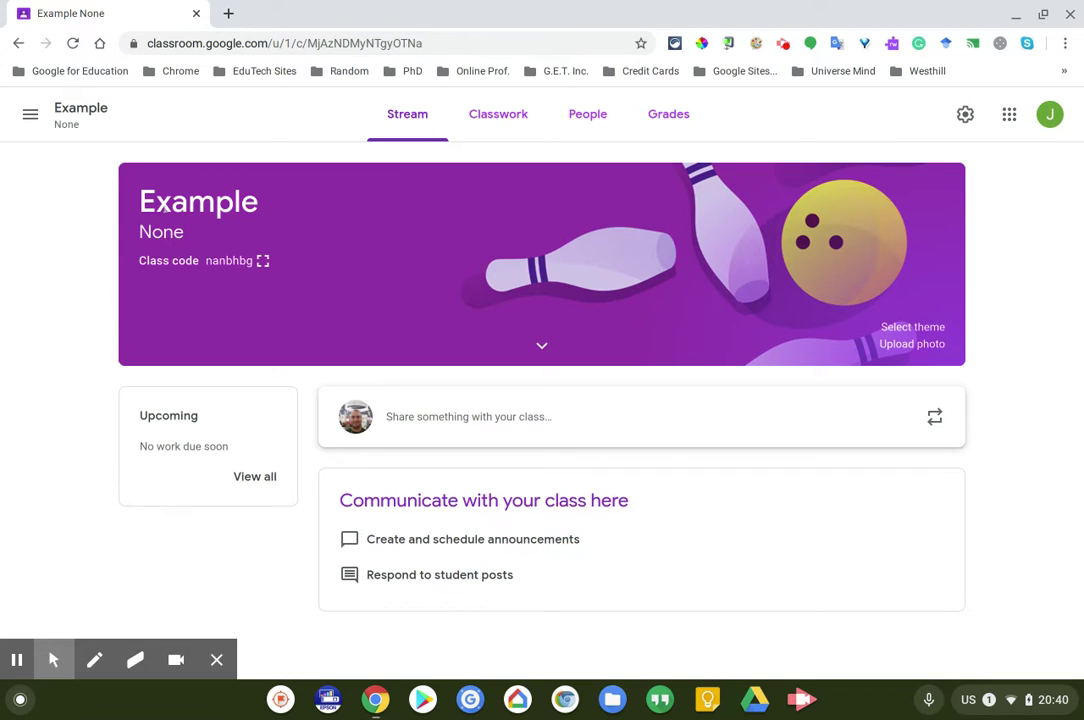
double_click(207, 260)
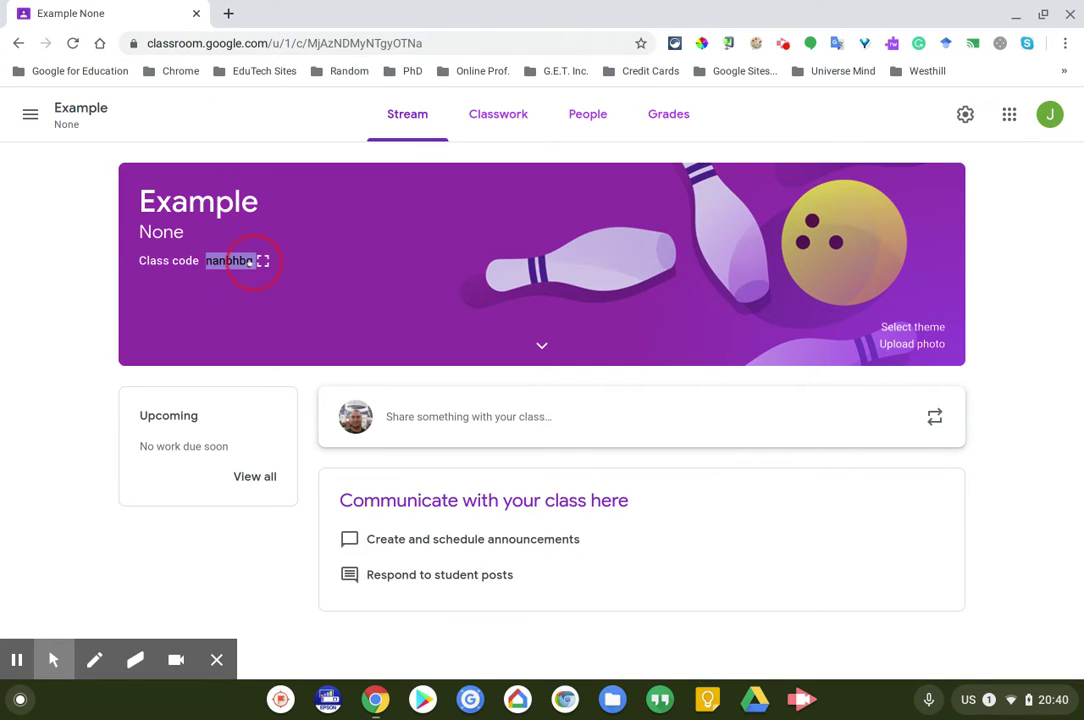
click(52, 225)
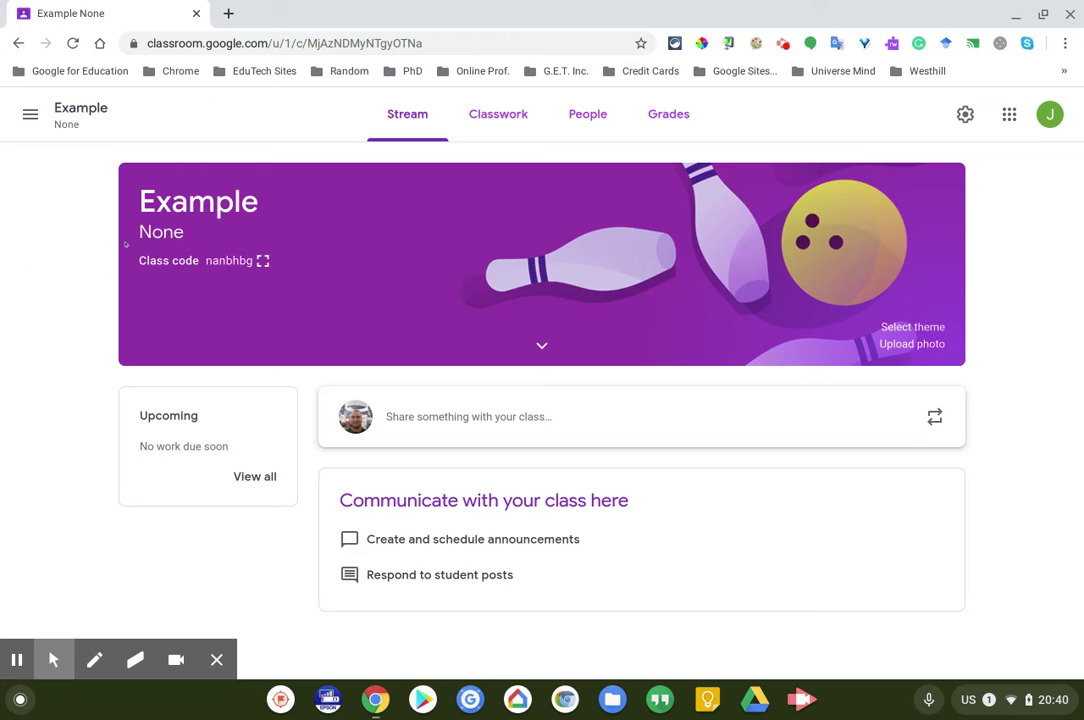
click(260, 261)
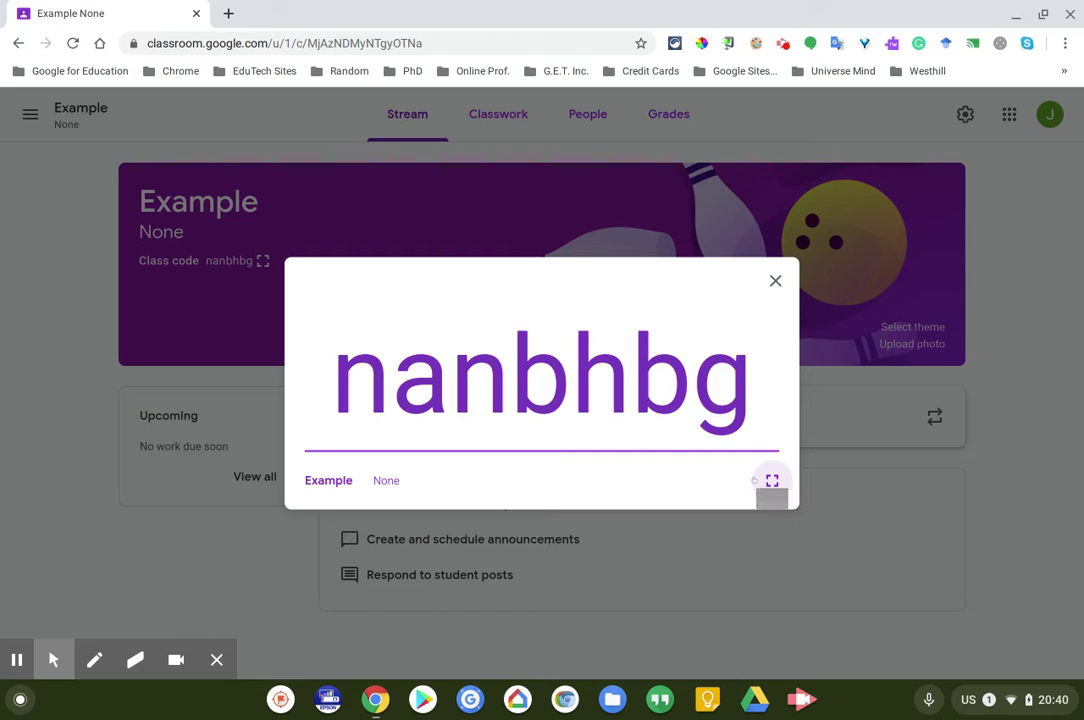
click(772, 480)
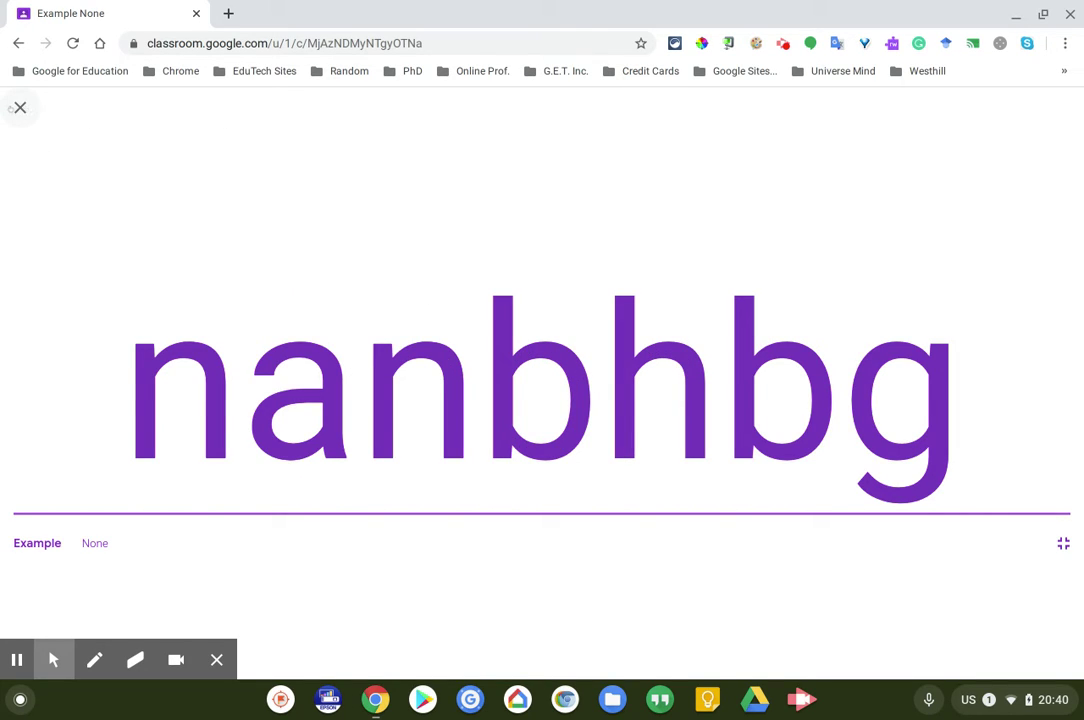
click(20, 107)
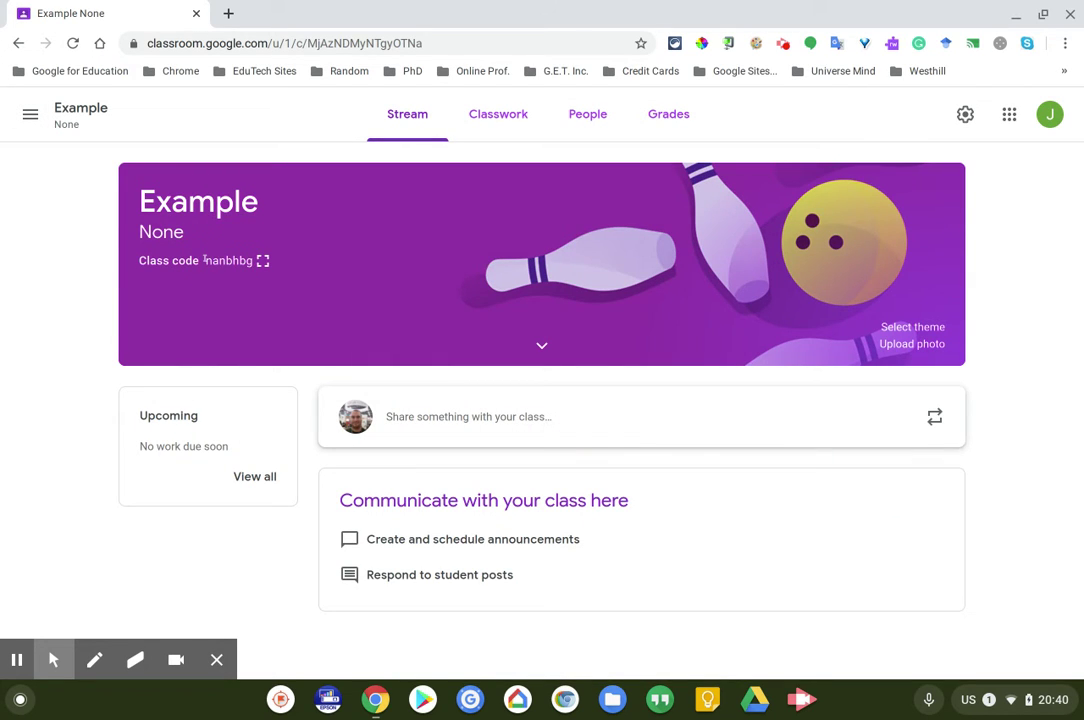
drag(205, 260, 250, 262)
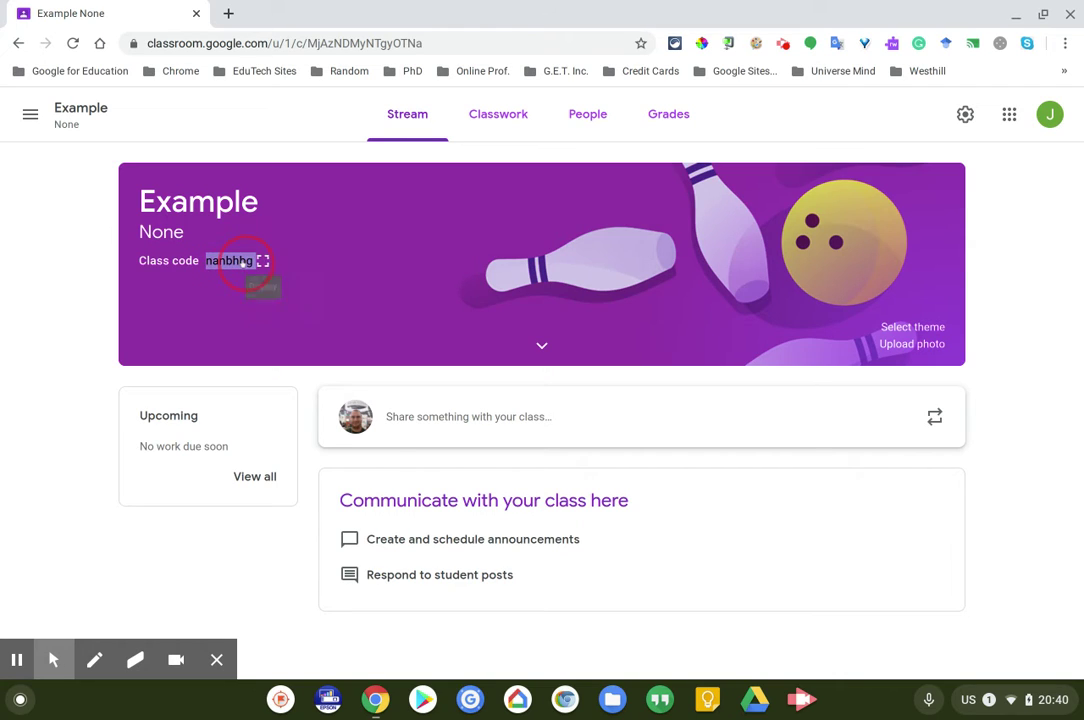
click(244, 264)
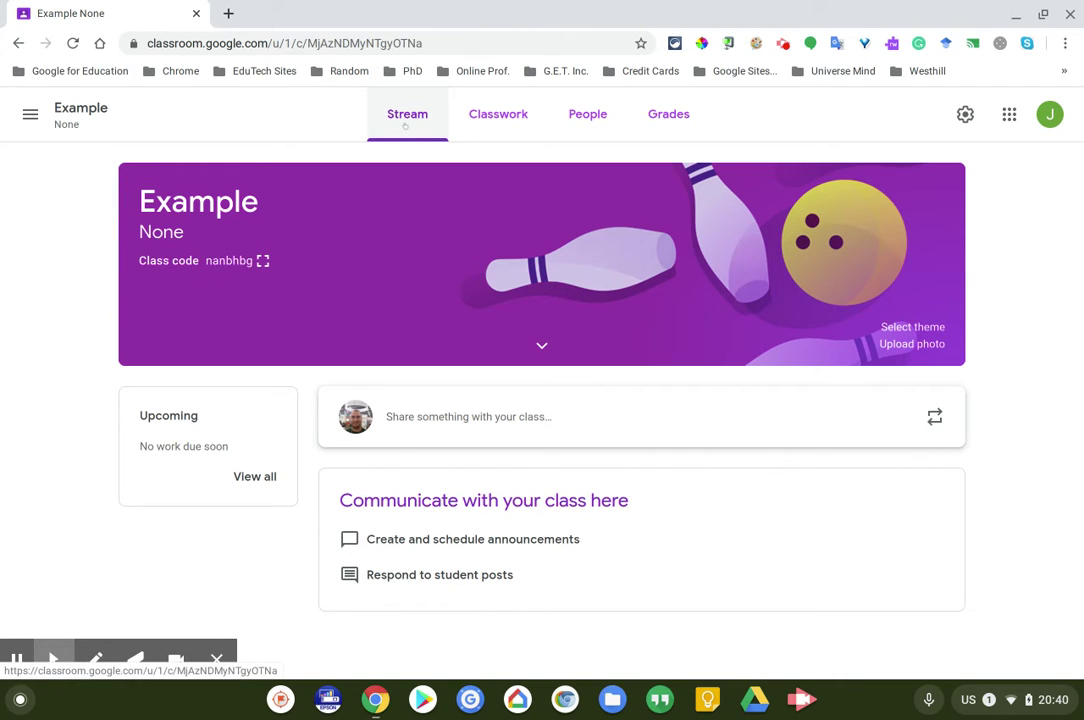
Browse the class theme gallery from English & History to Other and view the header photo upload dialog, closing both without a selection
click(905, 327)
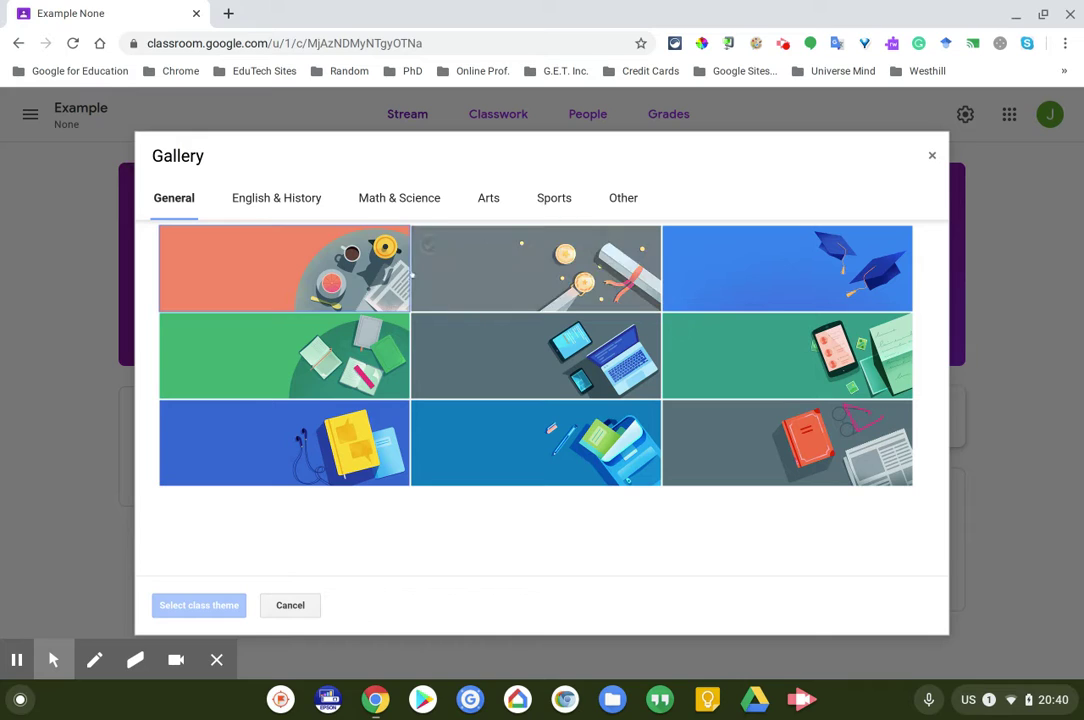
click(240, 198)
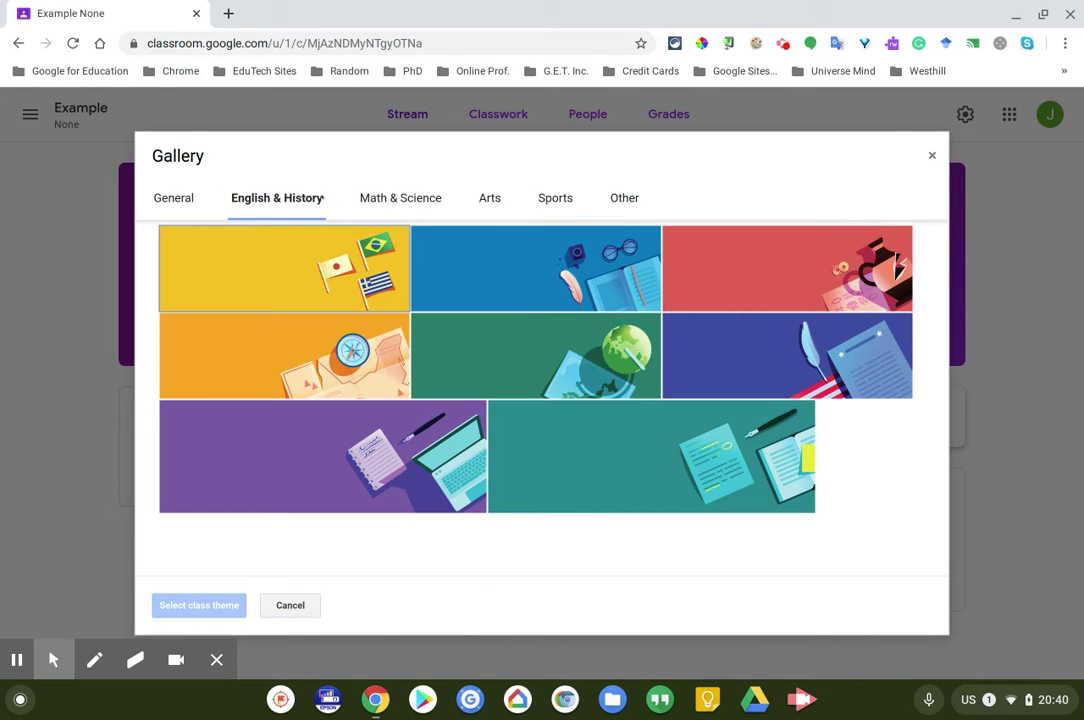
click(390, 197)
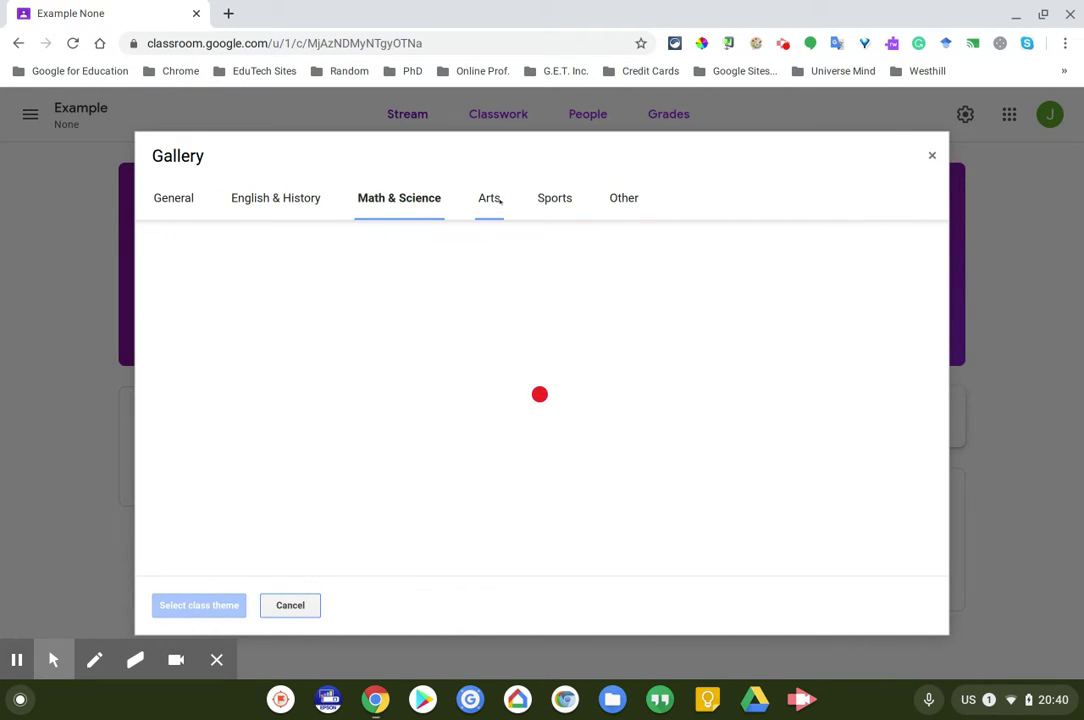
click(490, 198)
click(538, 203)
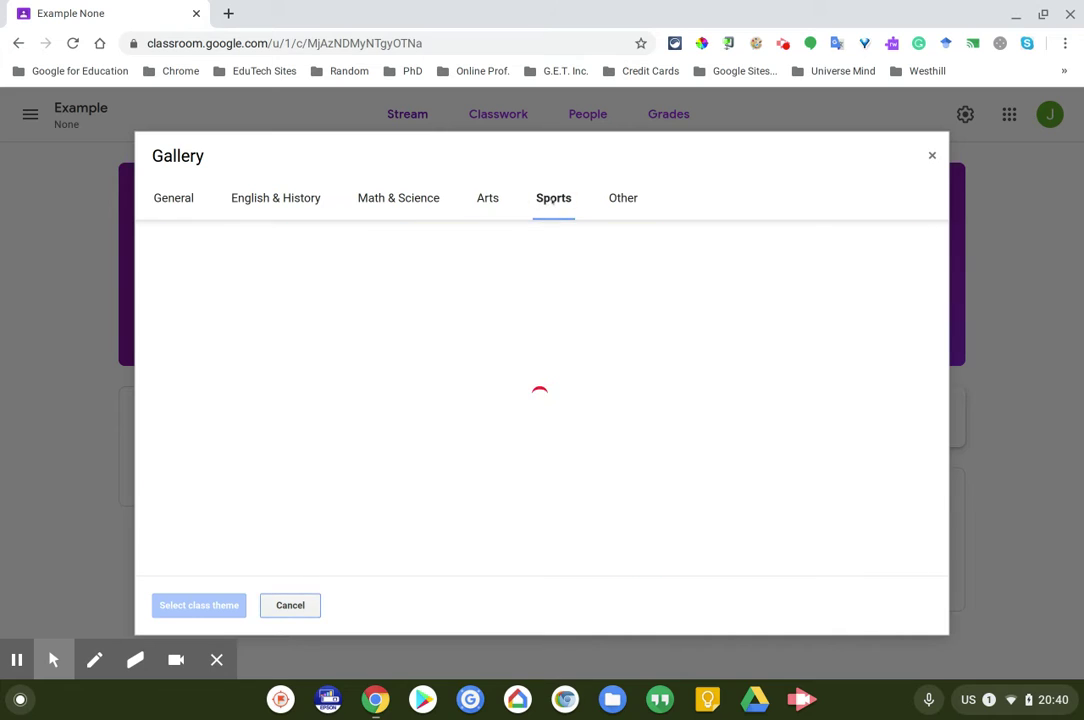
click(620, 200)
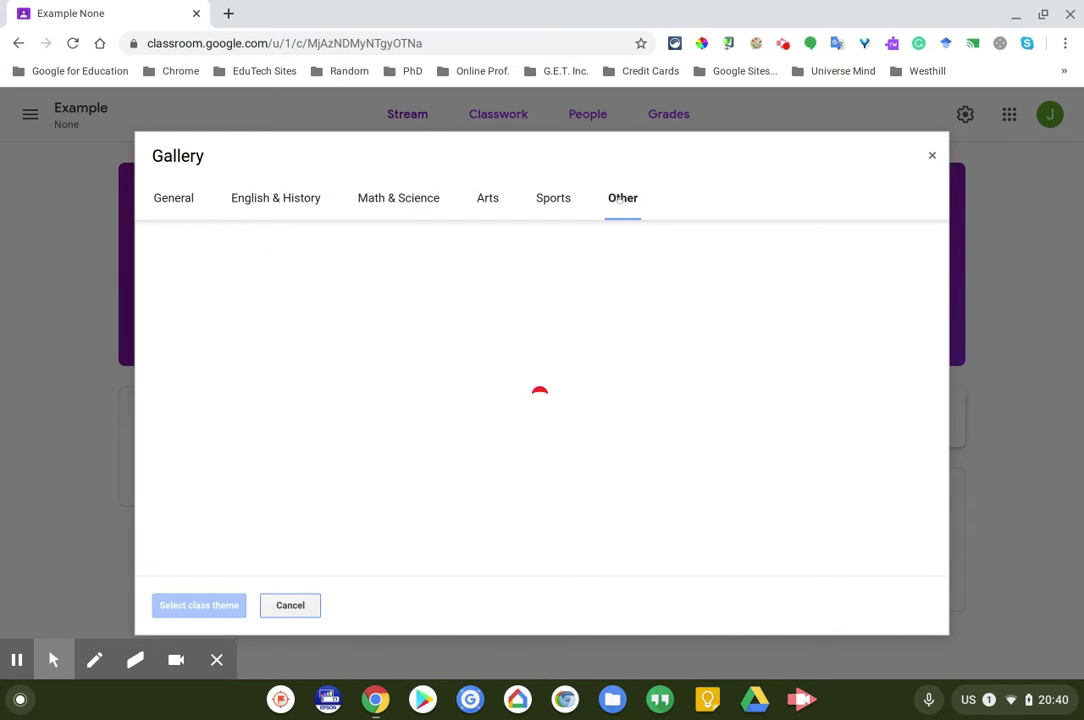
click(932, 157)
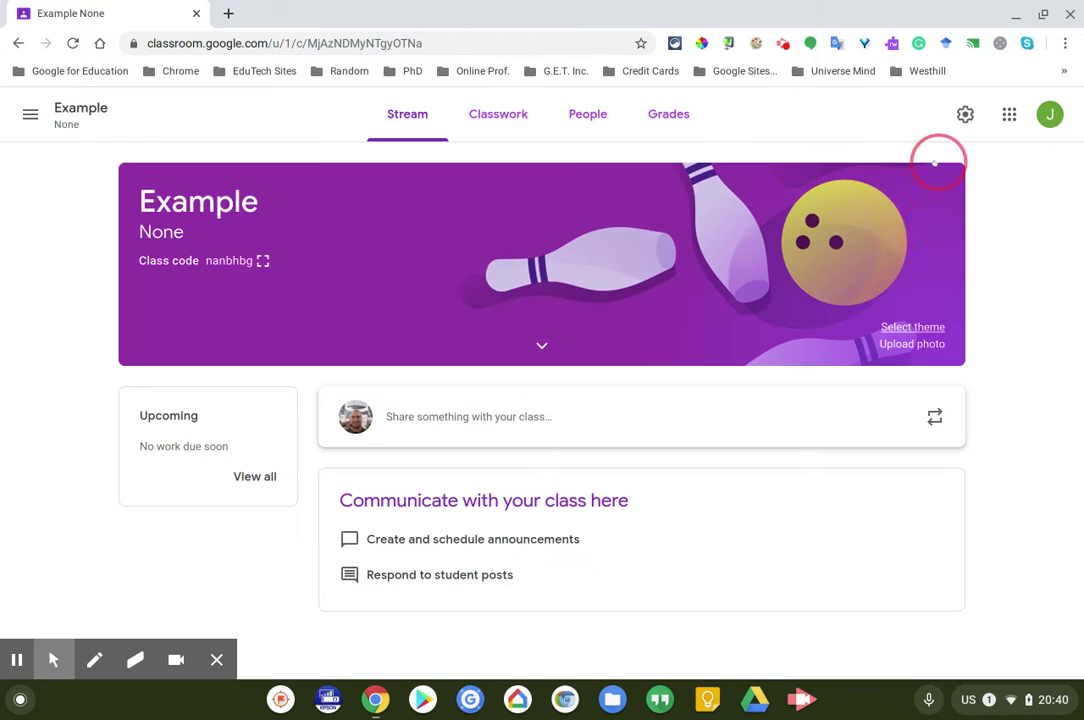
click(912, 344)
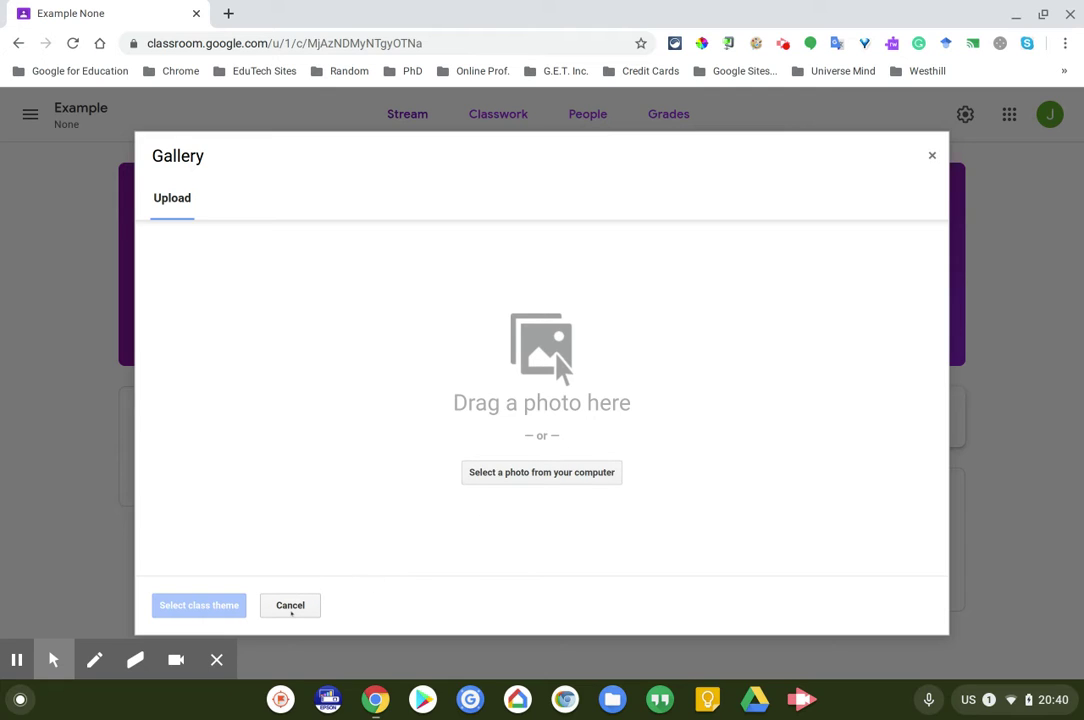
click(290, 606)
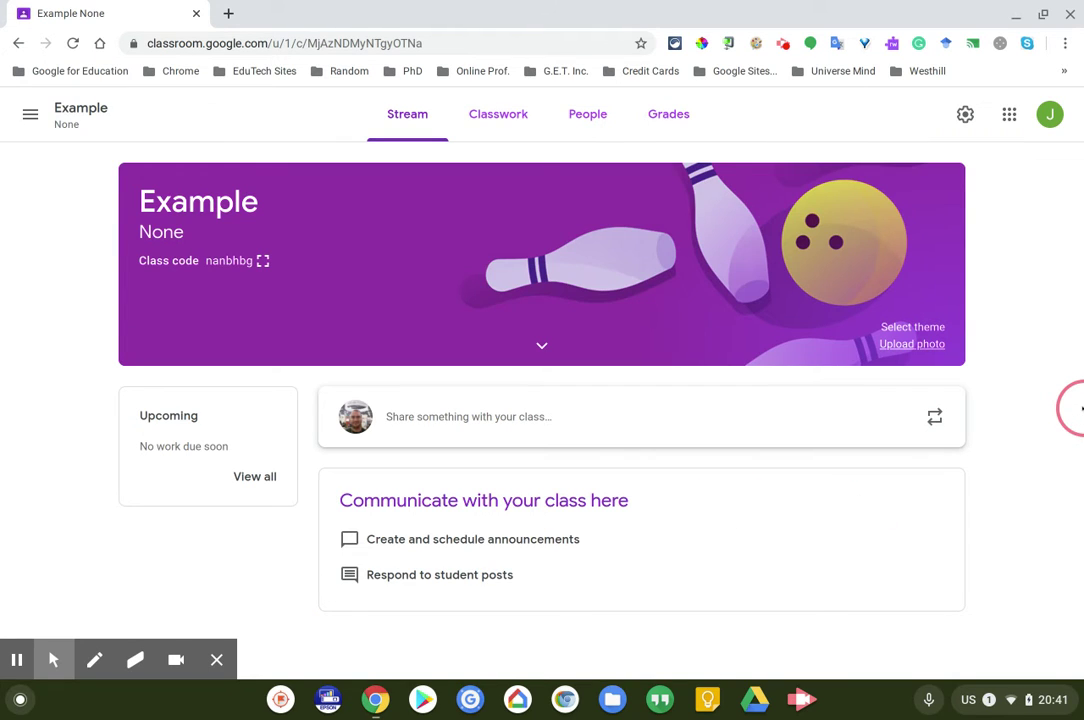
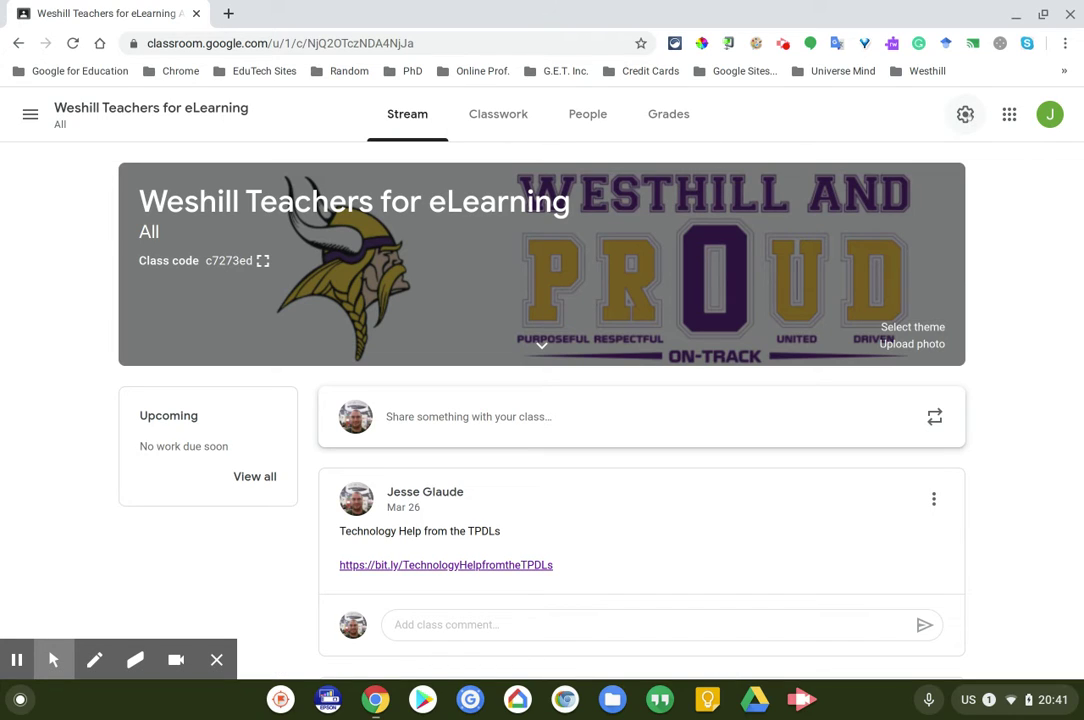
Open the class settings and review the Class Details and General sections
click(966, 113)
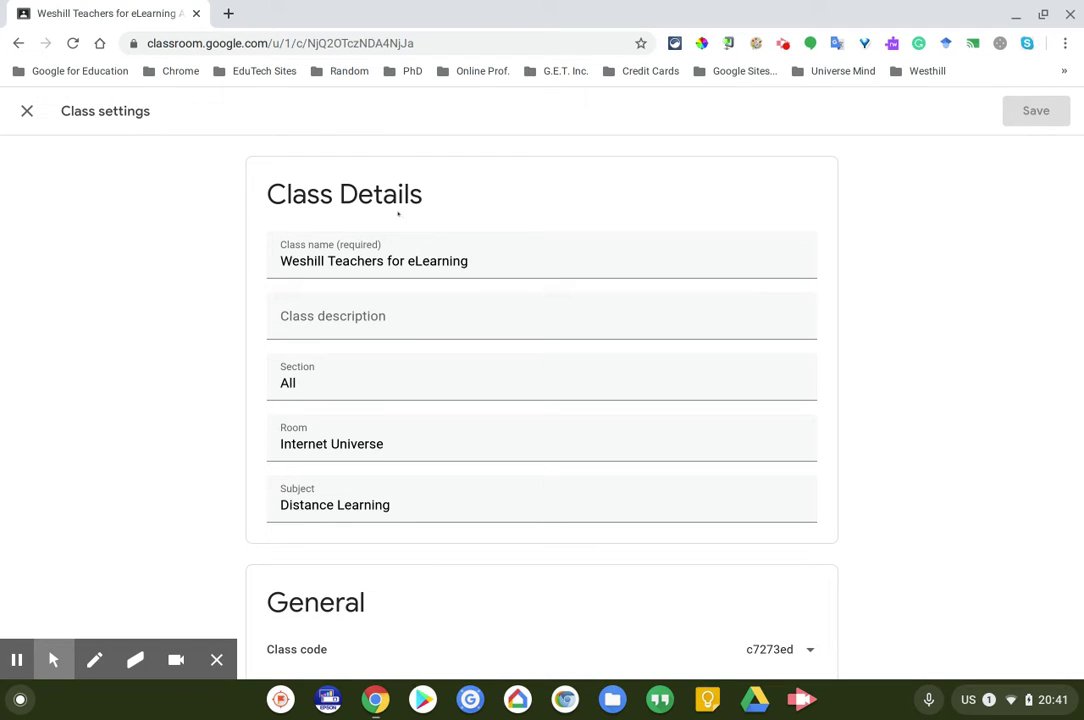
click(22, 109)
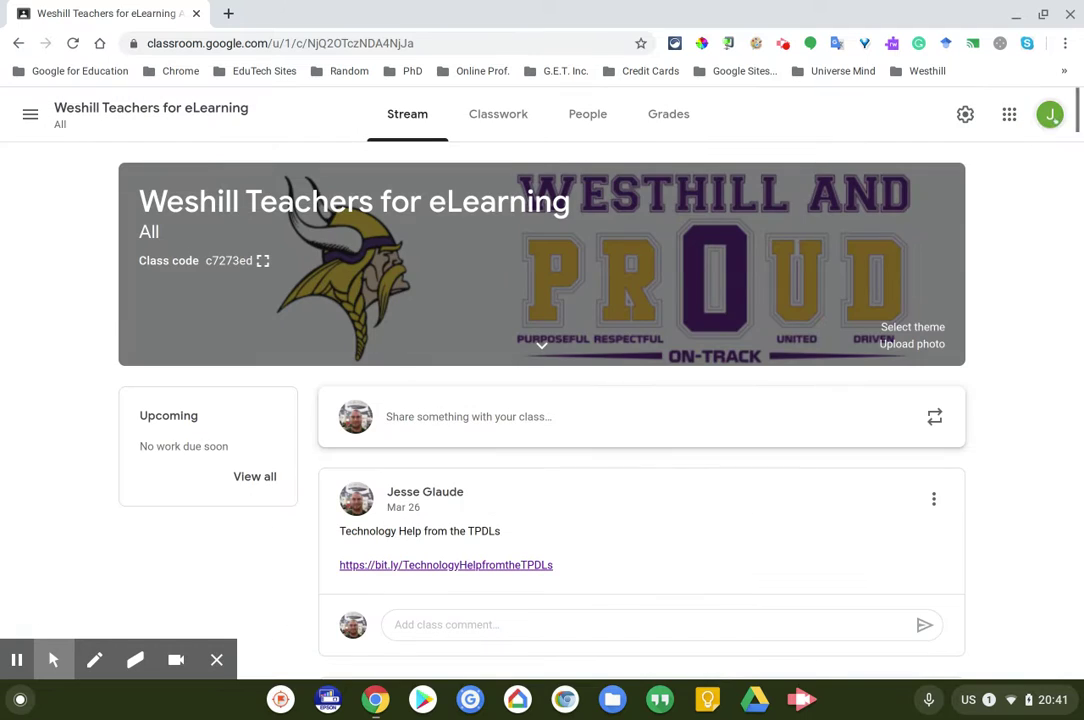
click(965, 114)
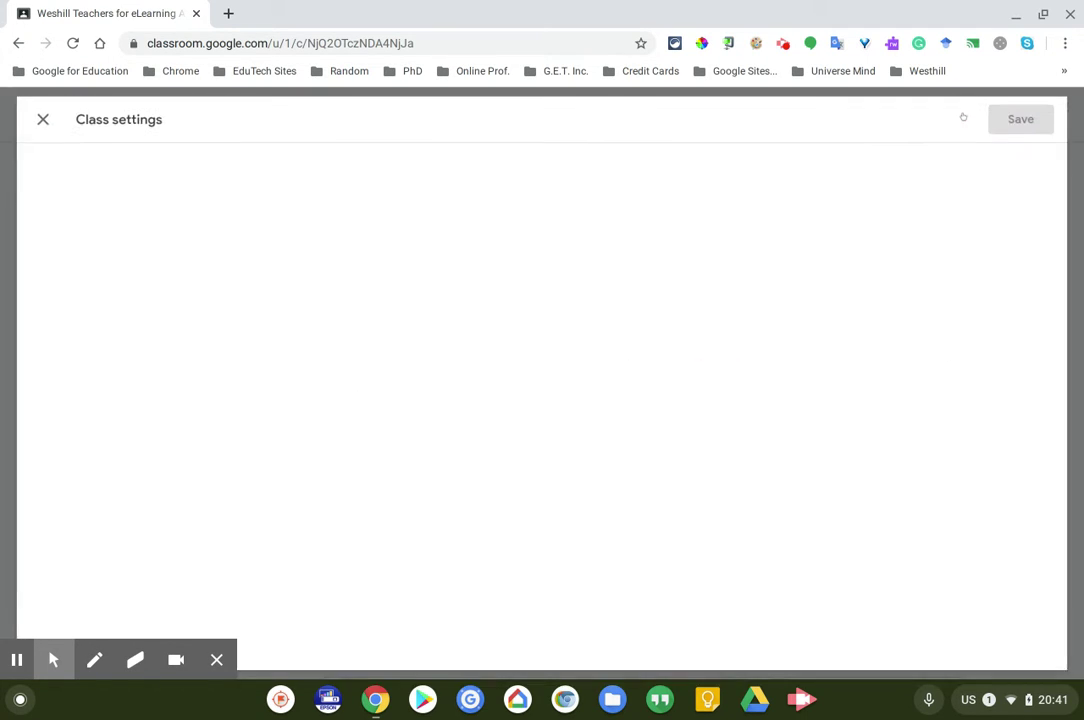
scroll(464, 161, down, 1)
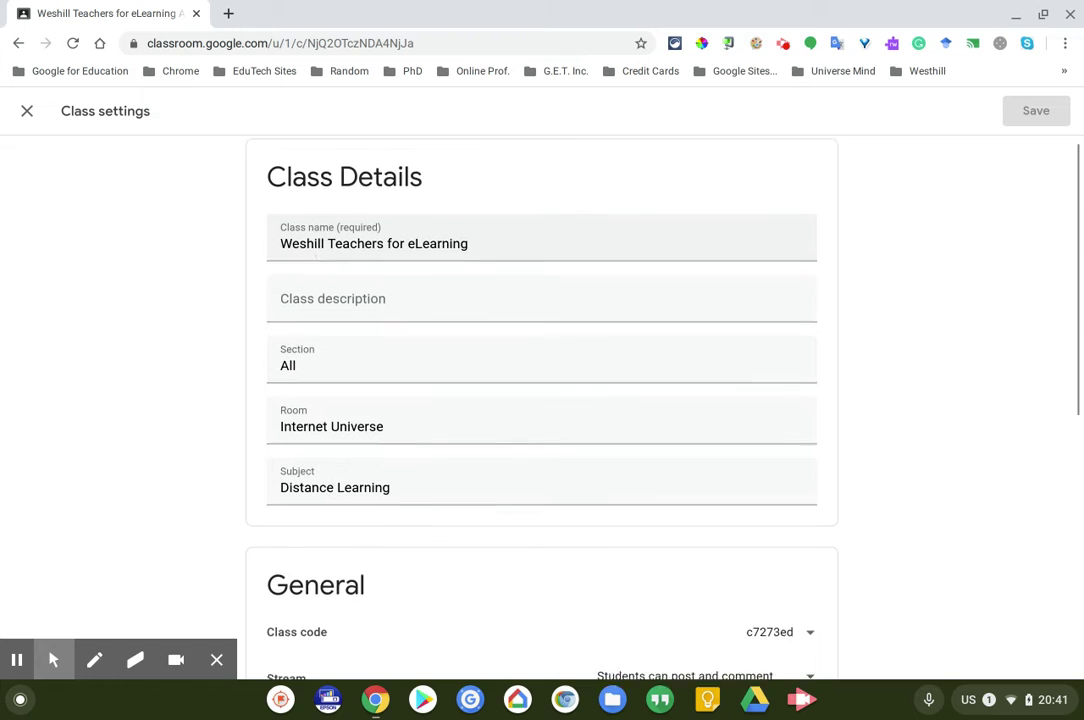
scroll(492, 210, down, 2)
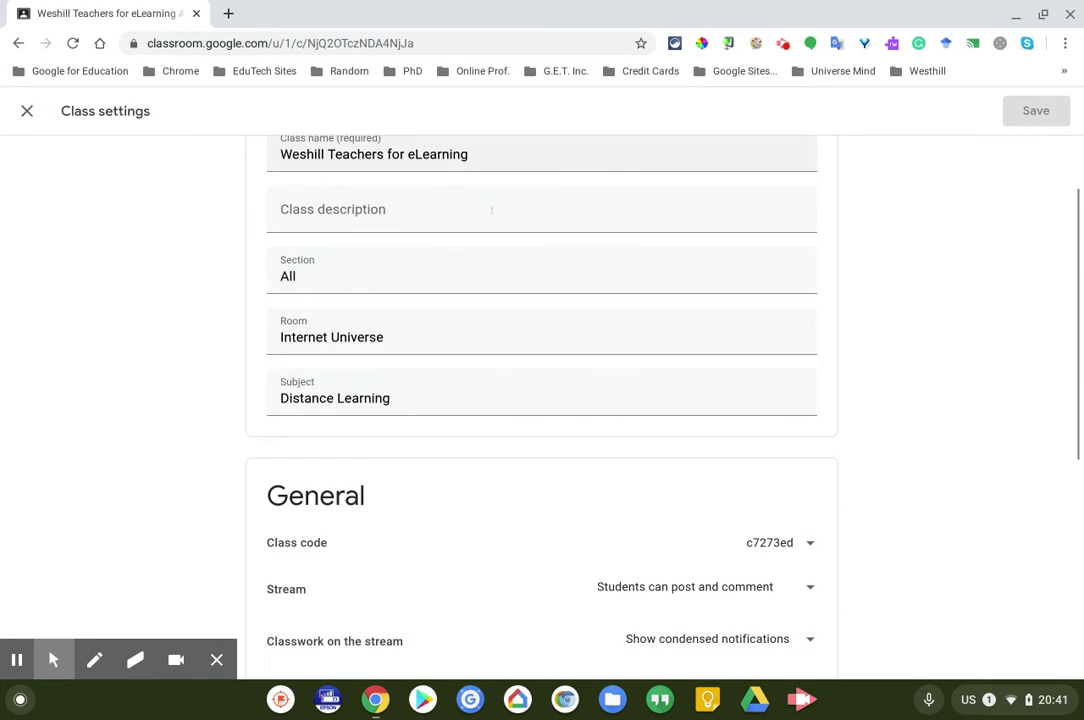
scroll(492, 210, down, 5)
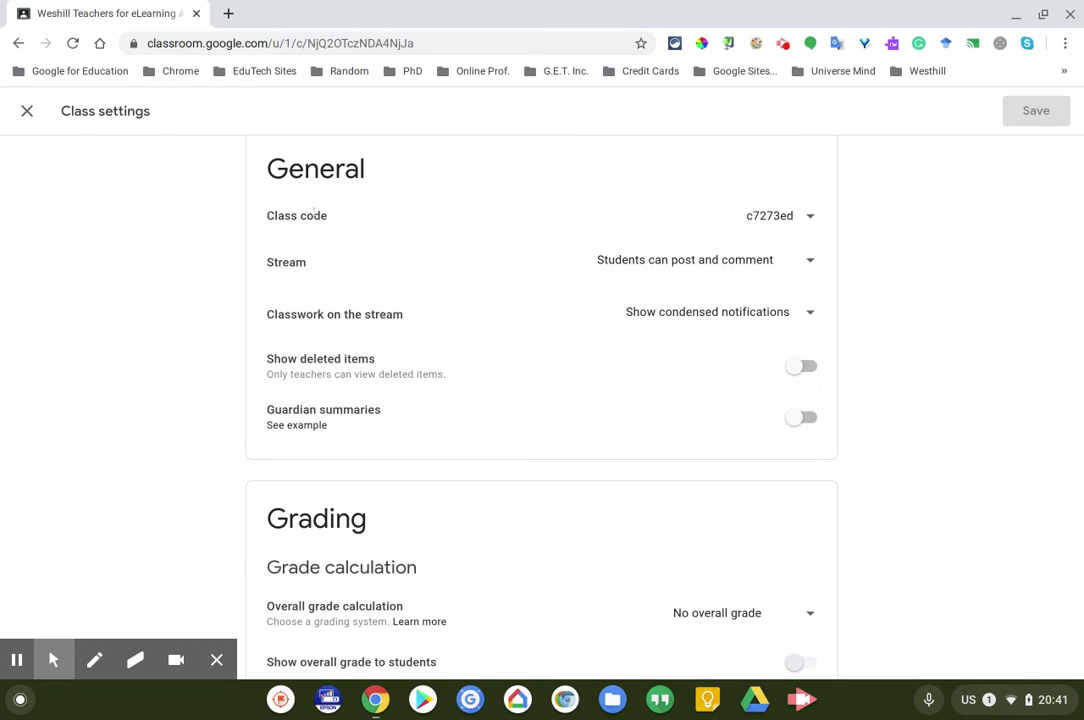
Check the Stream posting permissions, keeping Students can post and comment, then review the grading options and close the class settings
click(658, 265)
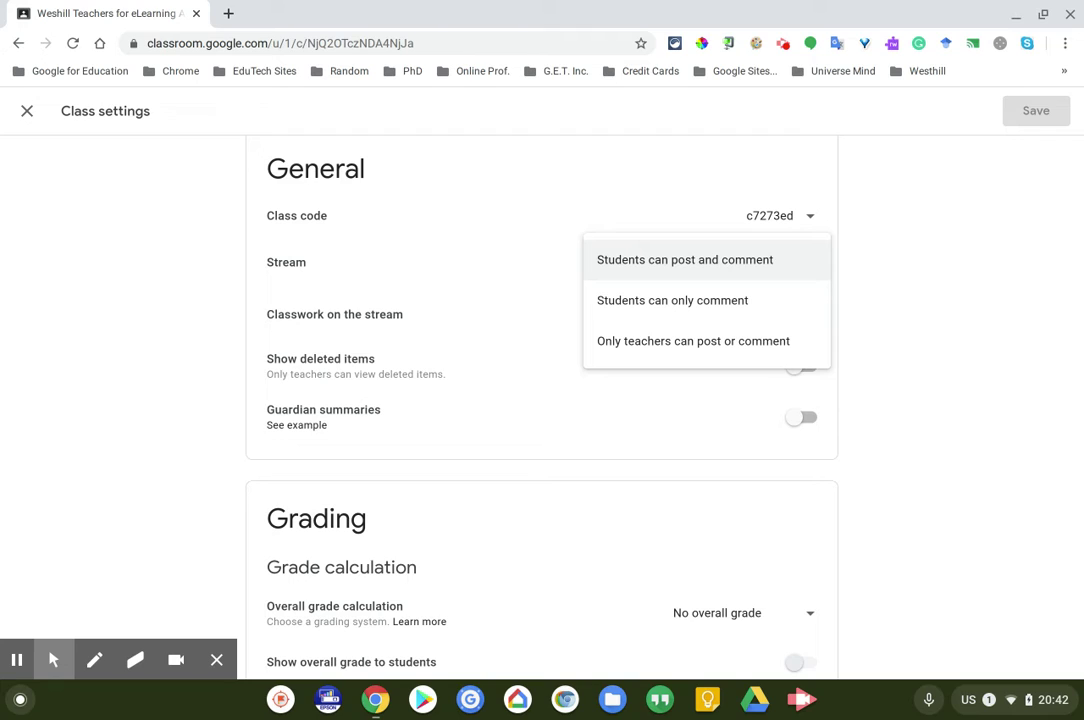
click(706, 264)
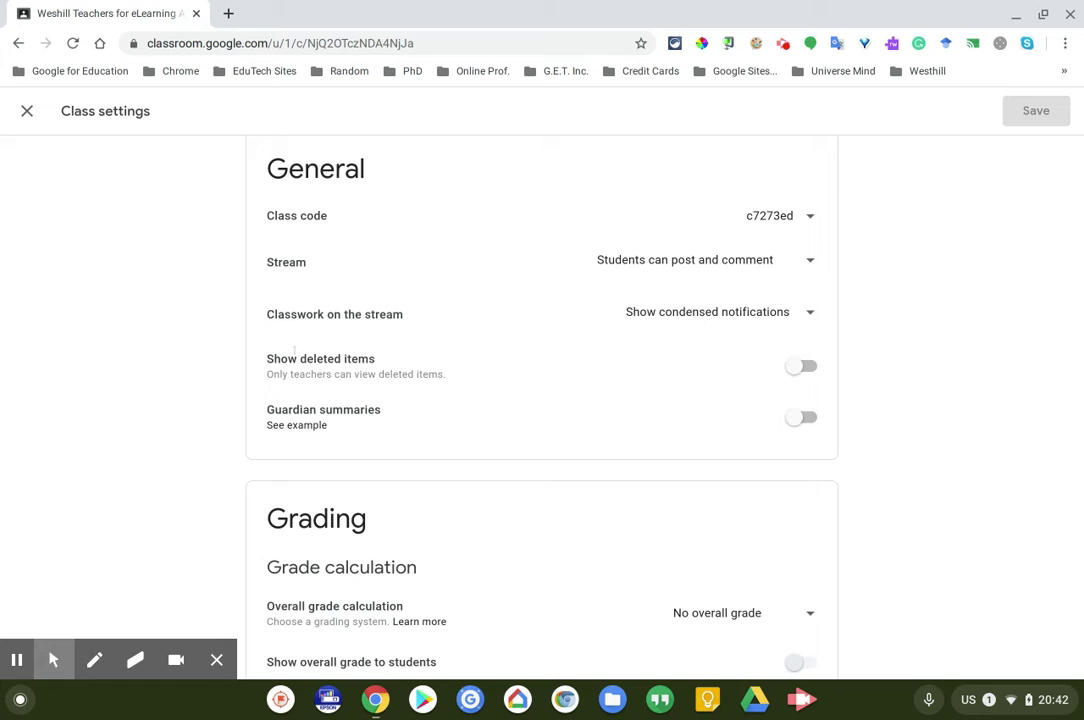
scroll(294, 350, down, 1)
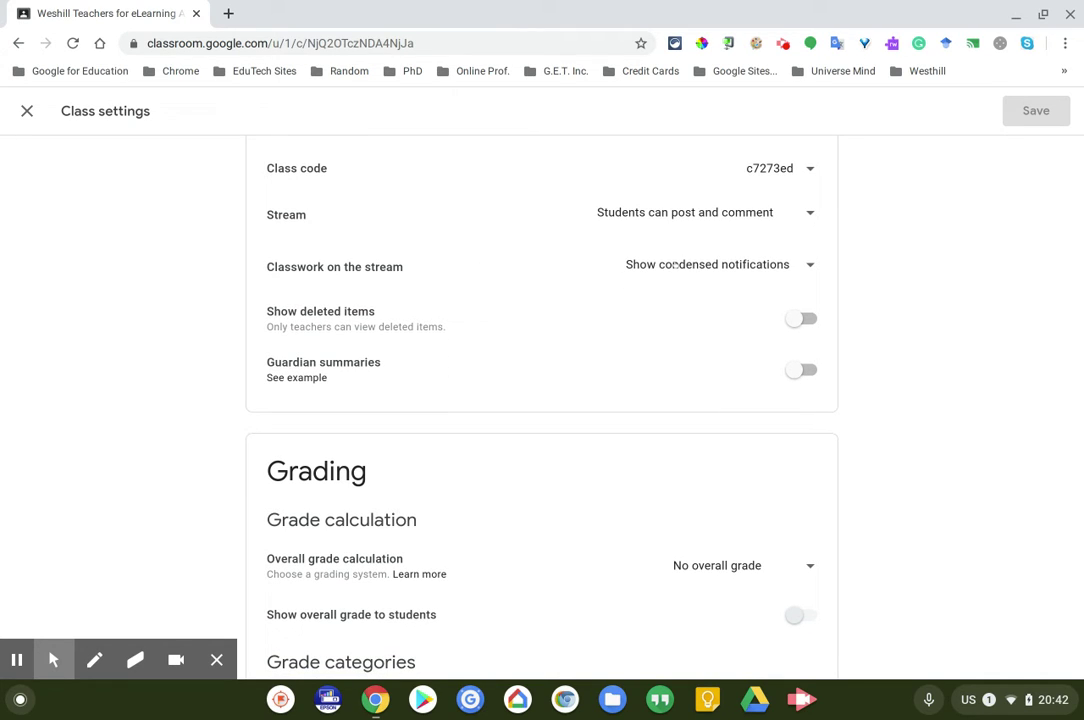
scroll(573, 382, down, 1)
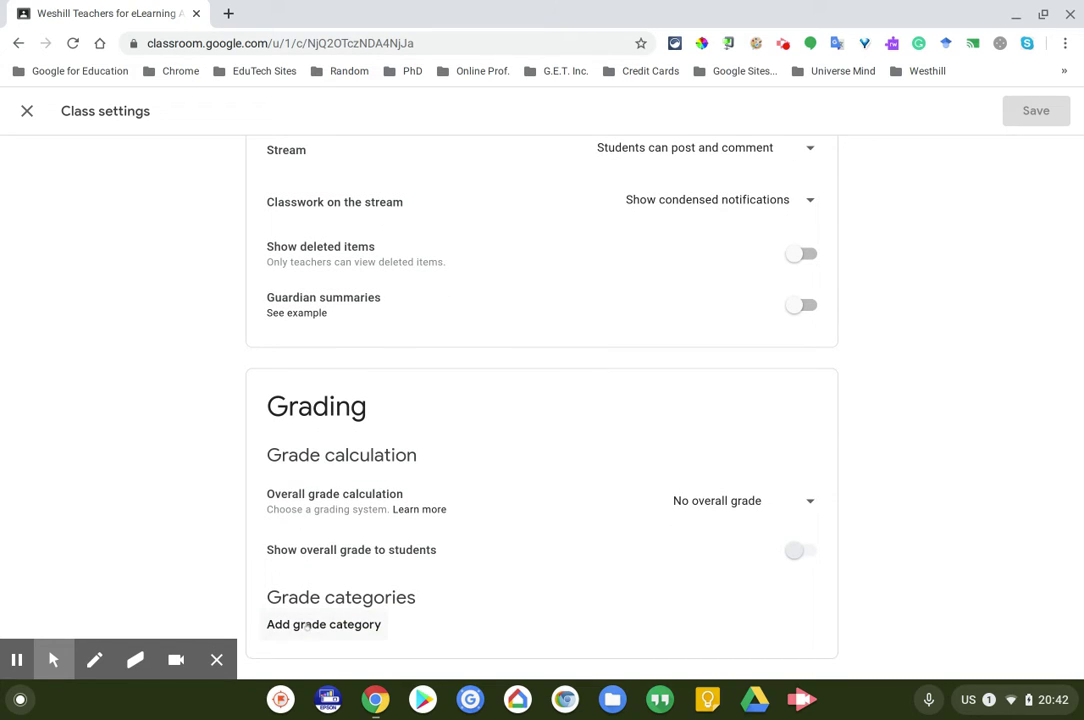
scroll(618, 589, up, 1)
scroll(618, 589, up, 5)
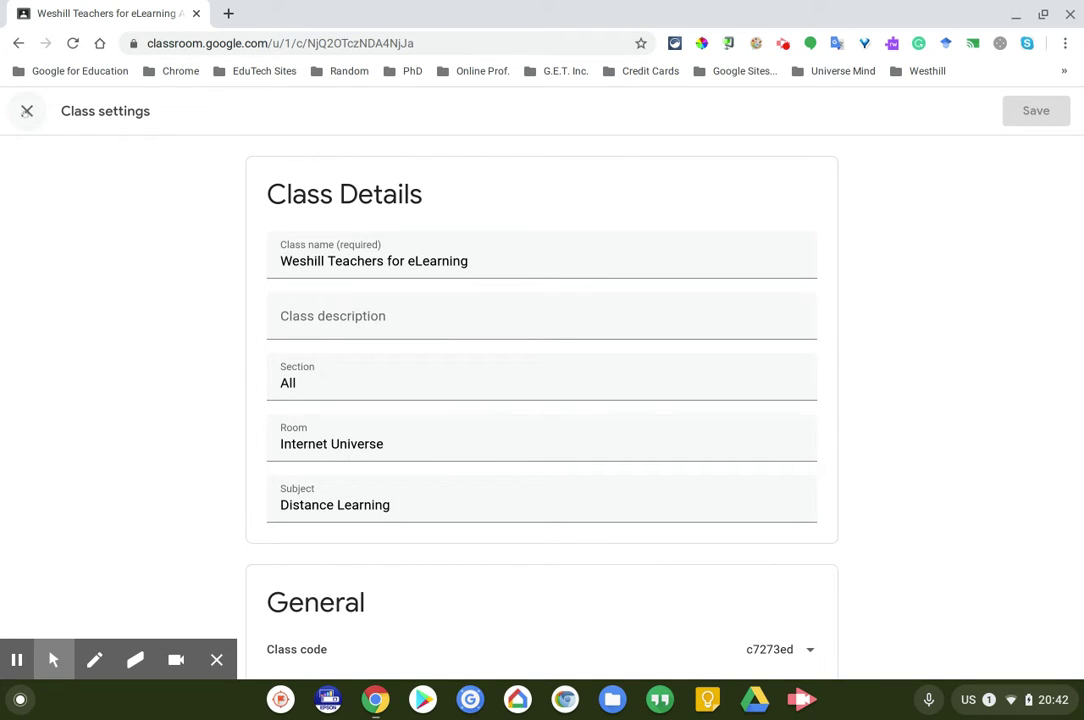
click(27, 111)
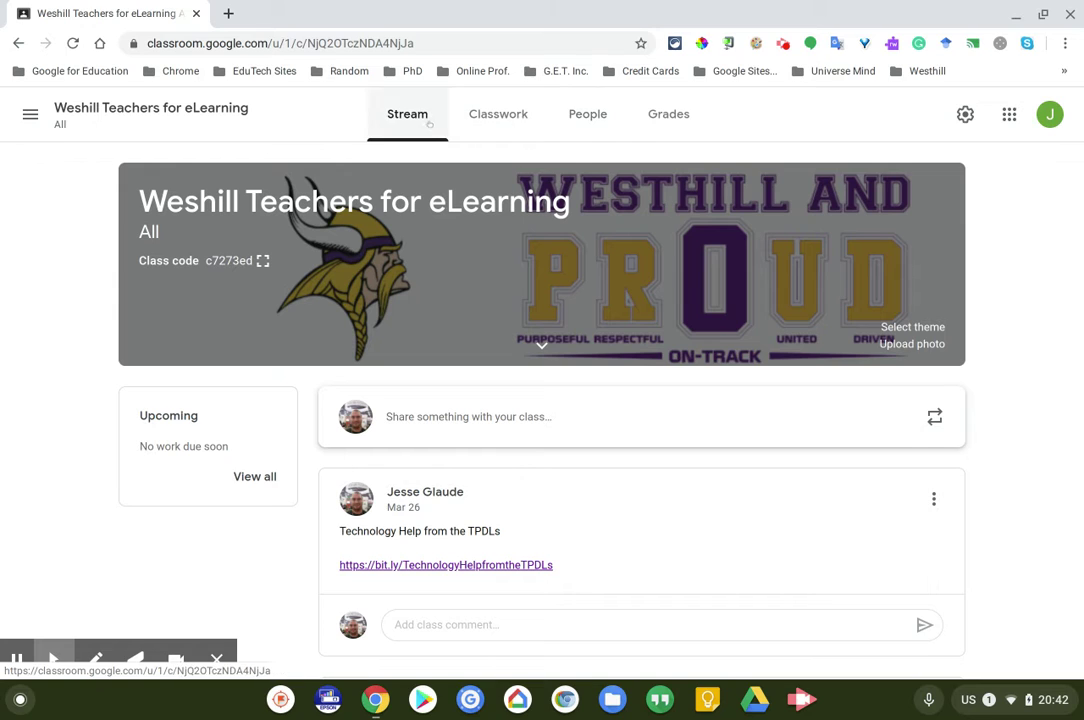
Look through the existing Stream posts and the blank announcement form, and cancel the form without posting
scroll(442, 269, down, 3)
scroll(491, 397, up, 3)
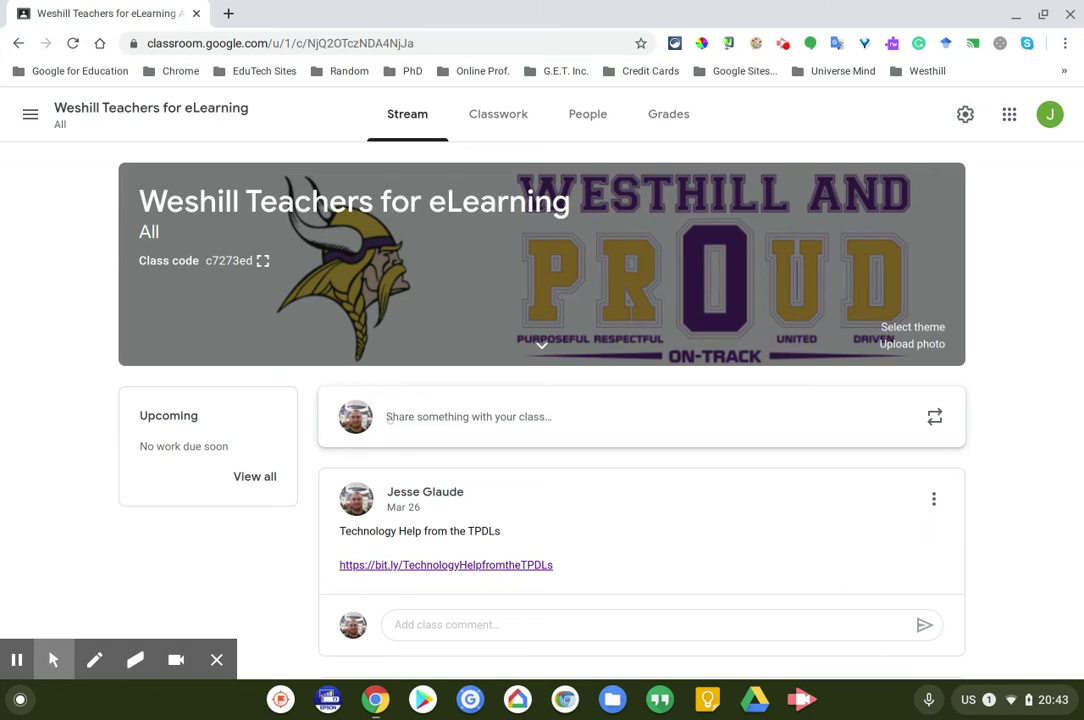
click(383, 417)
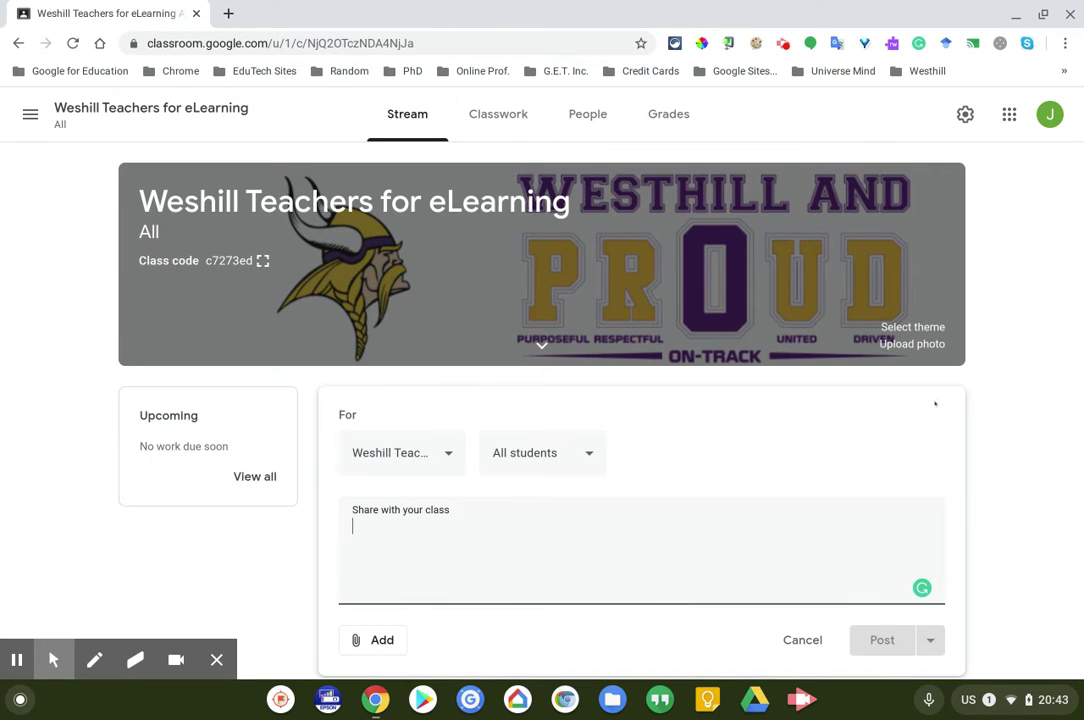
scroll(399, 426, down, 4)
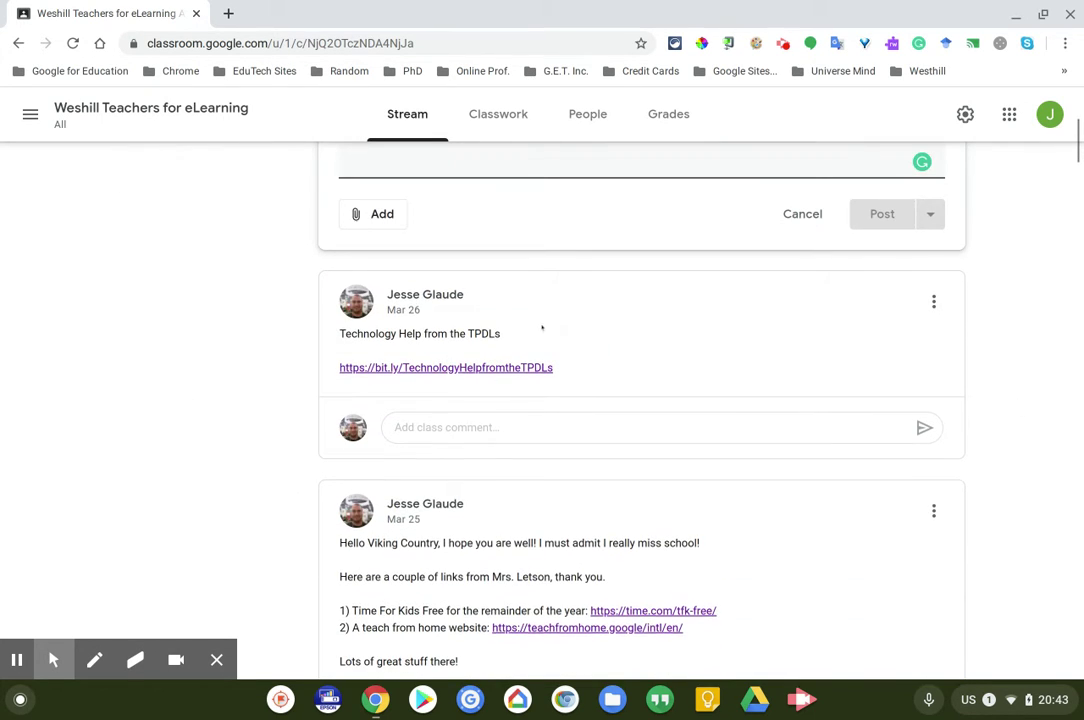
scroll(540, 330, up, 4)
scroll(537, 334, down, 2)
click(799, 432)
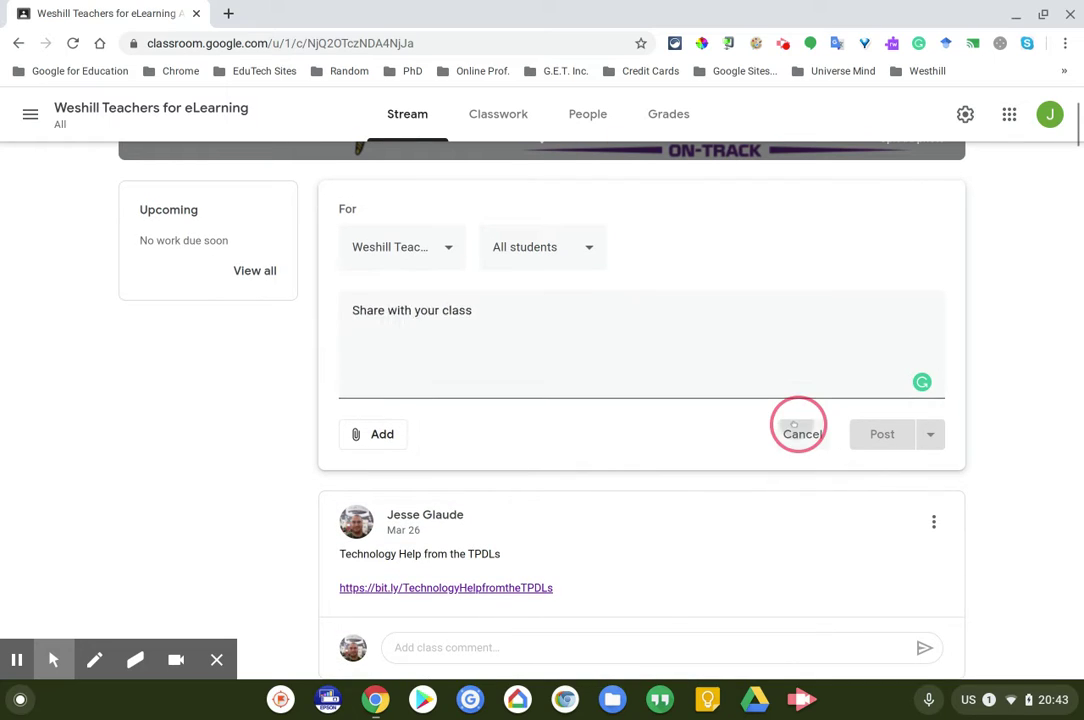
Start a new class announcement reading "This is an announcement." followed by a blank line
click(446, 208)
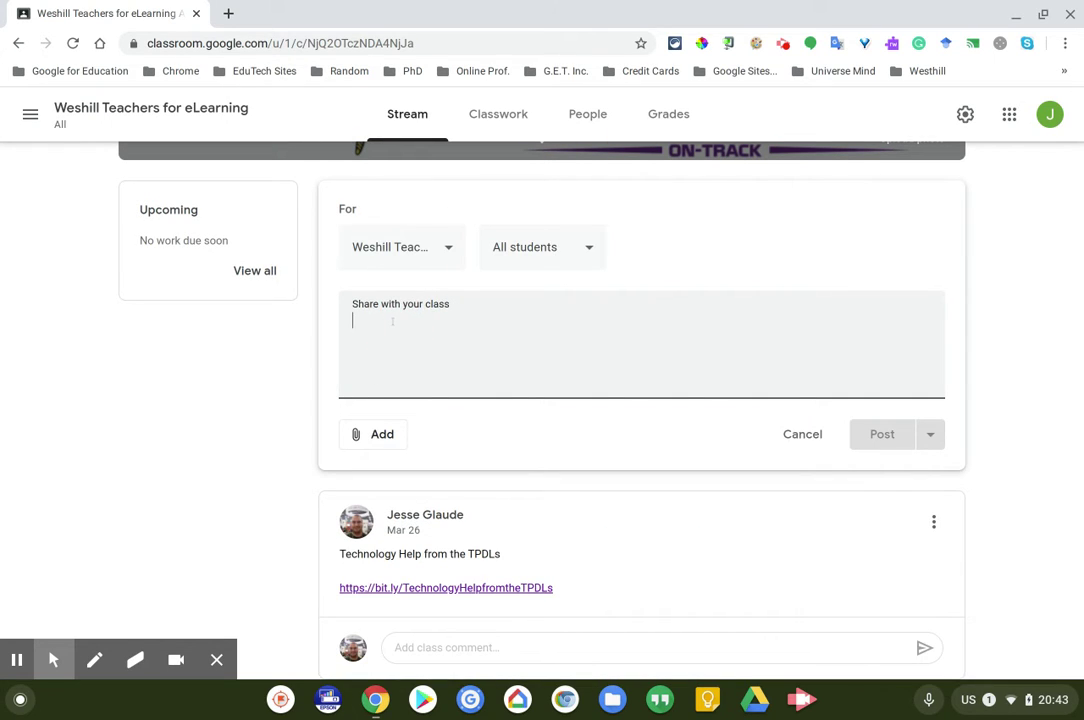
text(This is an announcement.)
key(Return)
key(Return)
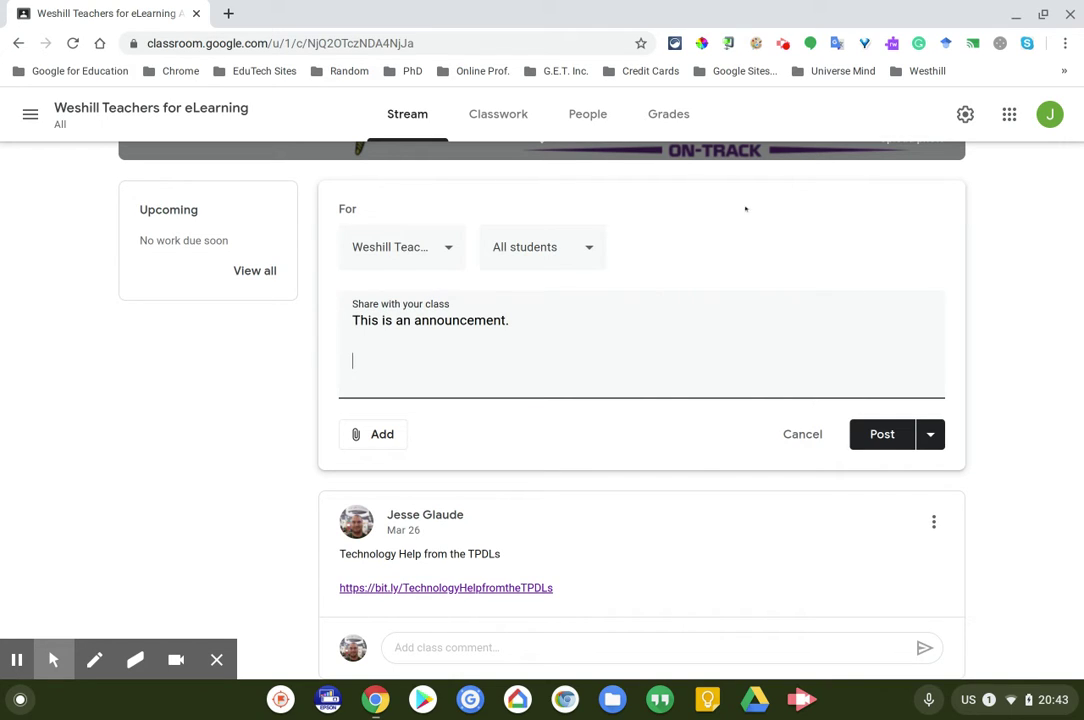
Open the Social Blade website (socialblade.com) in a new browser tab
click(229, 13)
text(you)
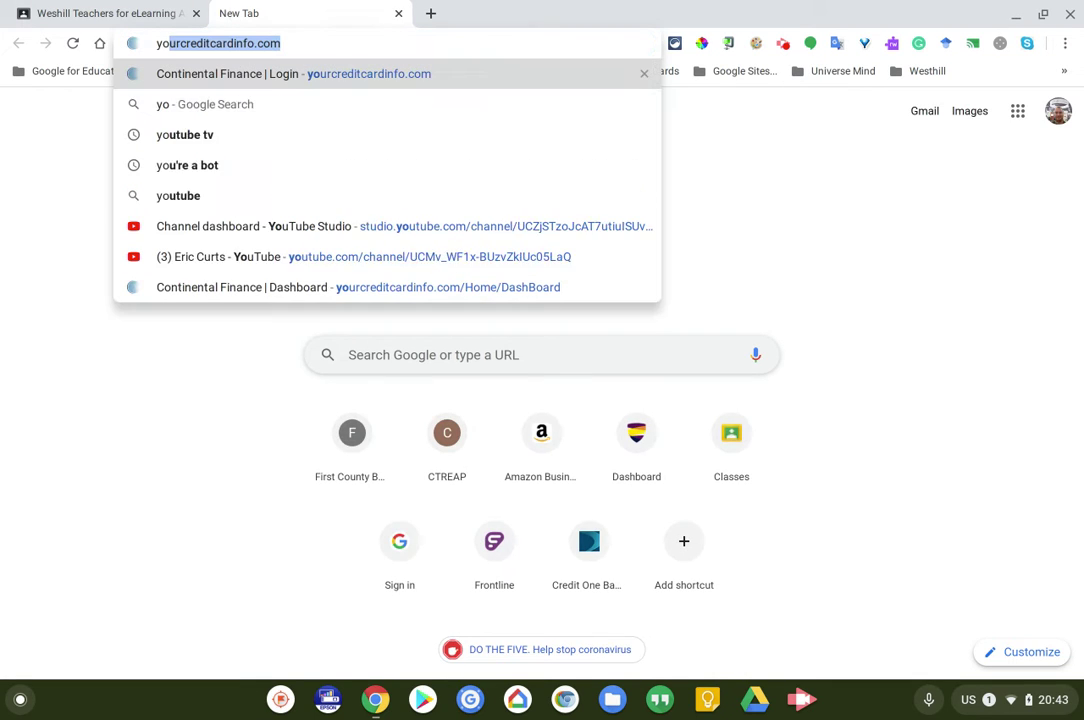
key(BackSpace)
key(BackSpace)
key(BackSpace)
key(BackSpace)
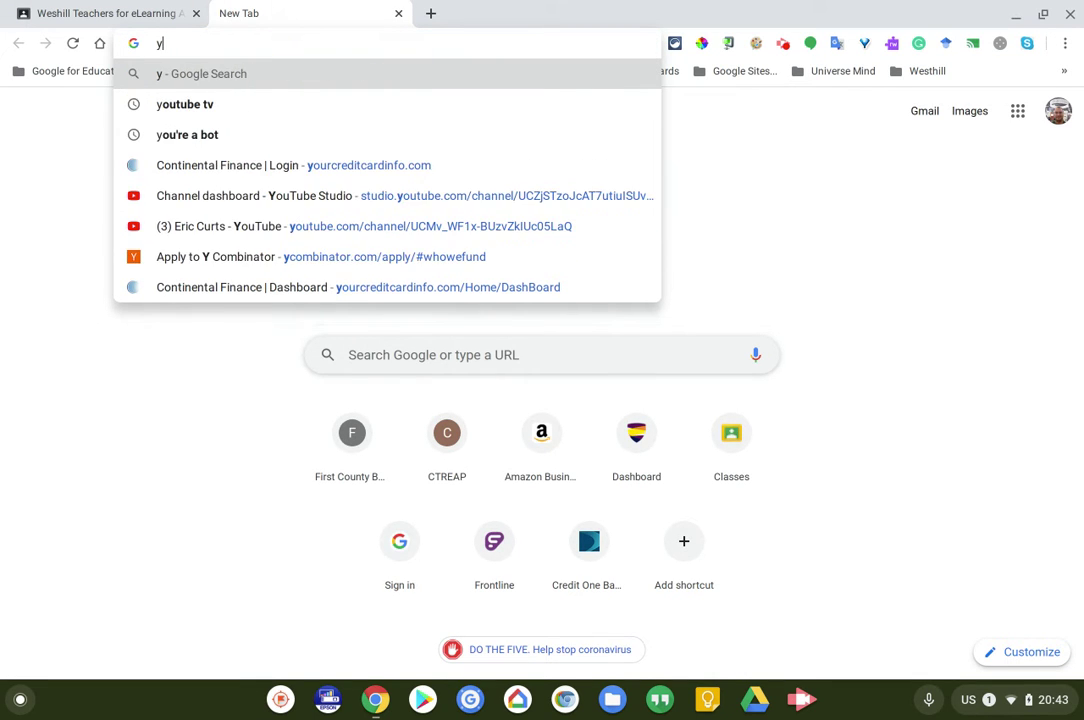
text(youtube)
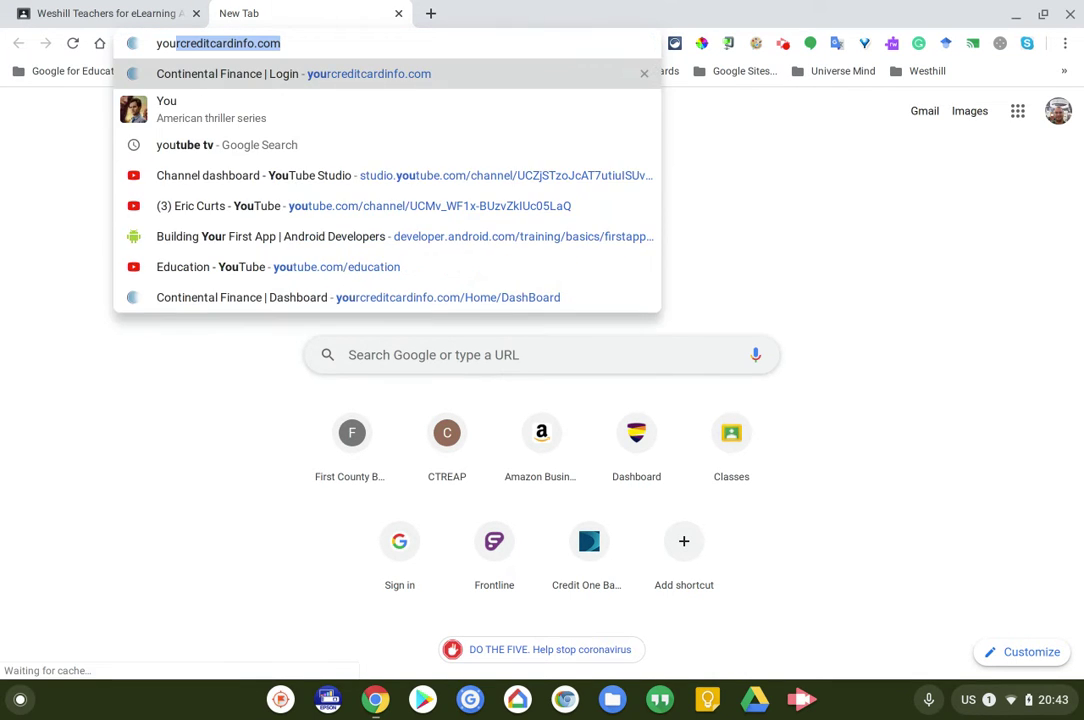
key(BackSpace)
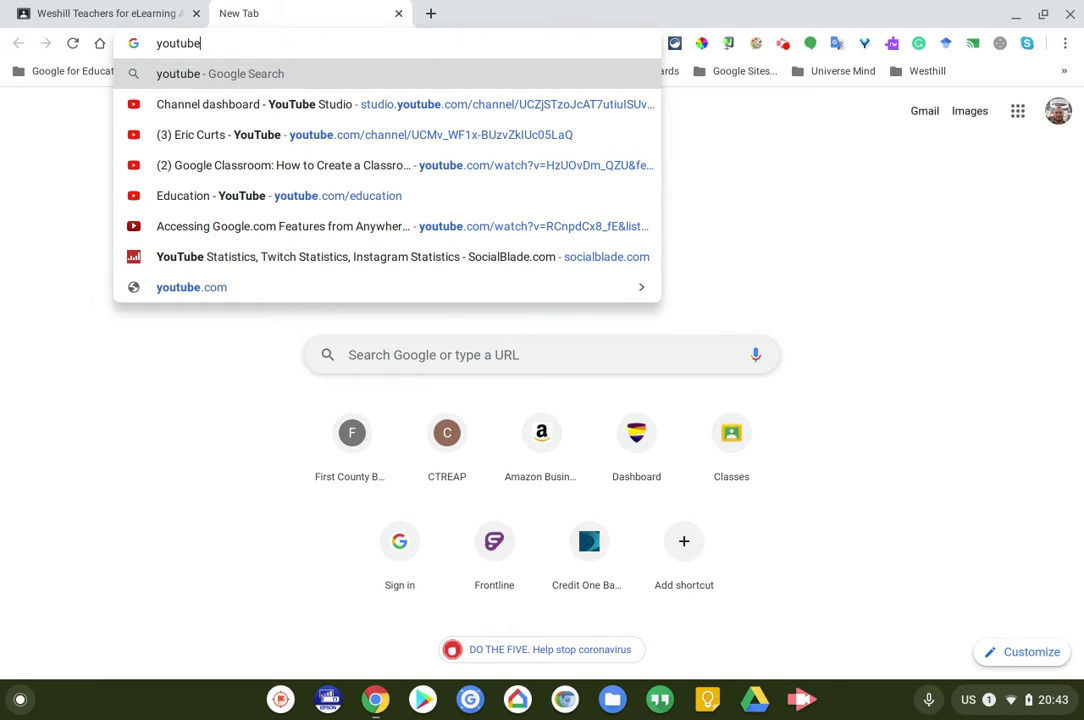
text(.com)
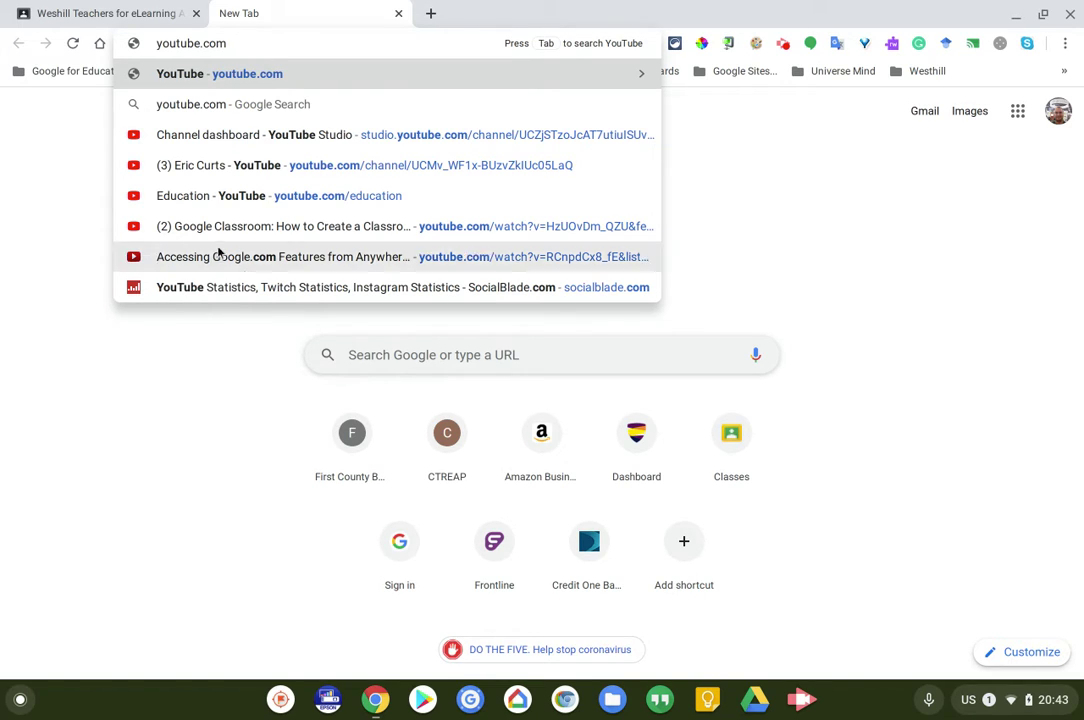
click(229, 289)
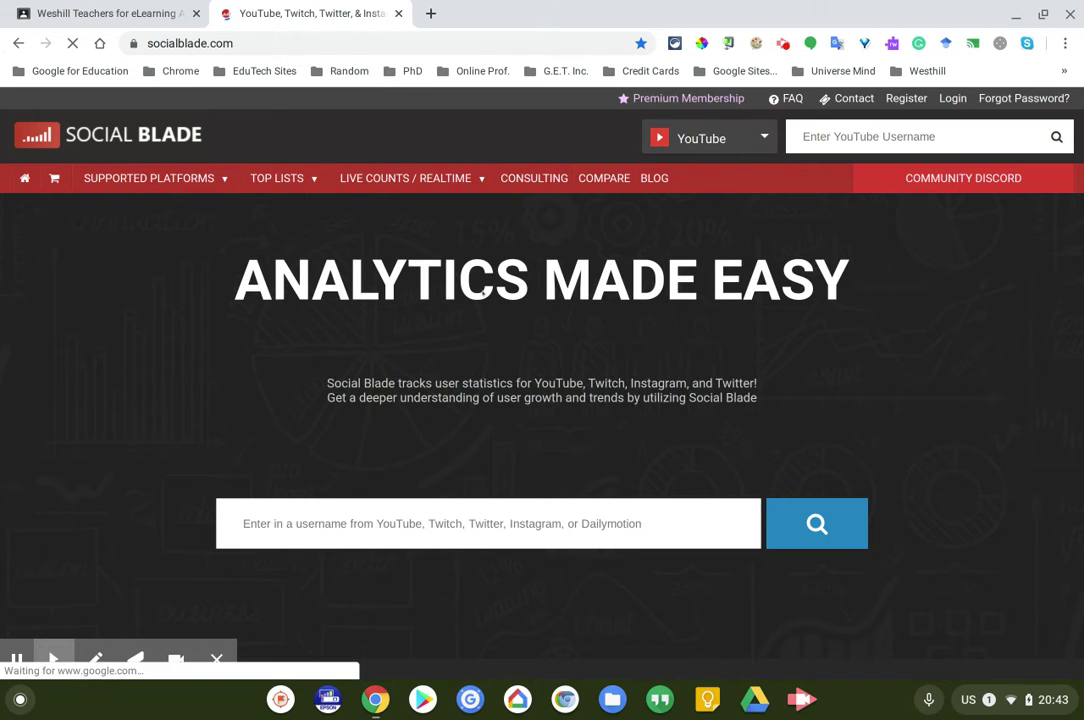
Copy the Social Blade page address, close its tab and paste the link below the announcement text
click(186, 43)
right_click(186, 44)
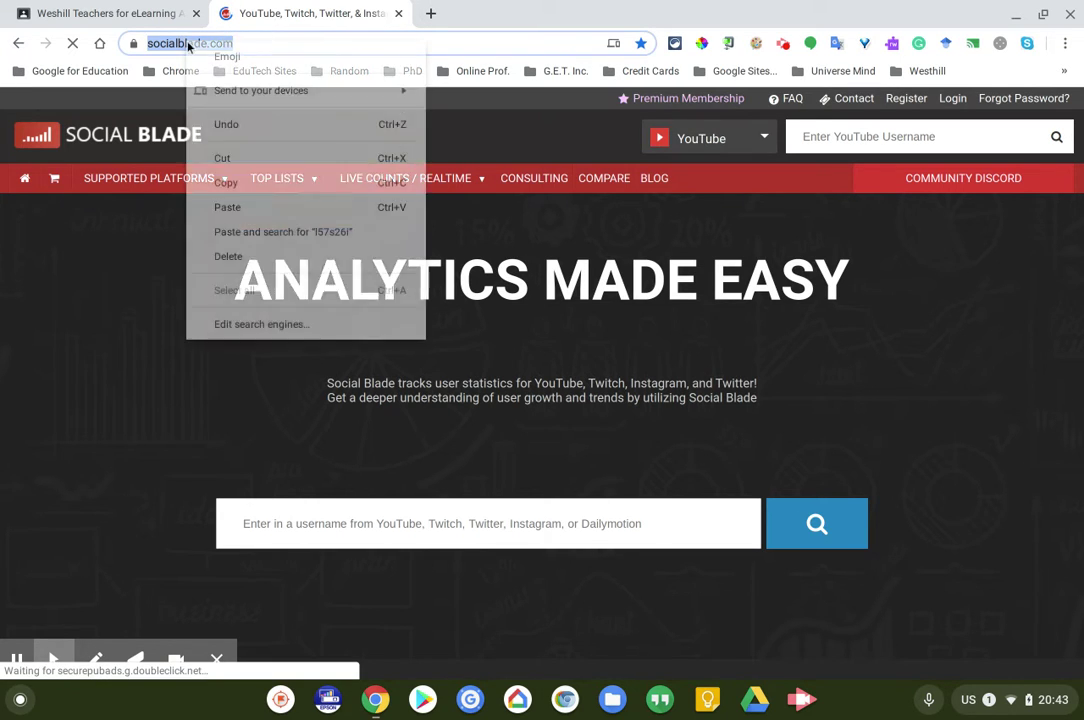
click(259, 183)
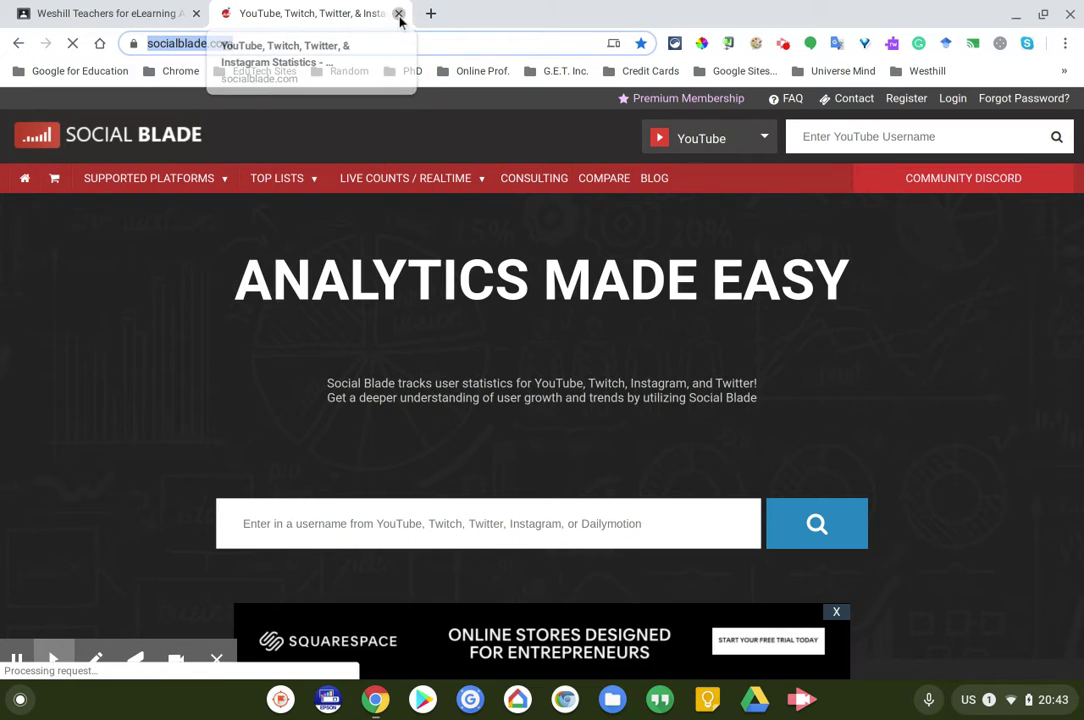
click(398, 13)
click(366, 352)
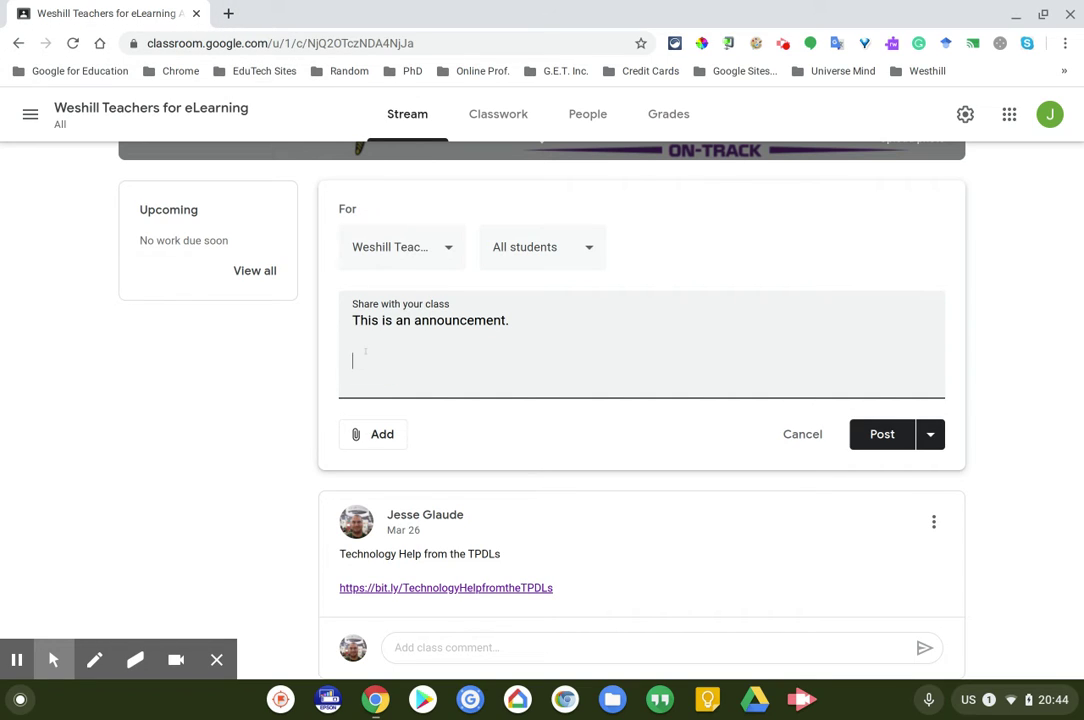
key(ctrl+v)
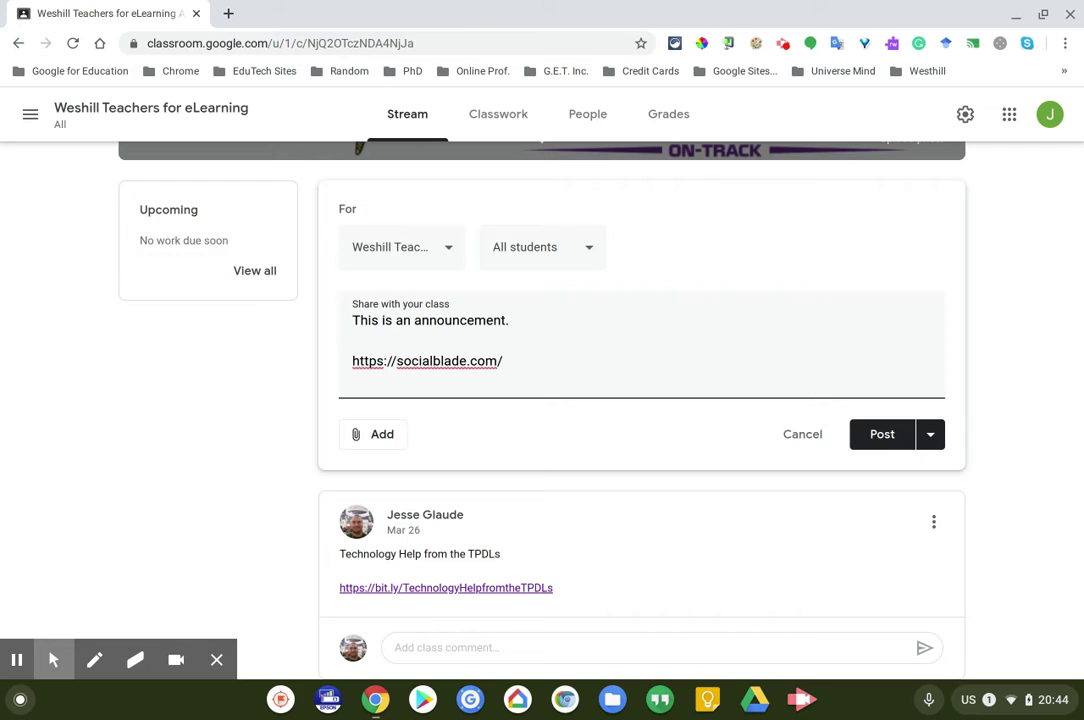
View the attachment sources offered for the announcement without choosing any
click(395, 435)
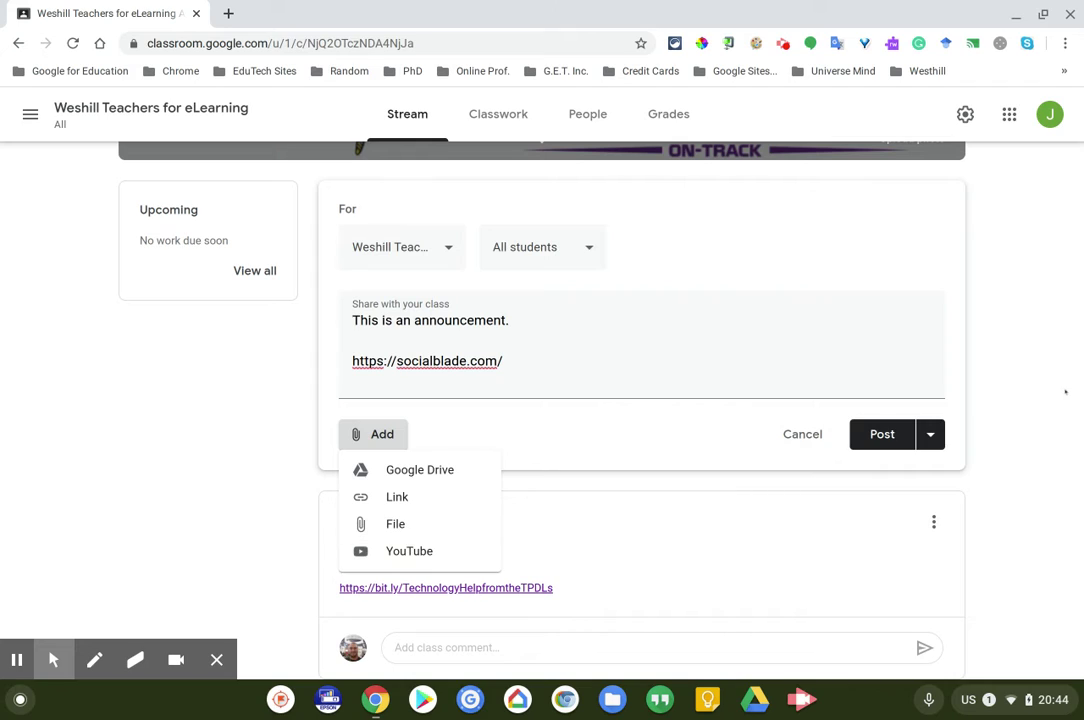
click(868, 322)
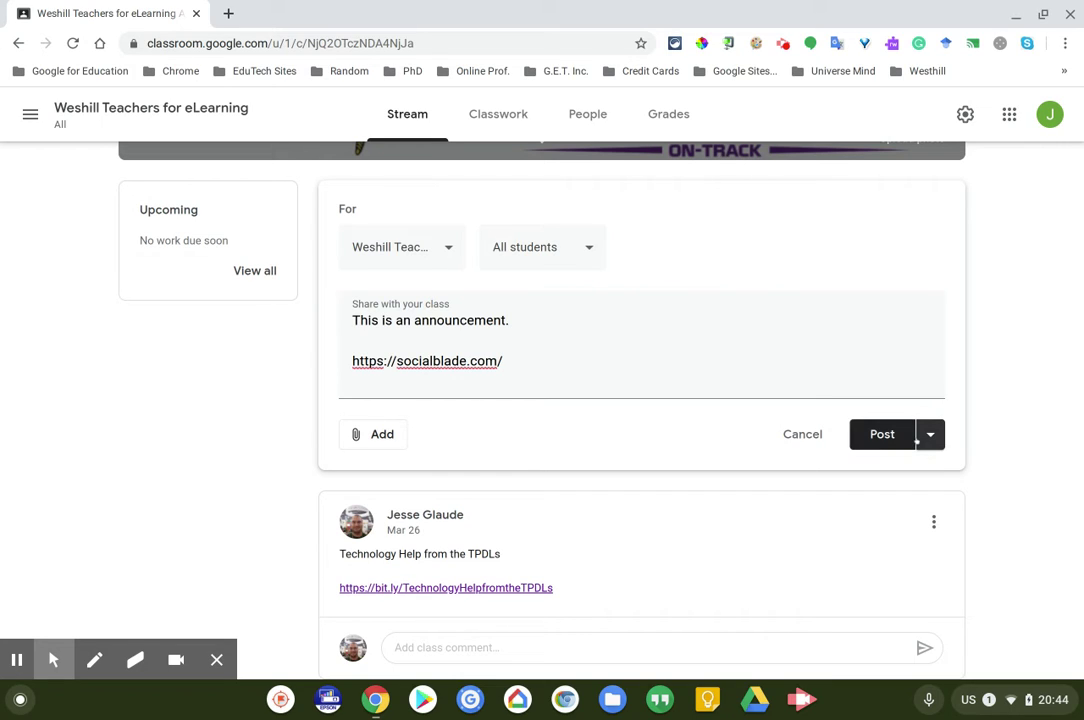
Open scheduling for the announcement and set its date to Apr 6, 2020
click(930, 437)
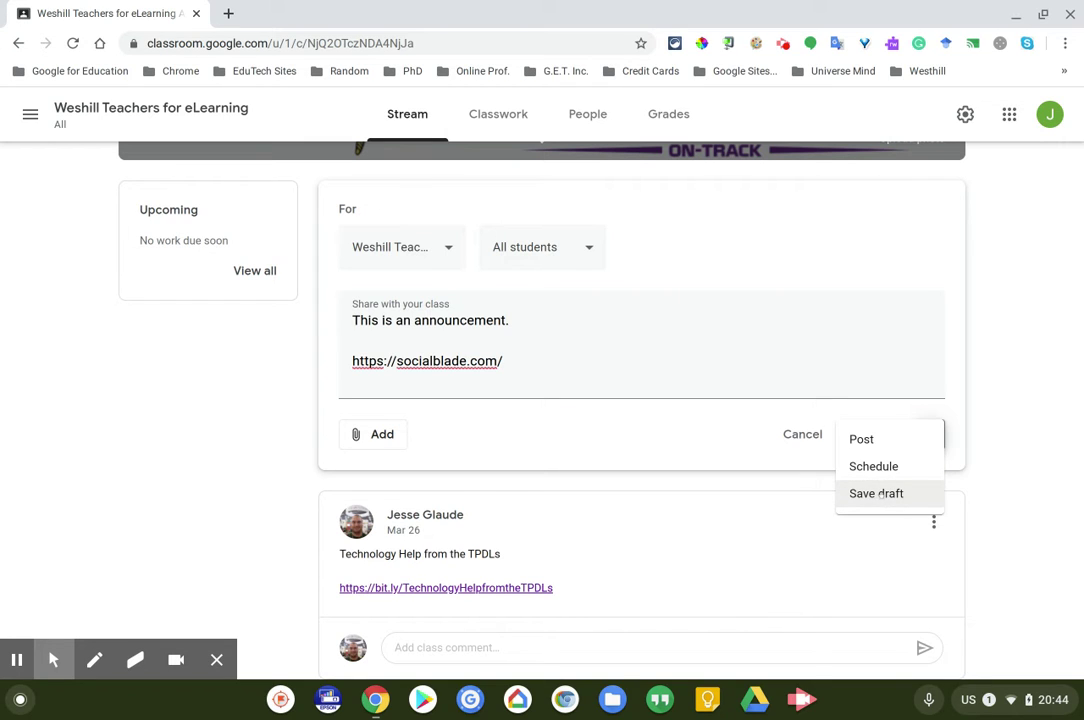
click(873, 466)
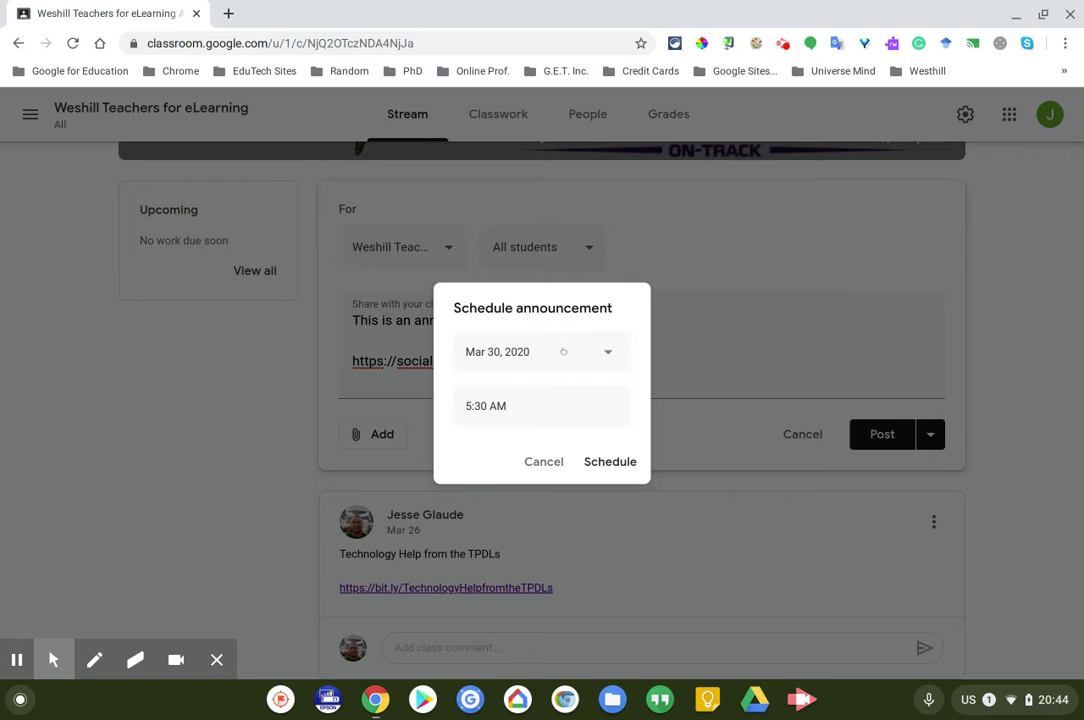
click(515, 351)
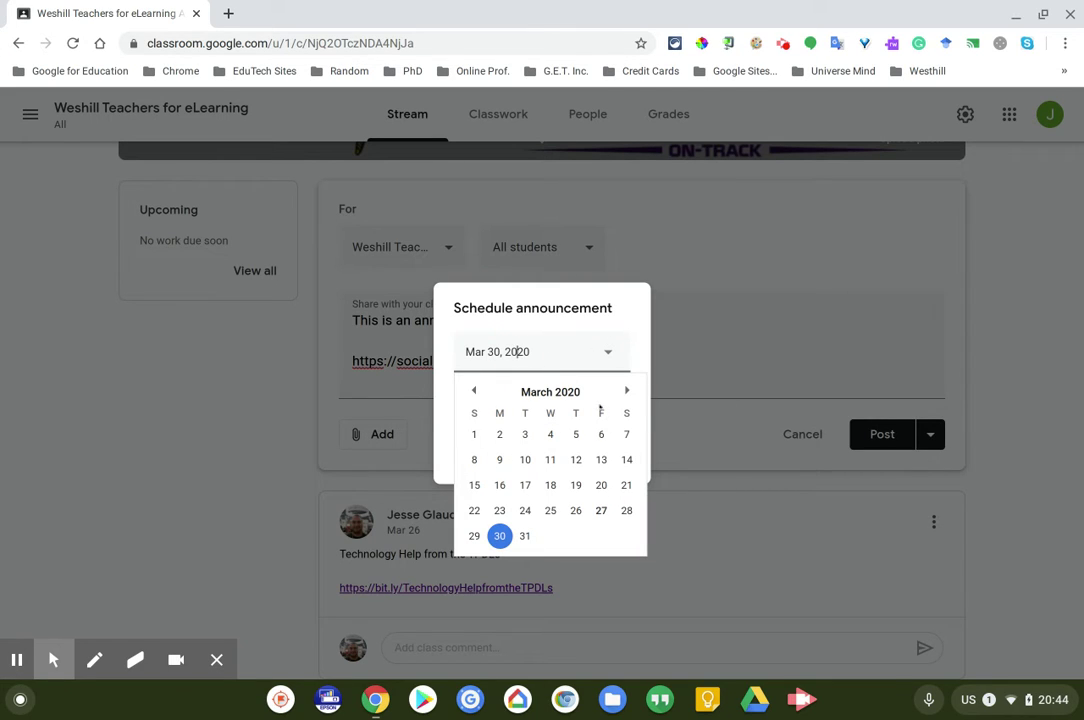
click(627, 390)
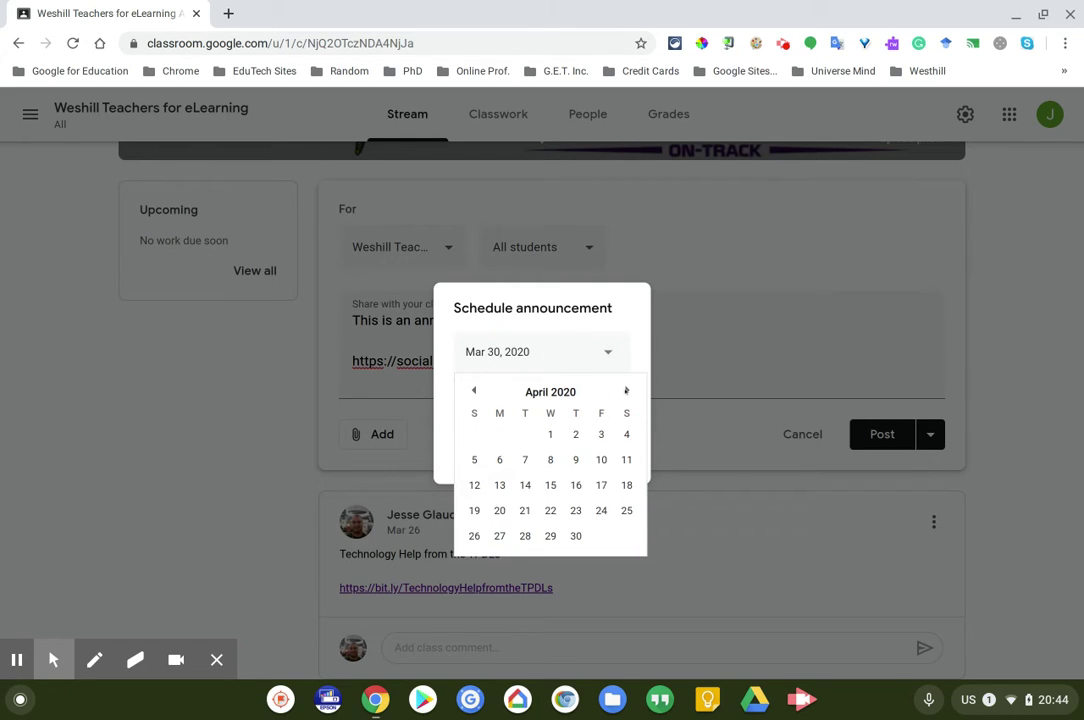
click(499, 462)
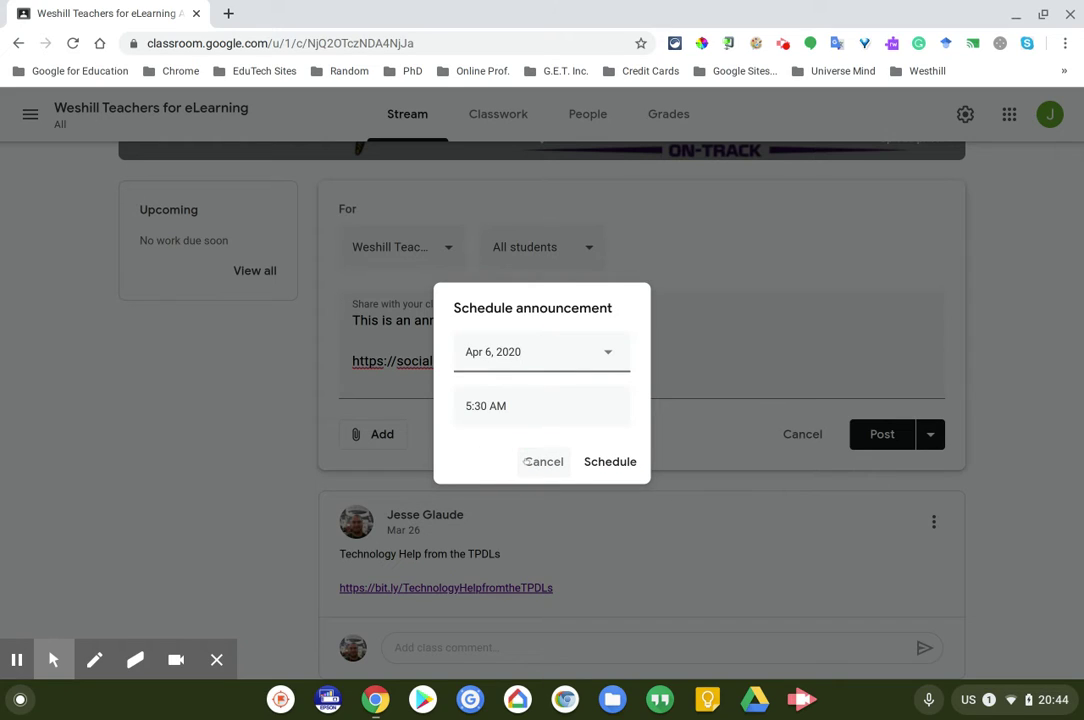
Check the announcement's time setting, cancel the scheduling and discard the unposted announcement
click(536, 403)
click(515, 405)
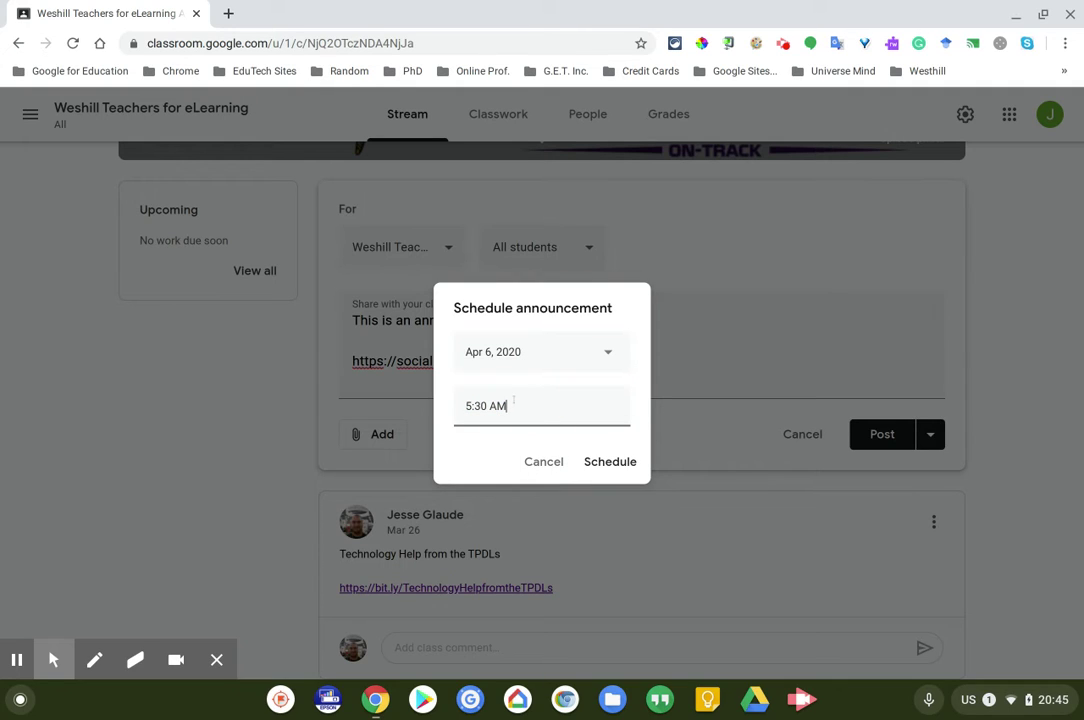
click(488, 406)
click(507, 406)
click(540, 461)
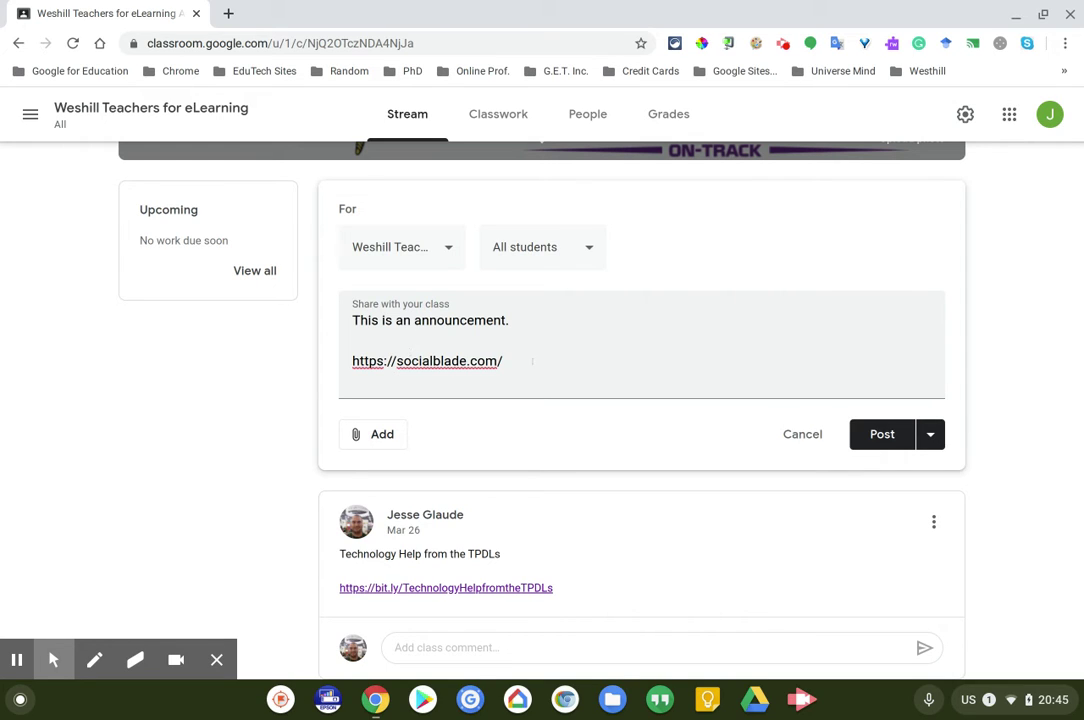
click(790, 436)
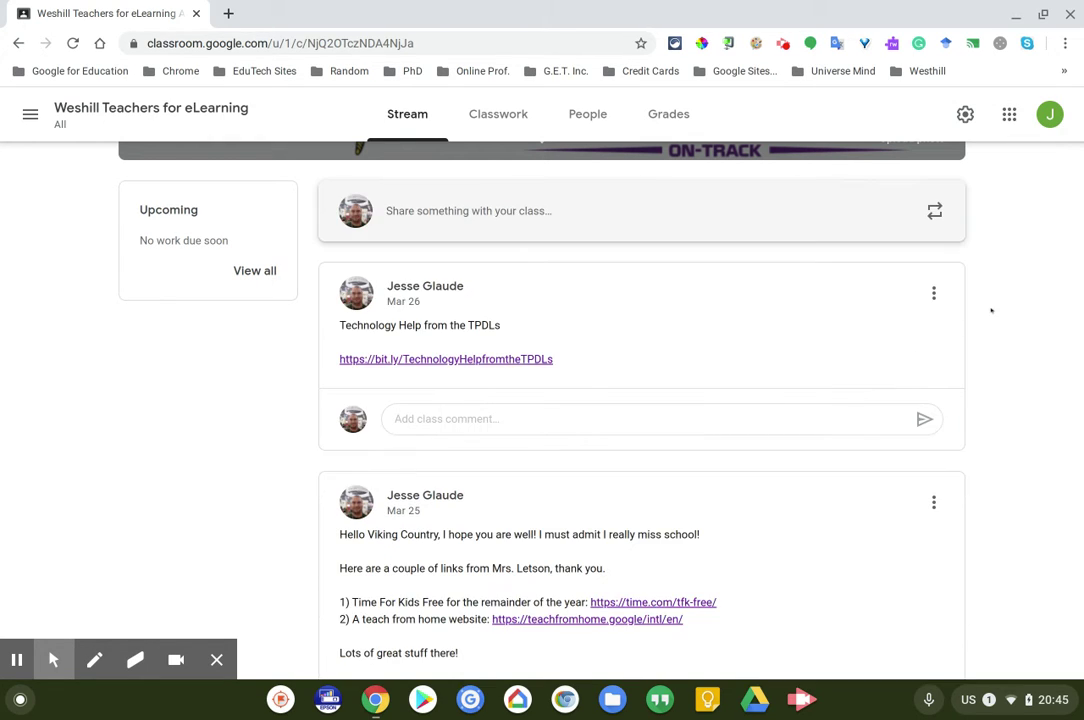
Look through the earlier posts on the class Stream back to the March 19 posts
scroll(994, 310, down, 1)
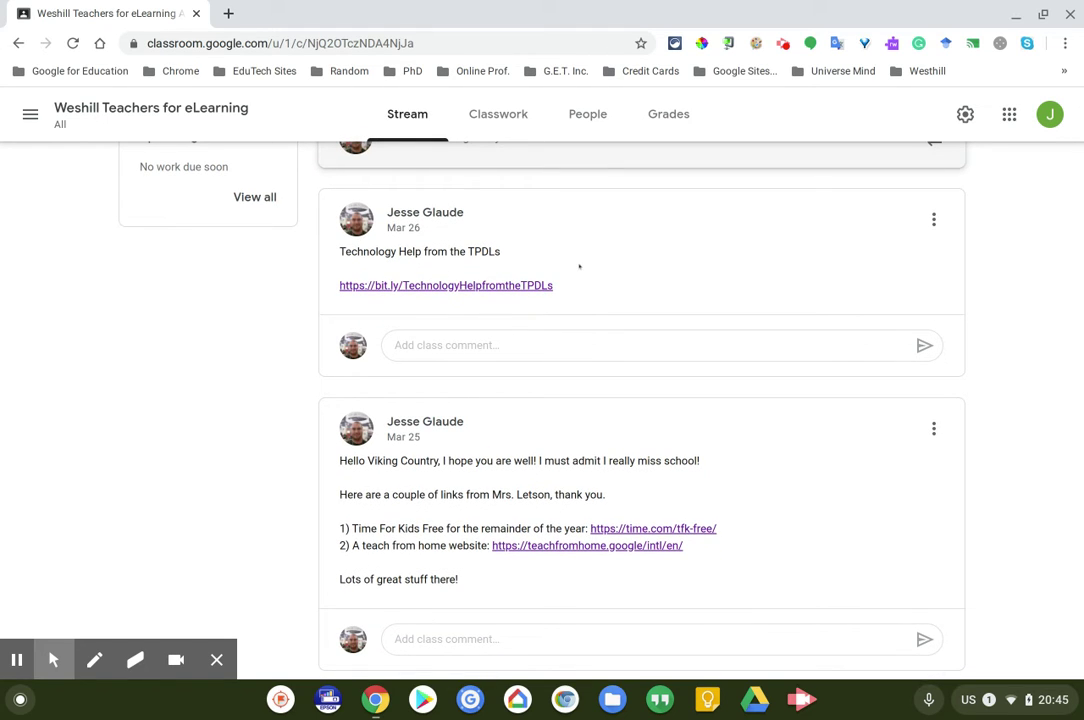
scroll(472, 245, down, 3)
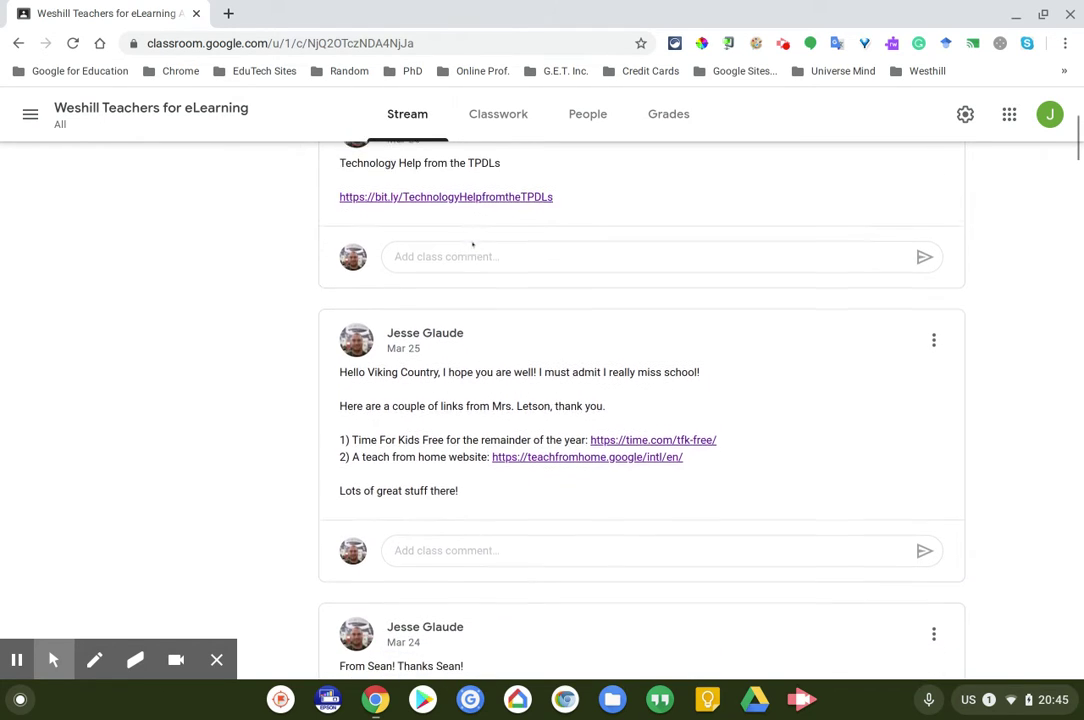
scroll(472, 245, down, 4)
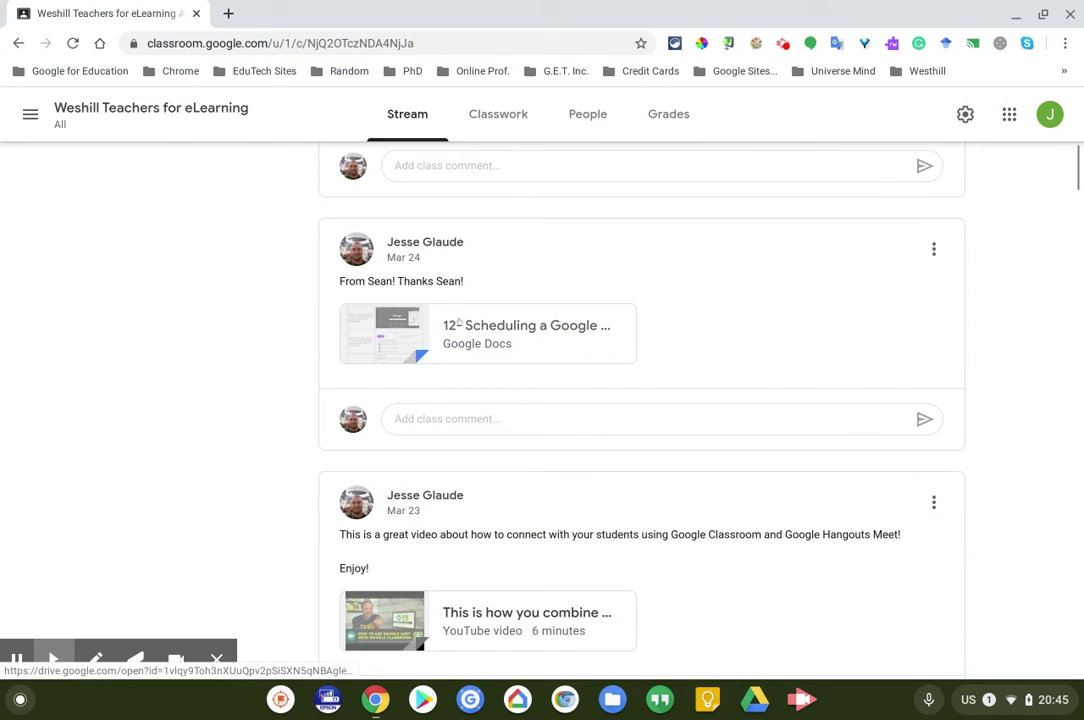
scroll(452, 275, down, 7)
scroll(469, 313, down, 2)
scroll(470, 310, up, 2)
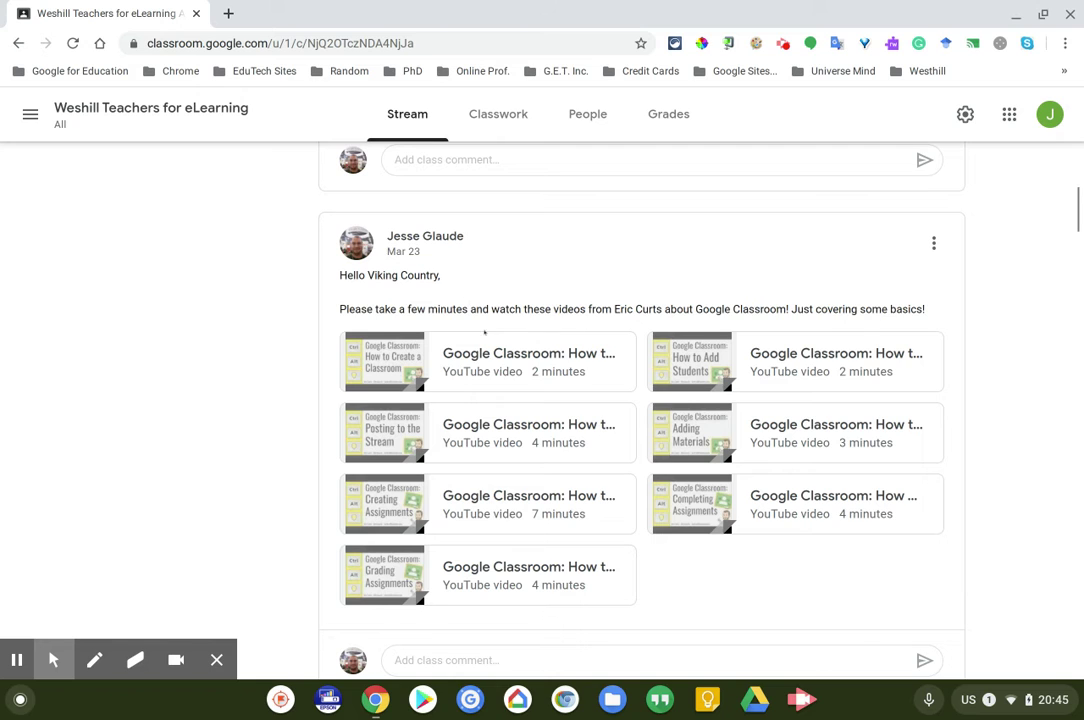
scroll(472, 302, down, 8)
scroll(484, 332, down, 6)
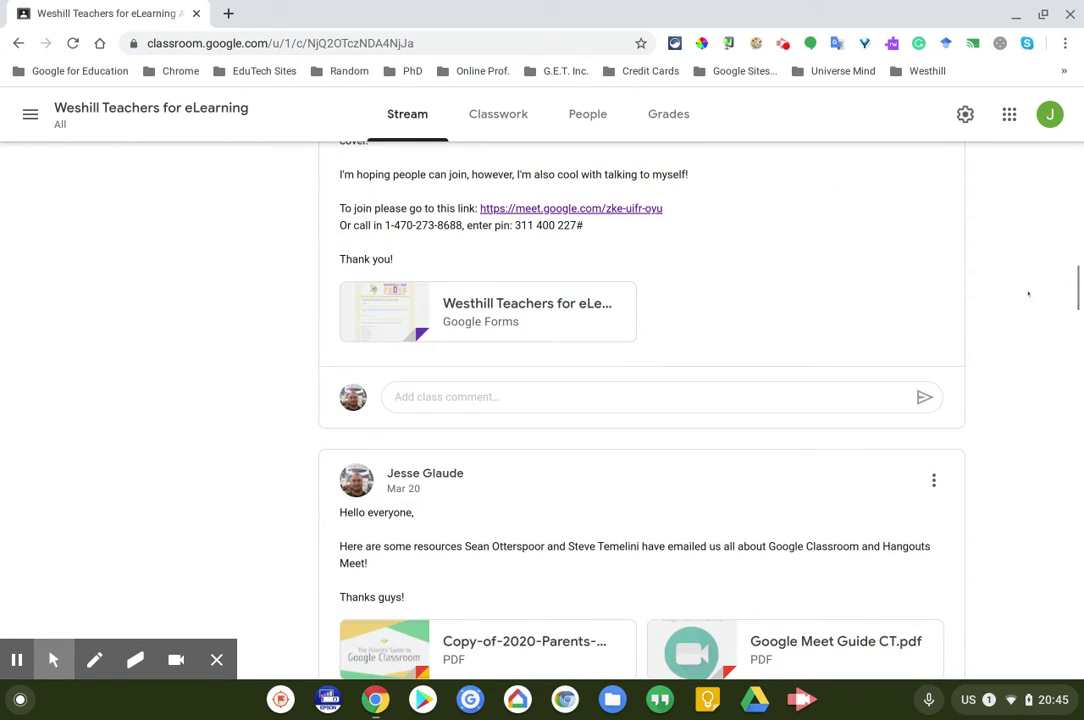
drag(1077, 290, 1076, 345)
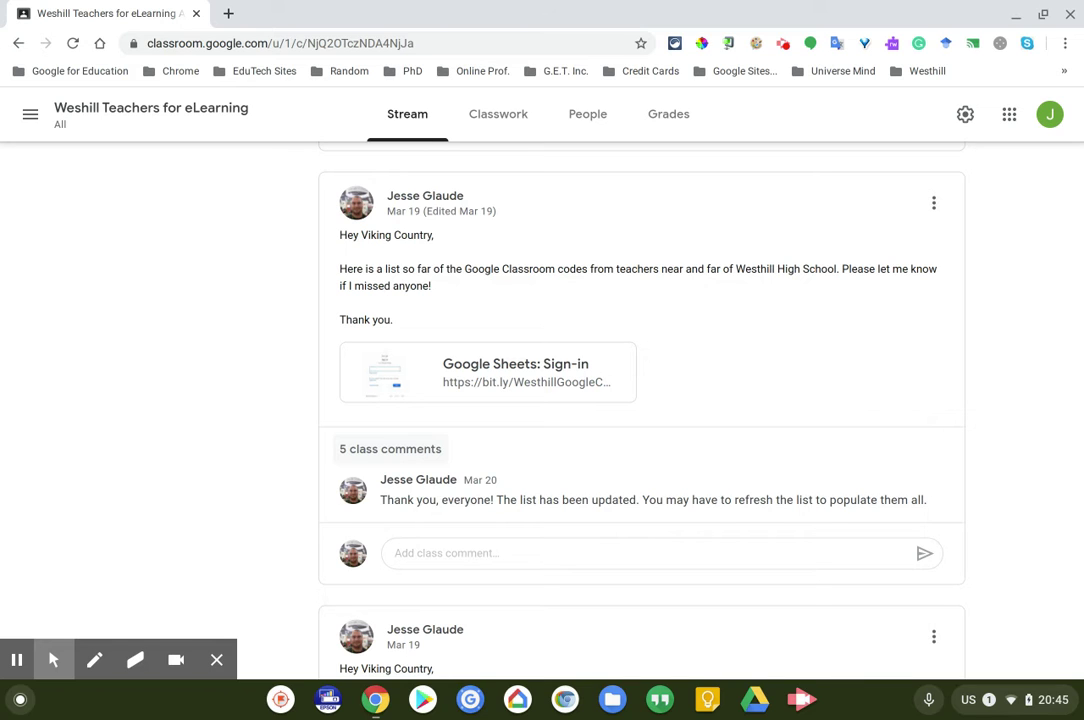
Expand and read the class comments under the Mar 19 Google Classroom codes post, and return to the start of the Stream
click(390, 449)
scroll(997, 402, down, 2)
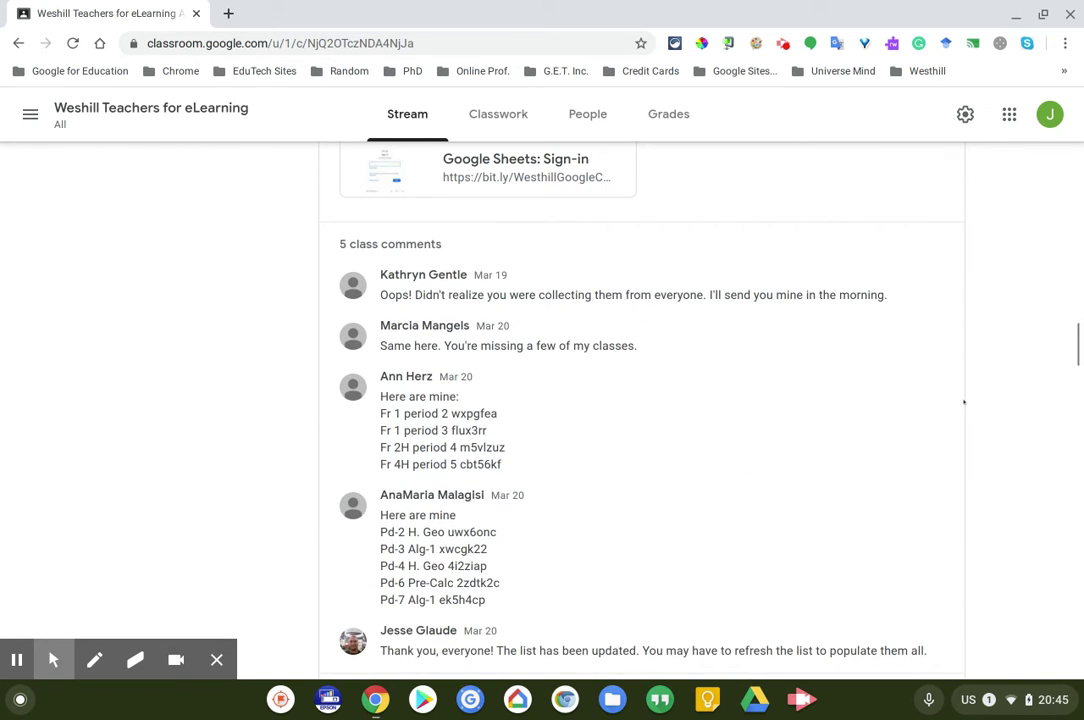
scroll(879, 396, down, 1)
scroll(878, 397, up, 5)
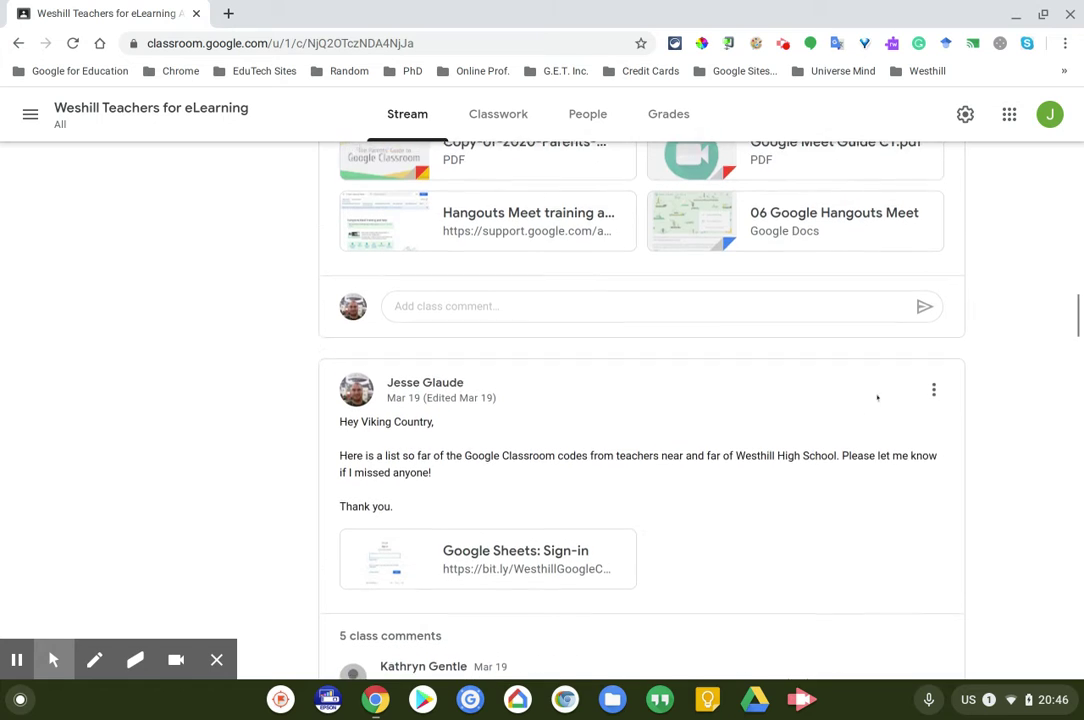
scroll(449, 472, down, 6)
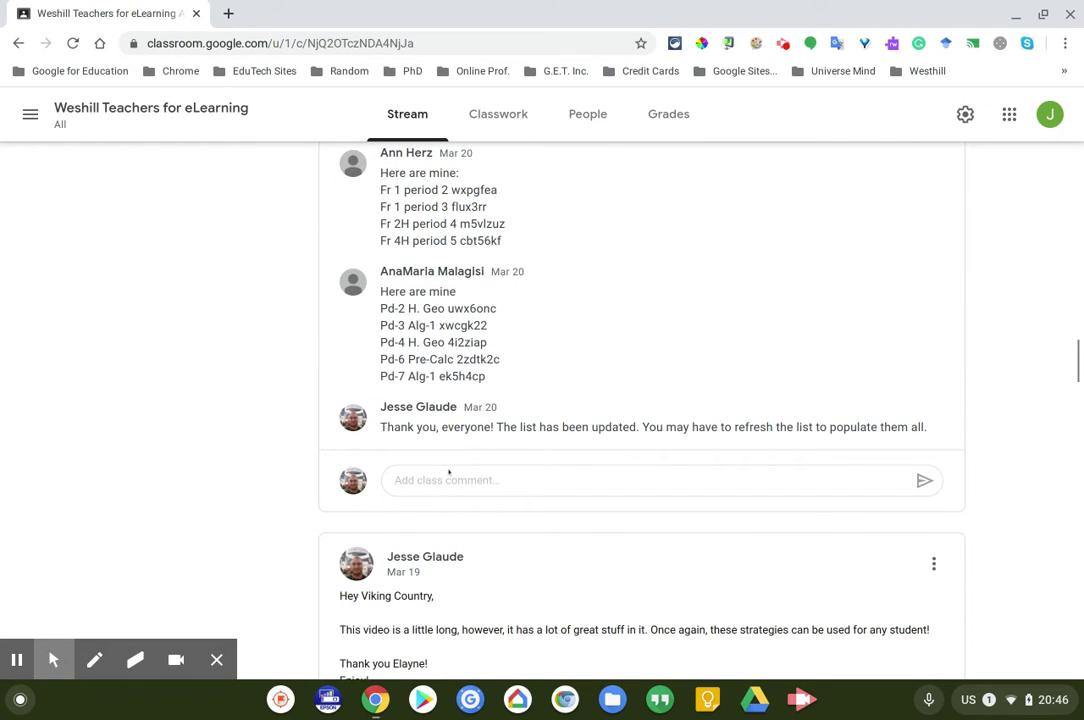
scroll(646, 460, up, 15)
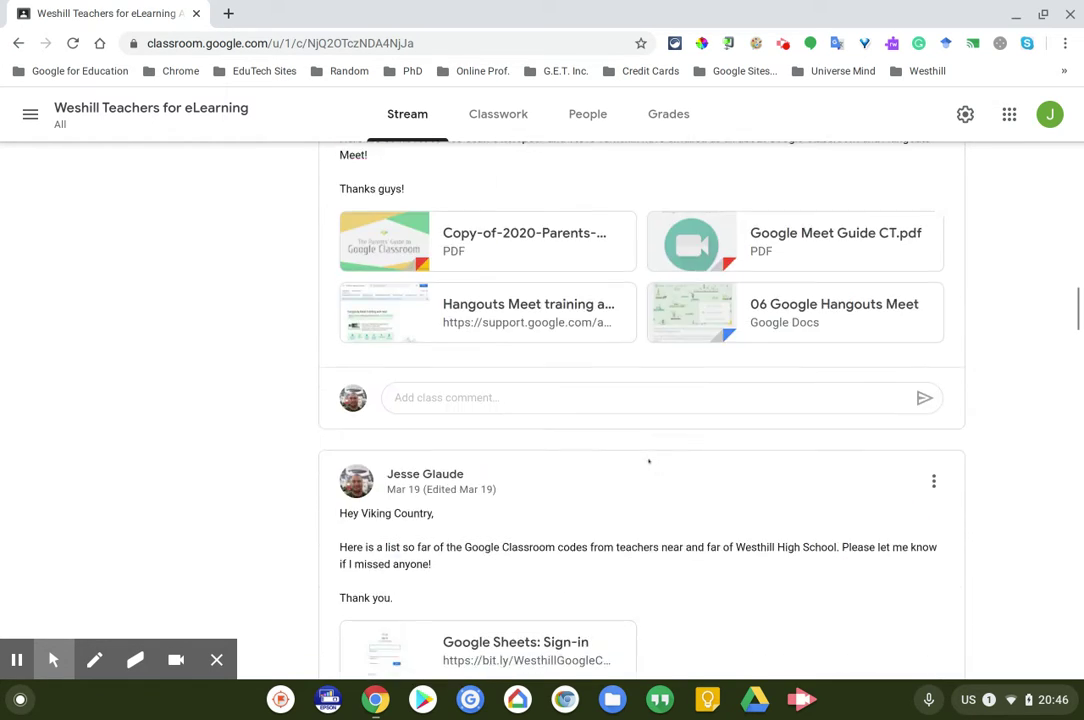
scroll(648, 460, up, 15)
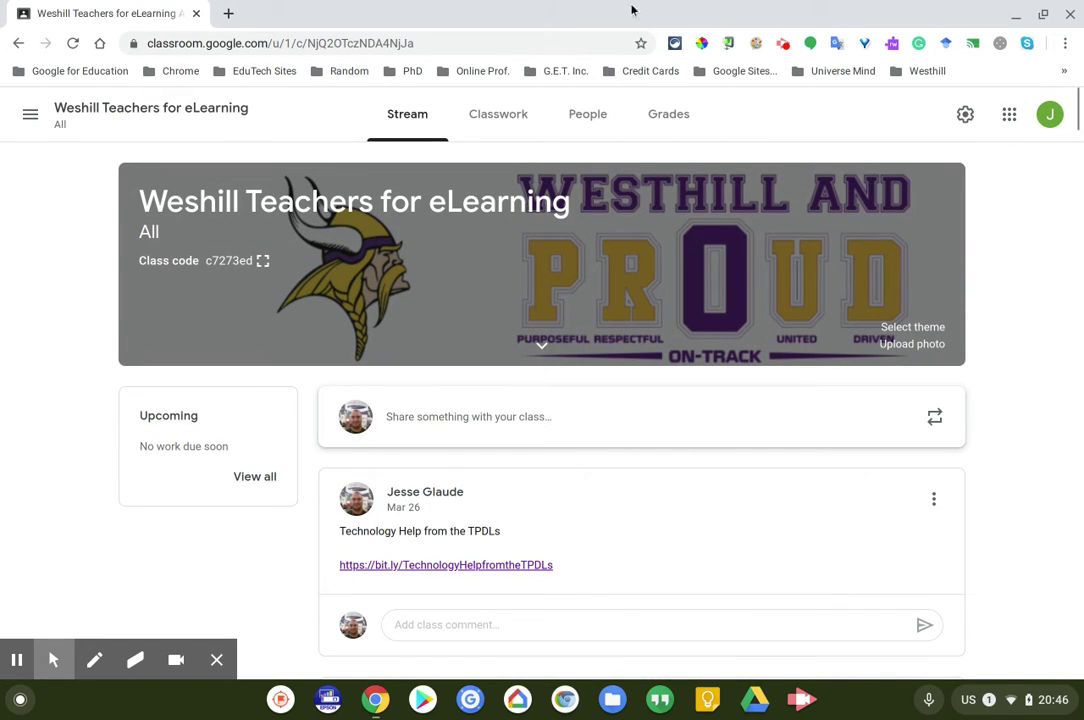
Open the class's Classwork page and view the kinds of items that can be created
click(498, 126)
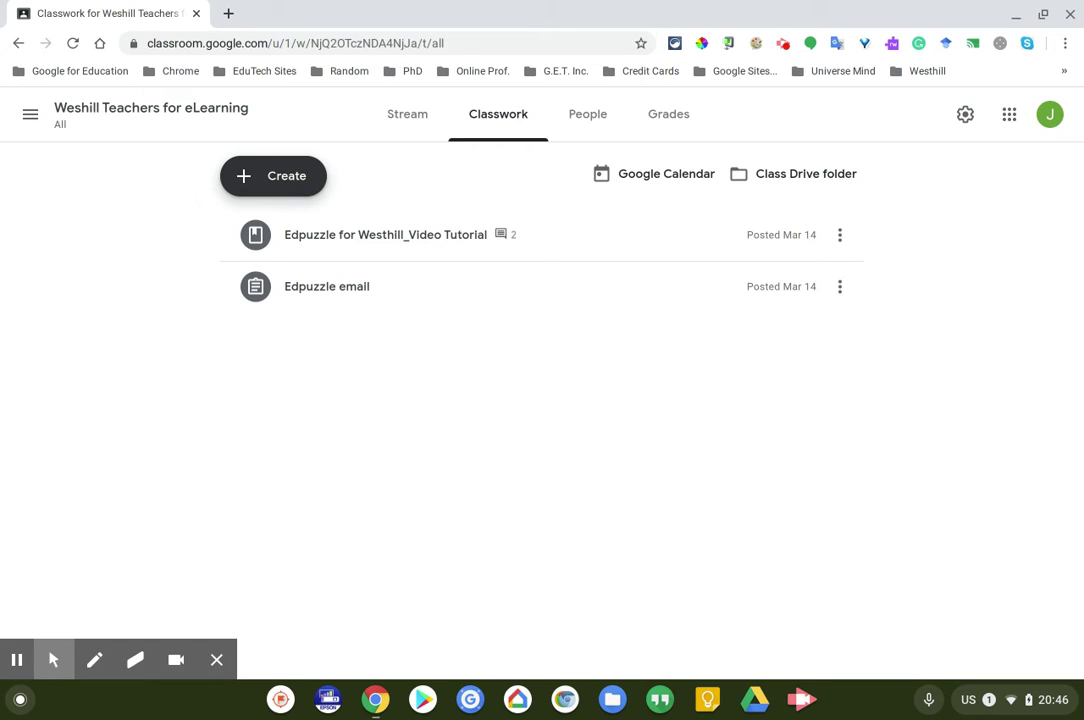
click(296, 185)
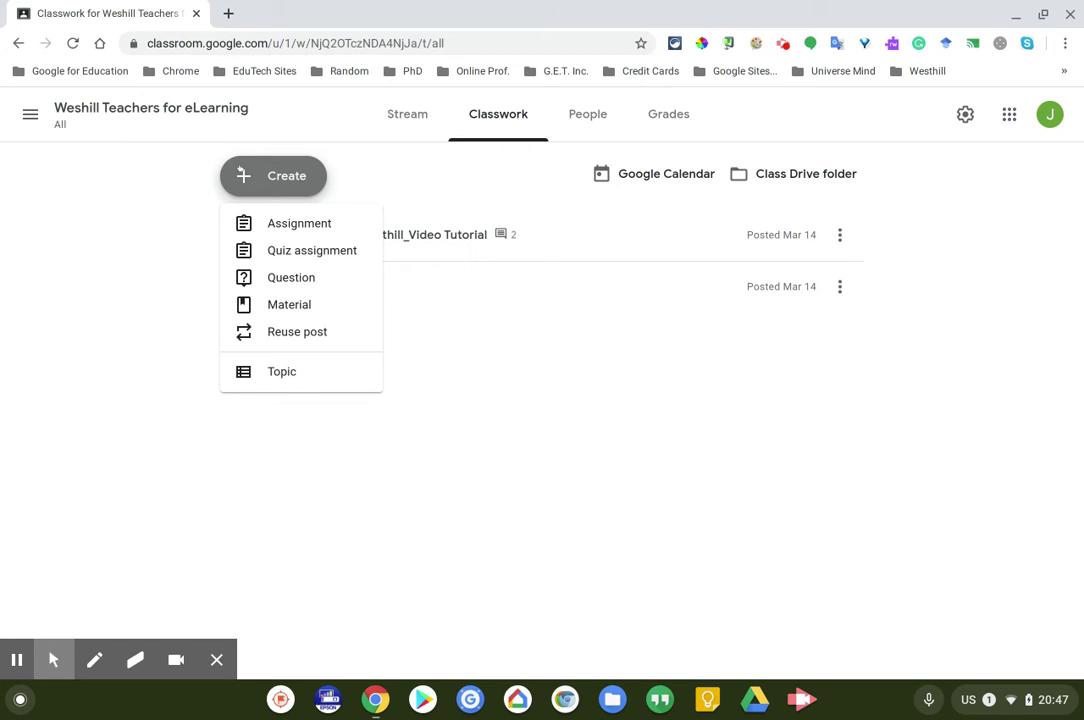
click(242, 174)
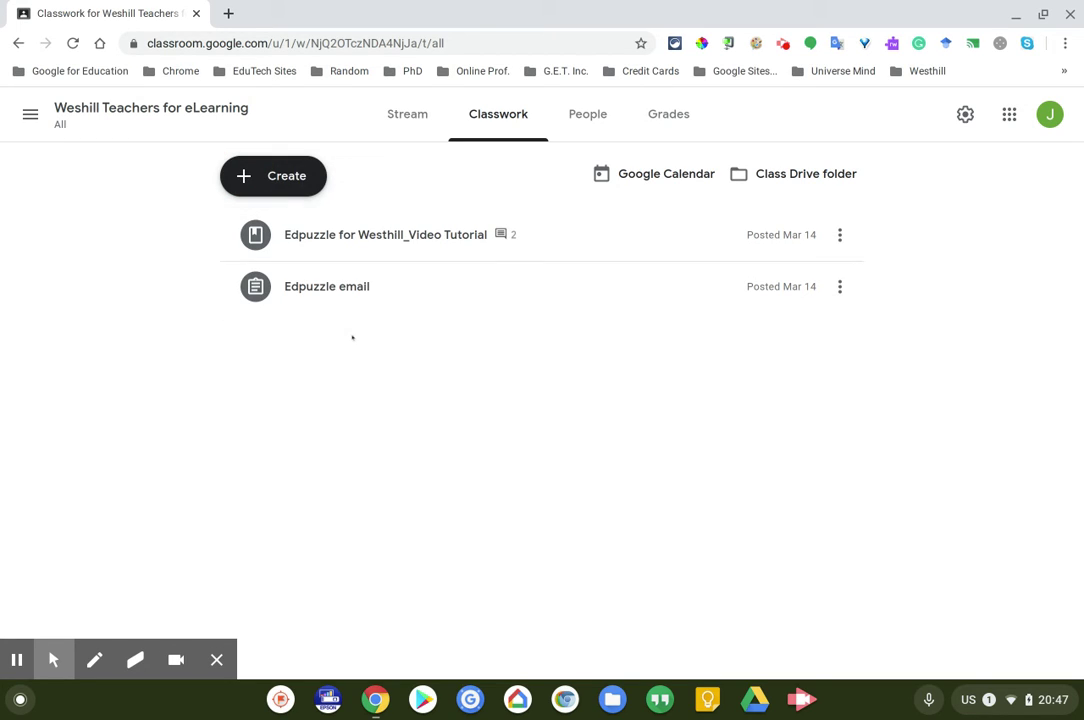
Start a new assignment titled "Sample Lesson"
click(273, 180)
click(355, 221)
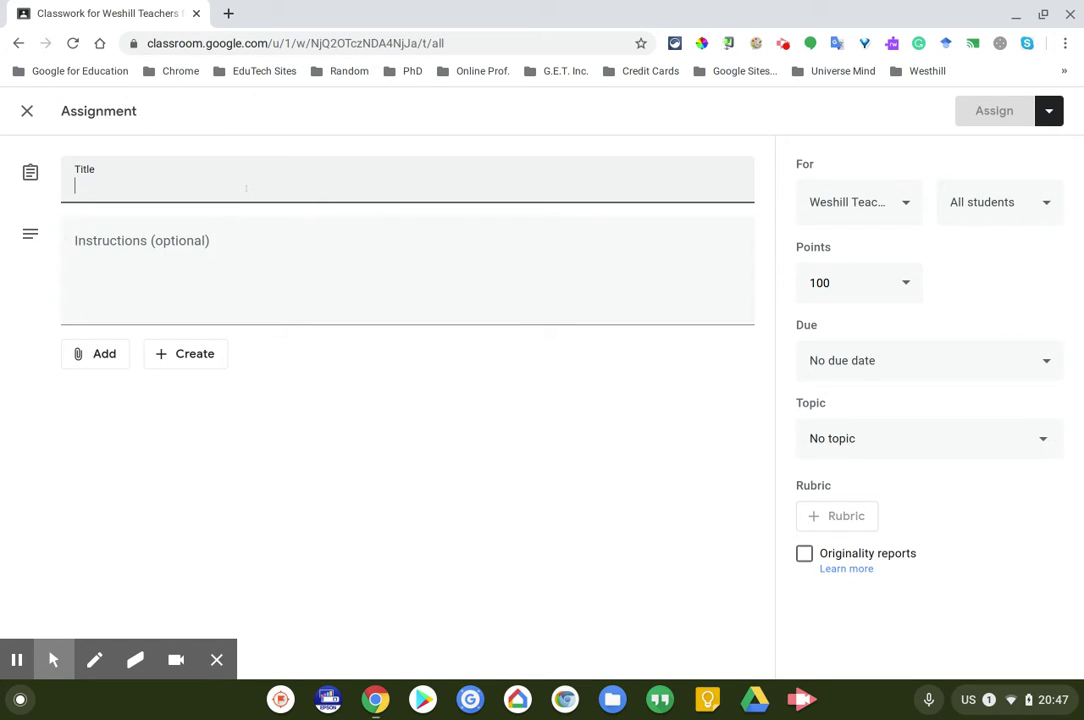
text(Sample )
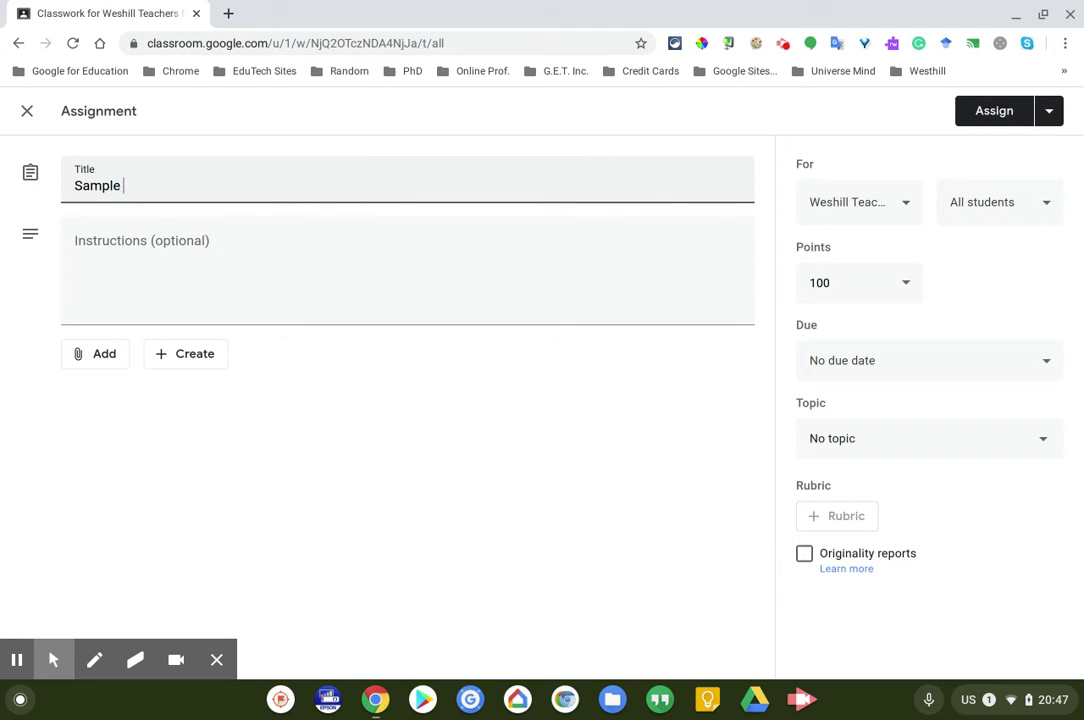
text(Lesson)
Enter the assignment instructions "1. Follow all instructions." and, on a second line, "2. Make sure to read everything carefully."
click(225, 255)
text(1. Follow)
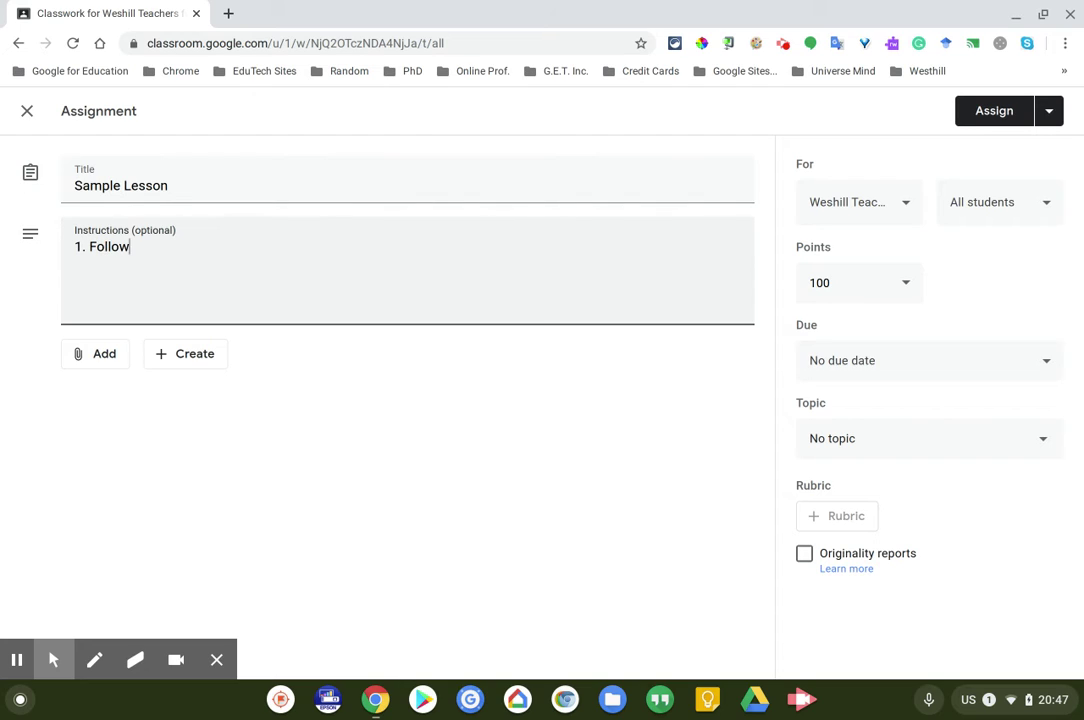
text( all instructions.)
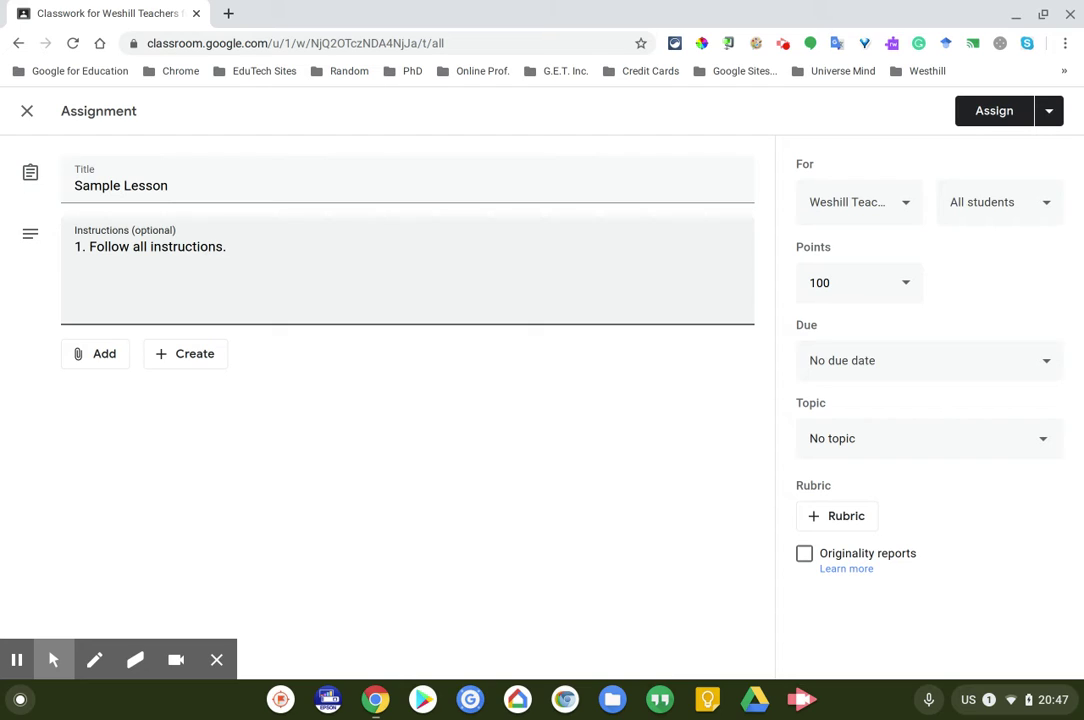
key(Return)
text(2.)
text(Make sure to read)
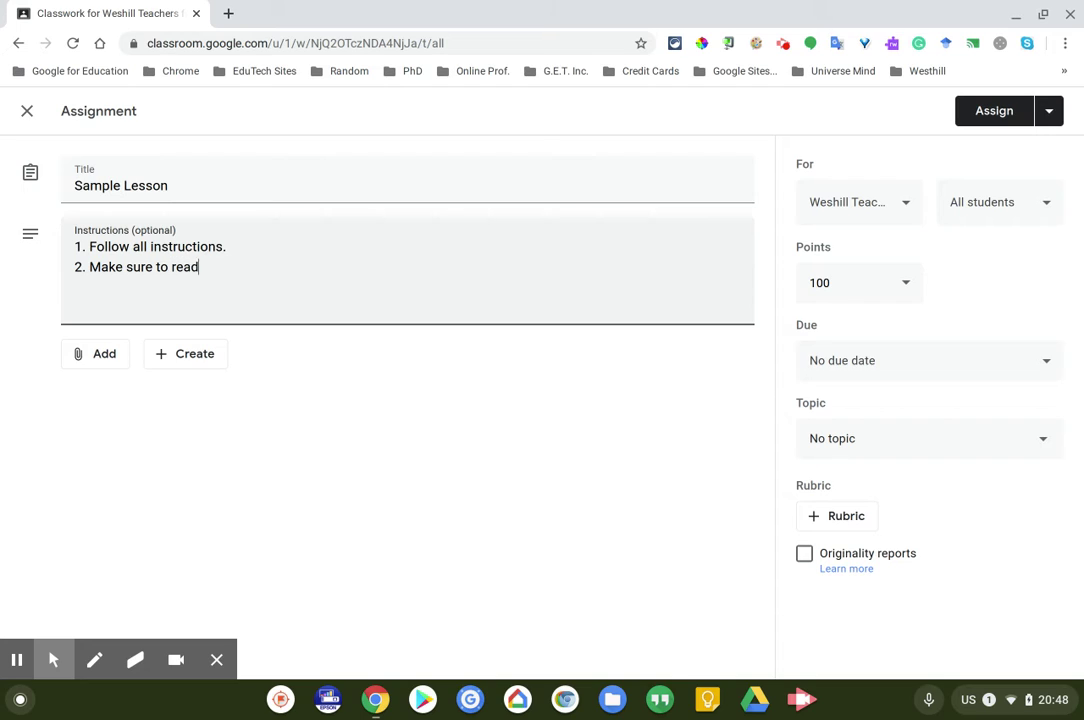
text( everything a)
text(arefukl)
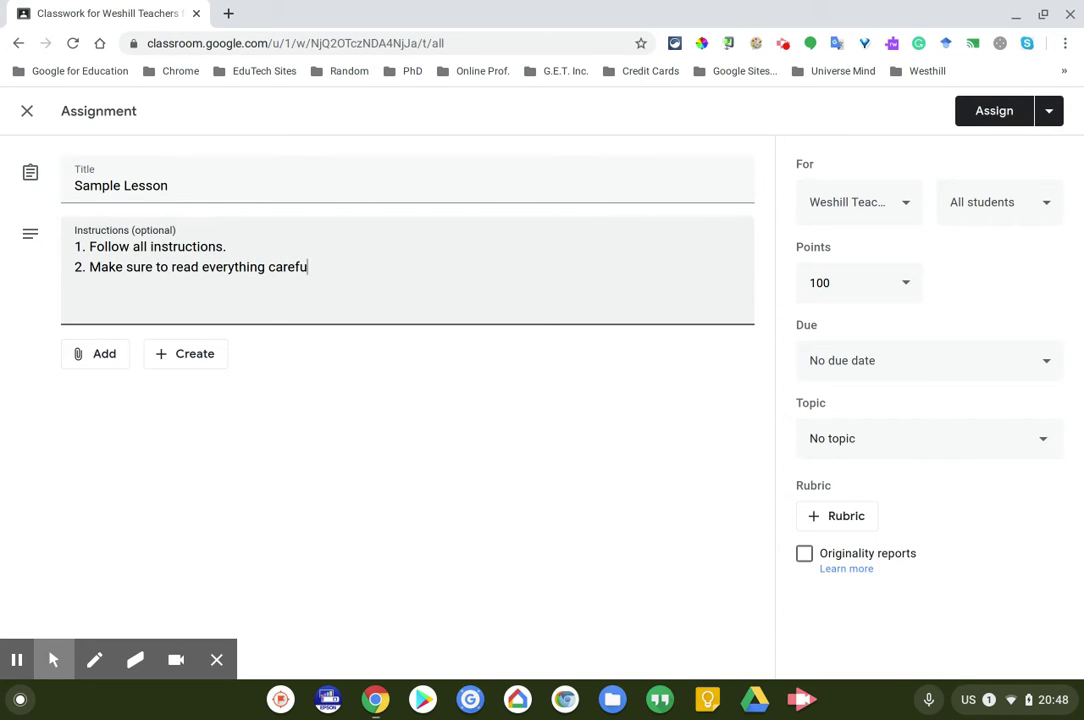
key(BackSpace)
key(BackSpace)
text(lly.)
Add a third instruction line reading "3. Answer and complete all parts."
key(Return)
text(3. Answer all parts.)
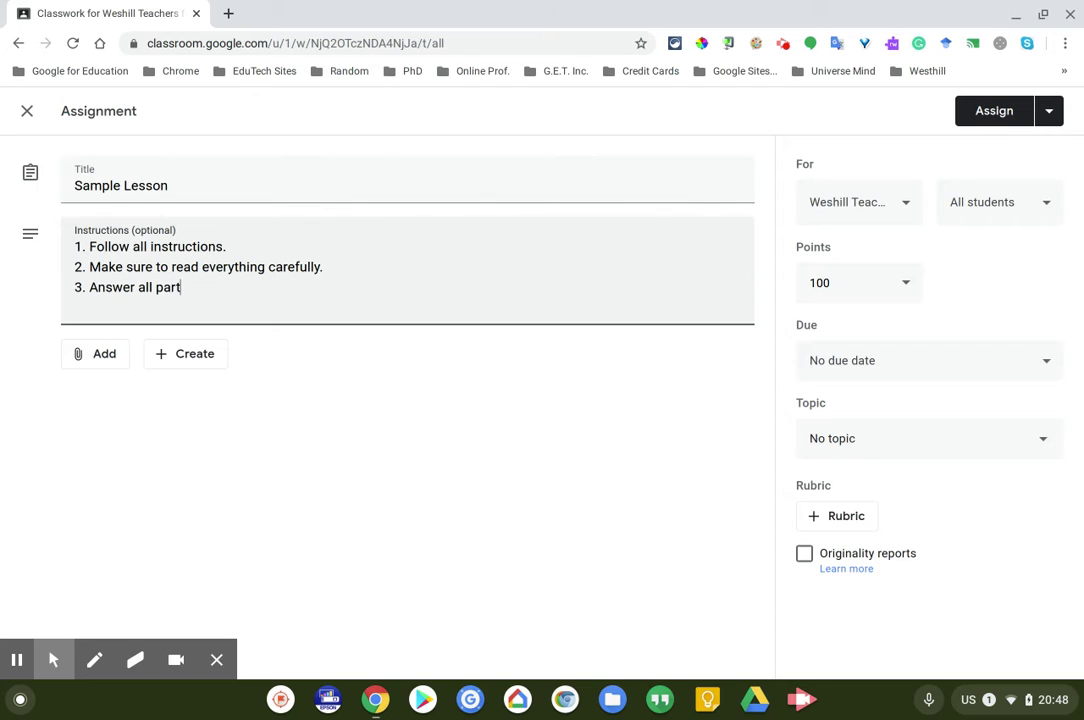
key(BackSpace)
key(BackSpace)
key(BackSpace)
key(BackSpace)
key(BackSpace)
key(BackSpace)
key(BackSpace)
key(BackSpace)
key(BackSpace)
key(BackSpace)
text(and complete all parts.)
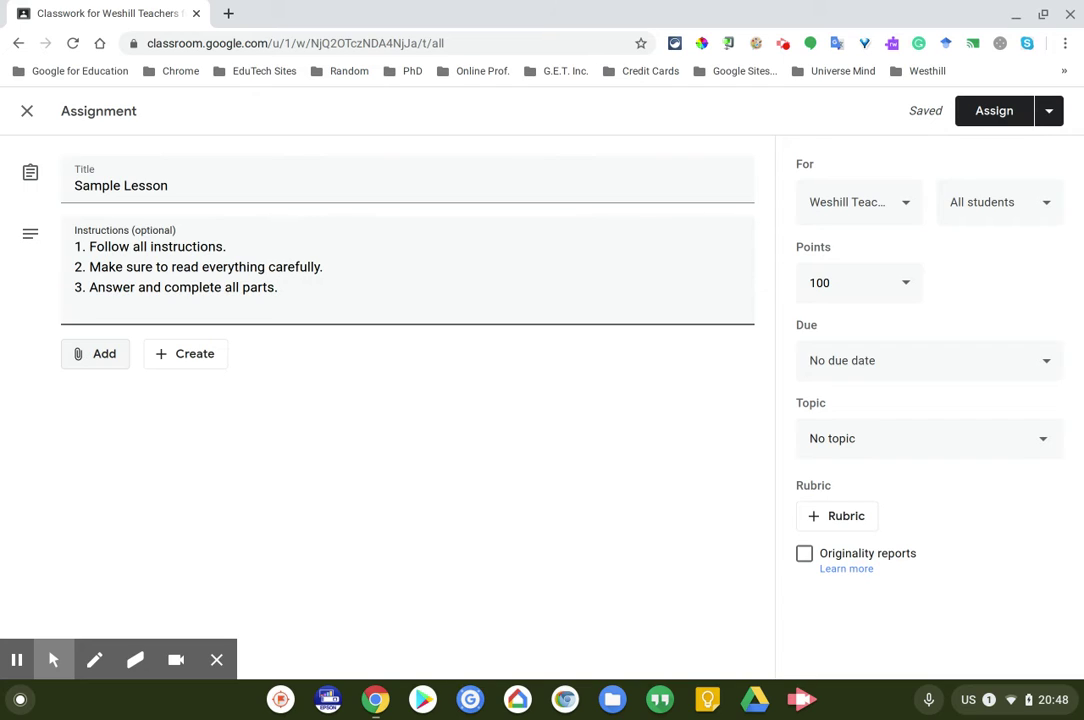
Add a fourth instruction line reading "4. Make this easy for your students to complete!!!!!!"
key(Return)
text(4. Make this w)
text(as)
key(BackSpace)
key(BackSpace)
key(BackSpace)
text(easy )
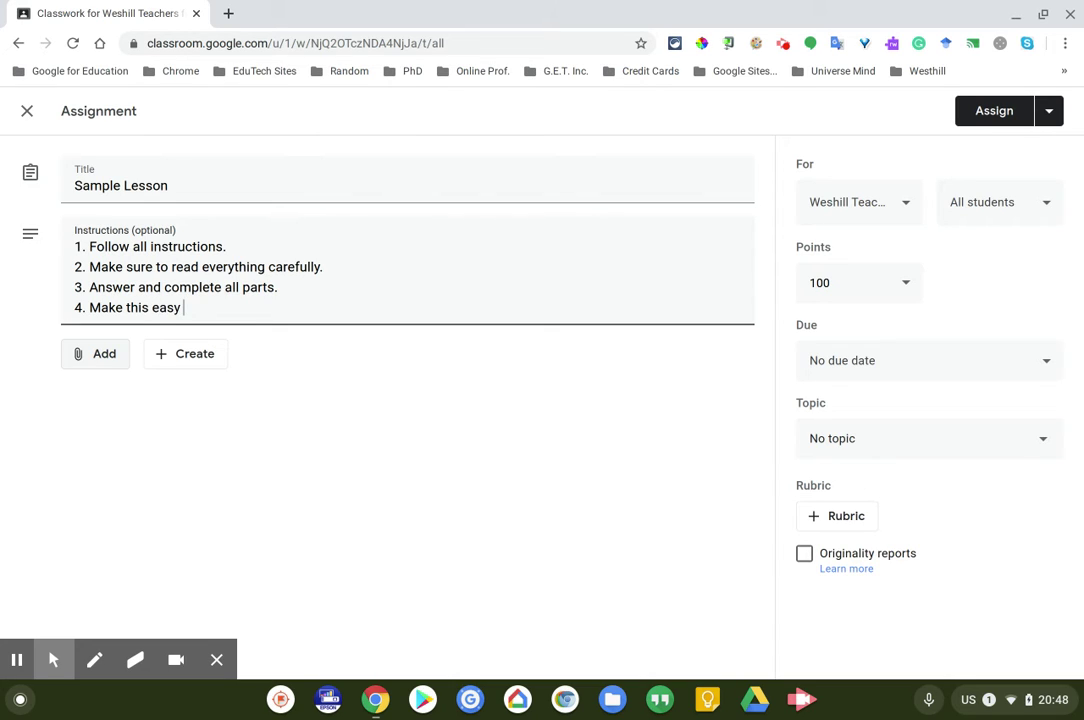
text(for your students )
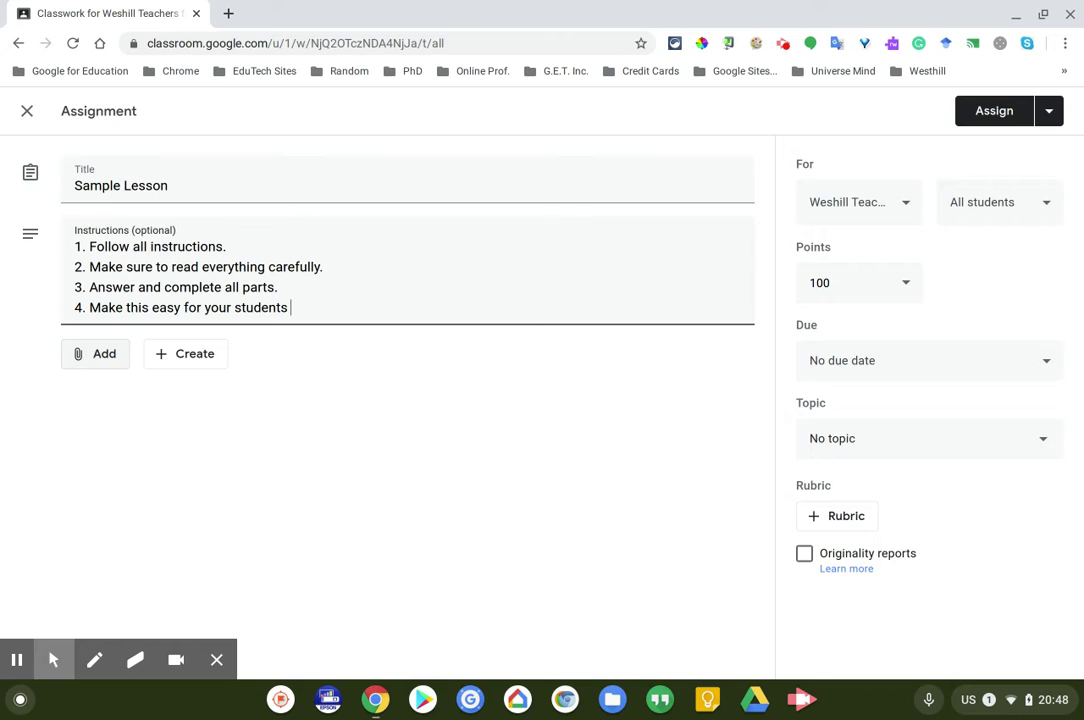
text(to complete!!!!!!)
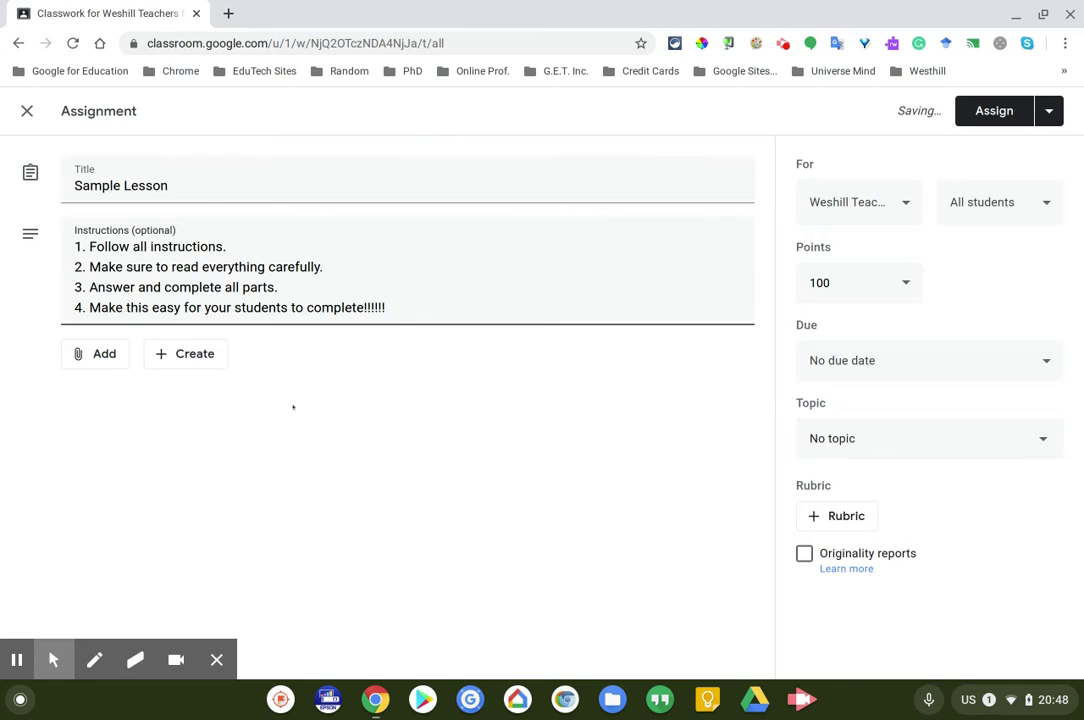
Open the Google Drive file picker for the assignment's attachments and look through the recent files
click(96, 368)
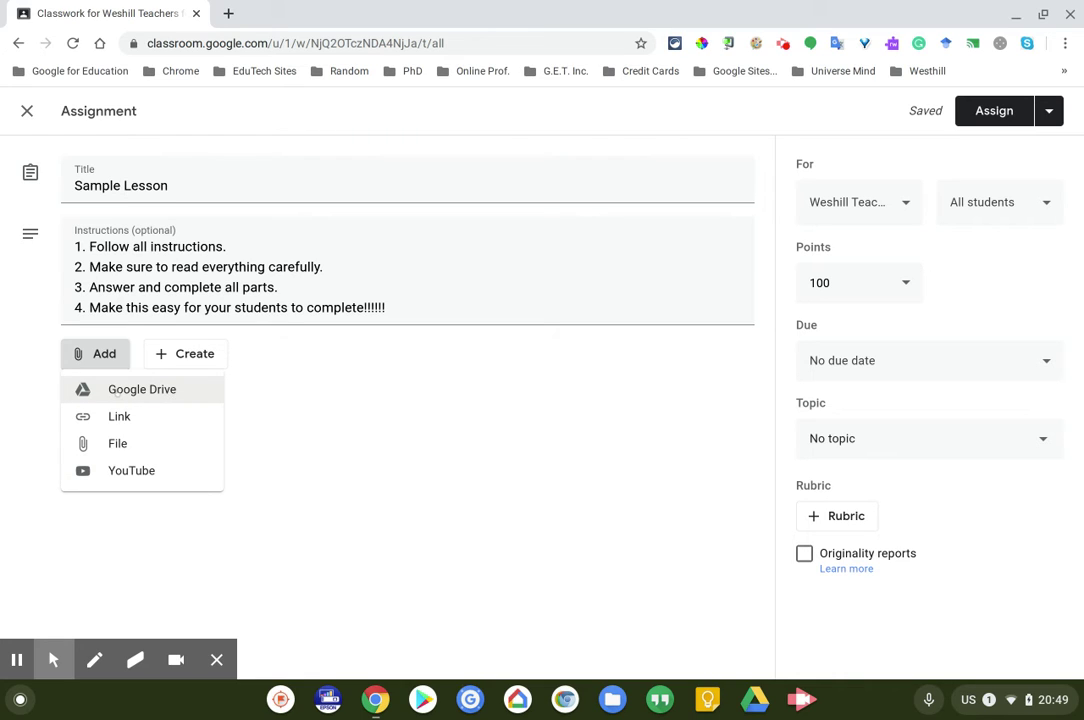
click(121, 390)
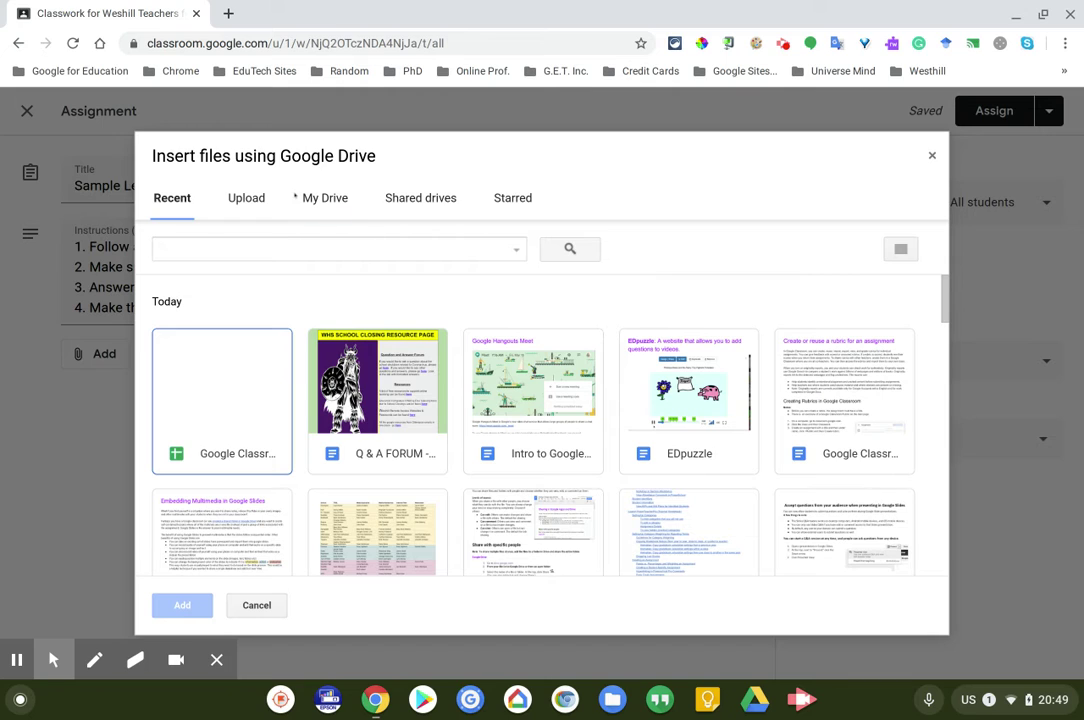
scroll(435, 413, down, 3)
scroll(435, 413, down, 5)
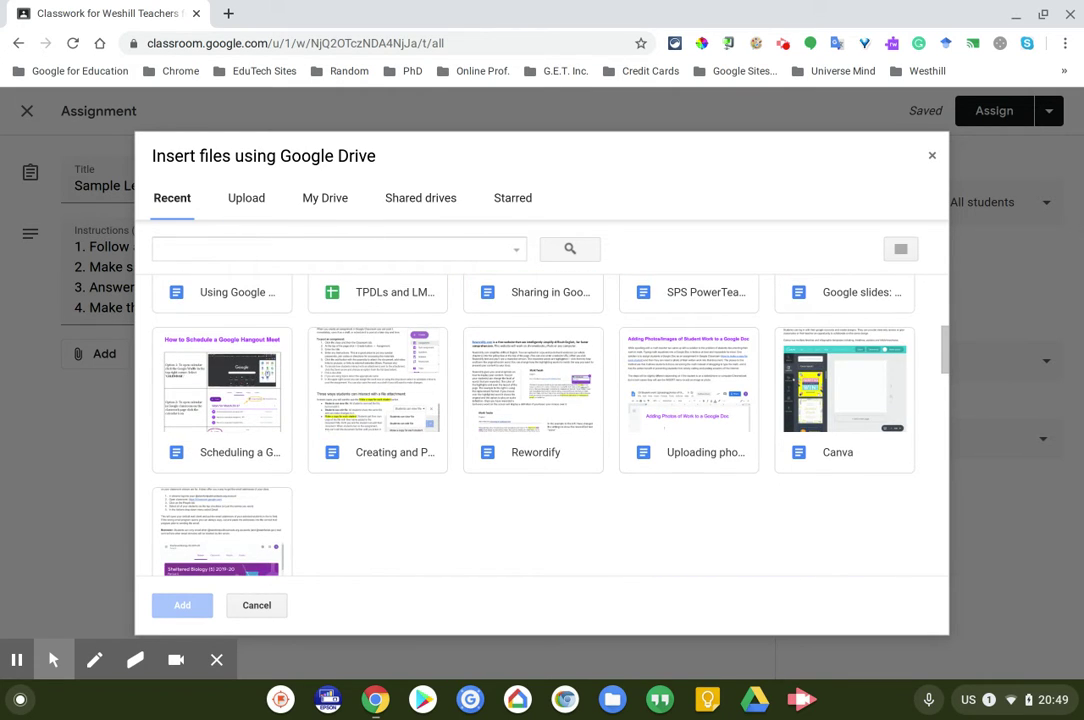
scroll(435, 413, down, 10)
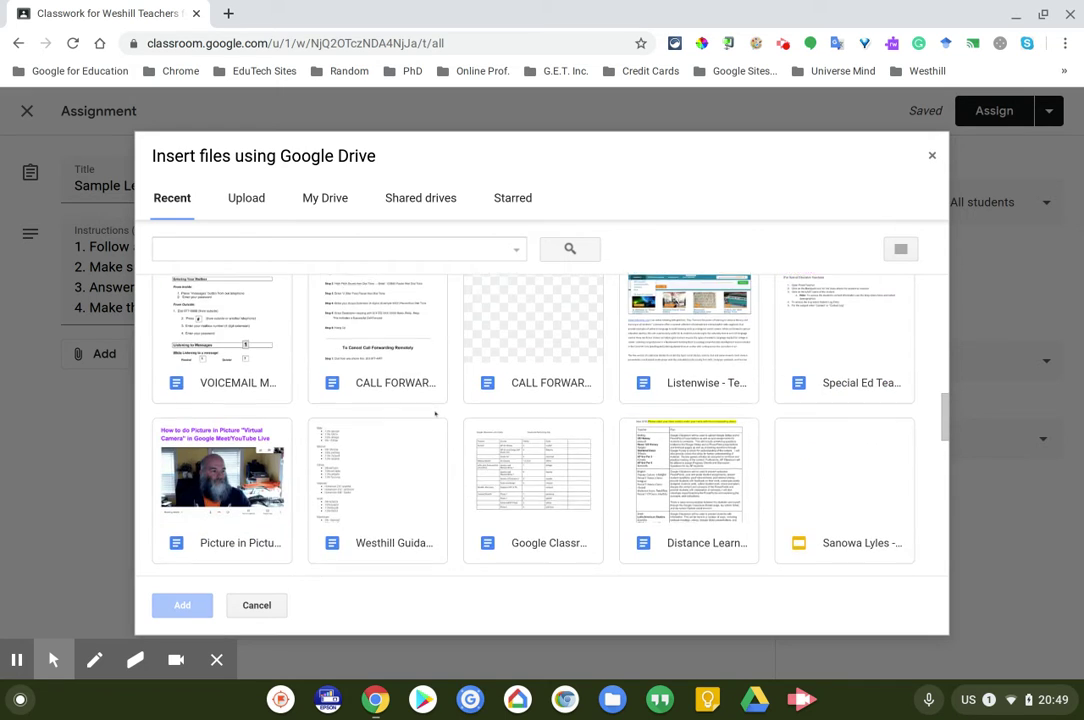
scroll(435, 413, up, 15)
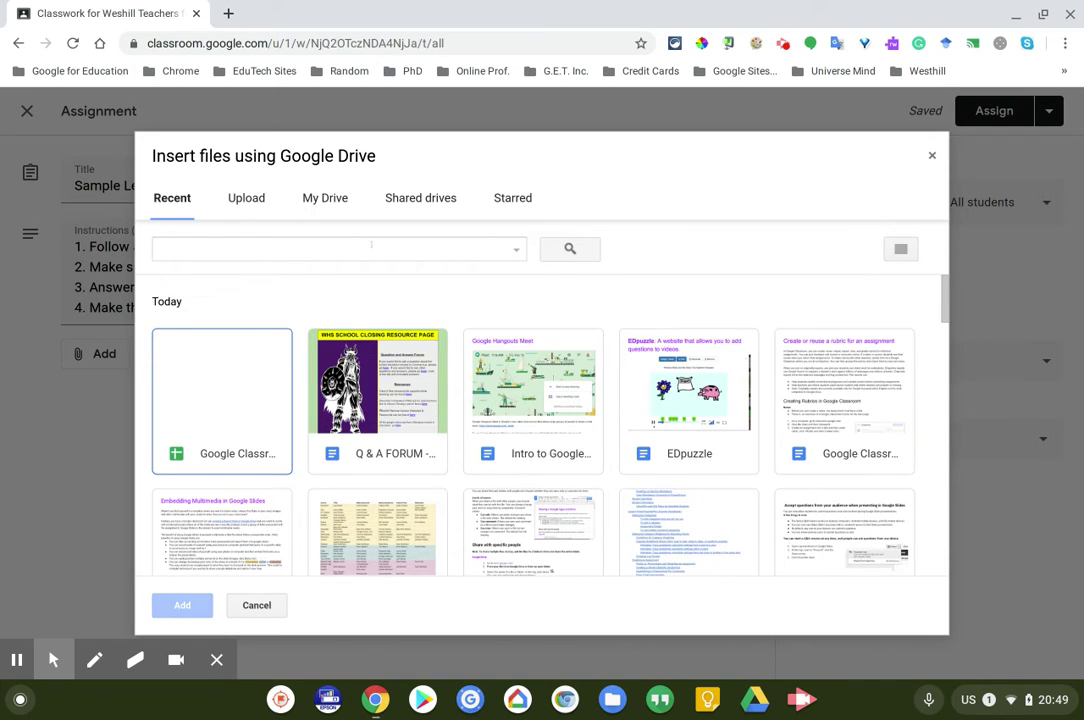
Look through the files in My Drive and select Writing Equations Unit 4 Test 2019.docx
click(326, 197)
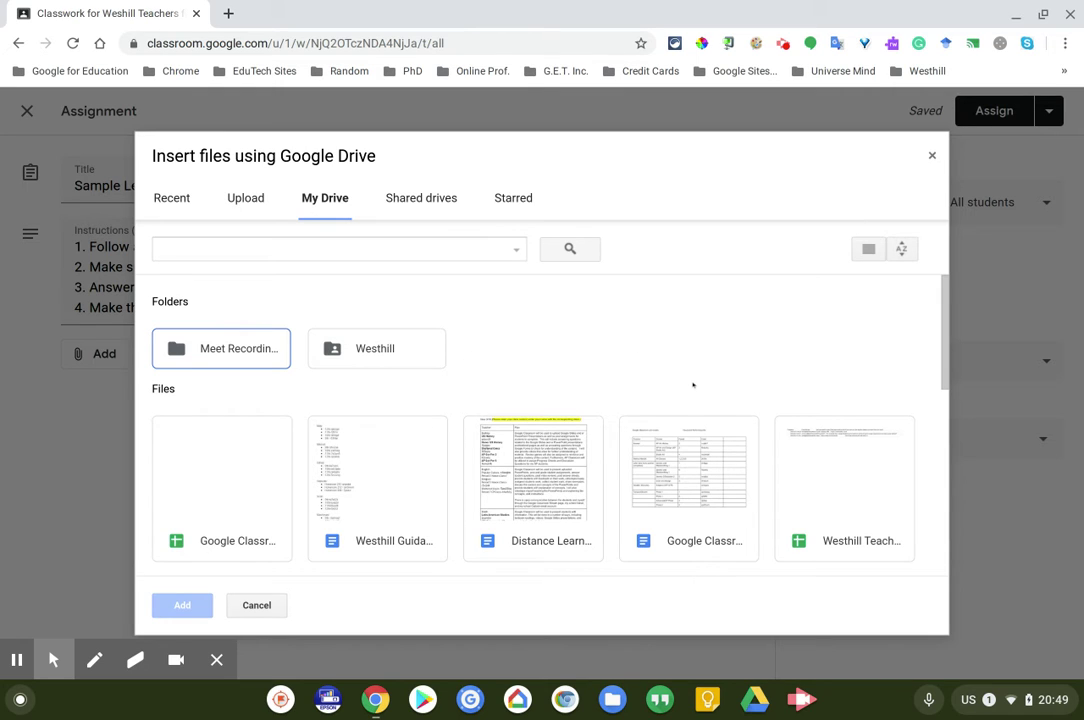
scroll(693, 384, down, 3)
scroll(693, 384, up, 3)
scroll(591, 426, down, 3)
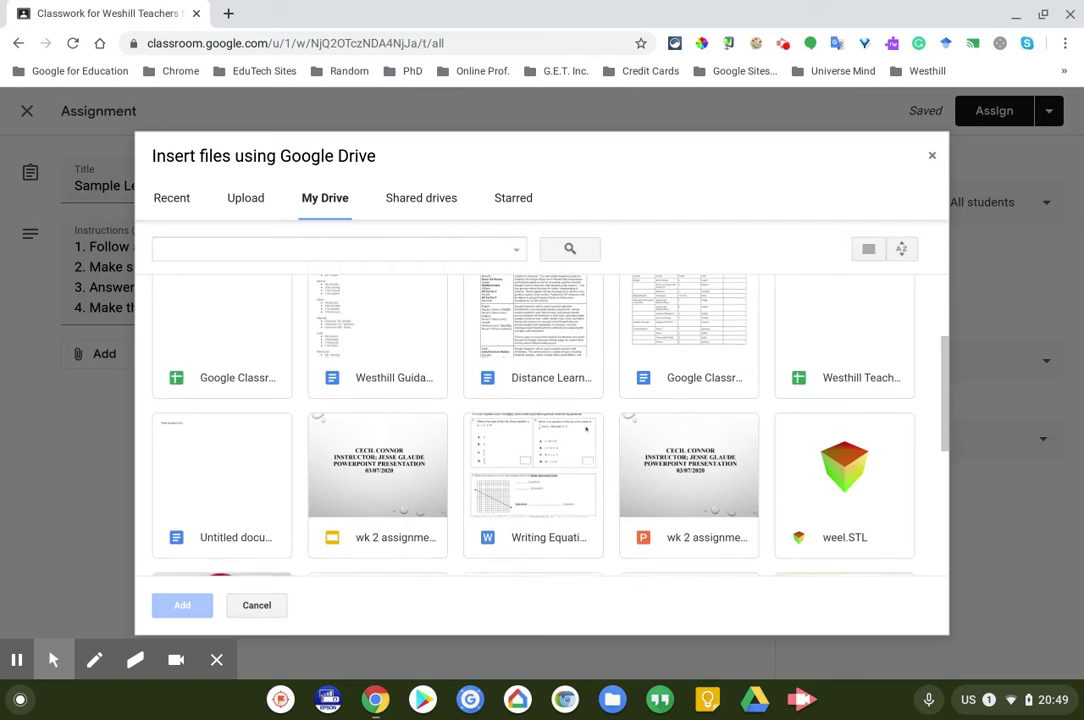
scroll(587, 428, down, 5)
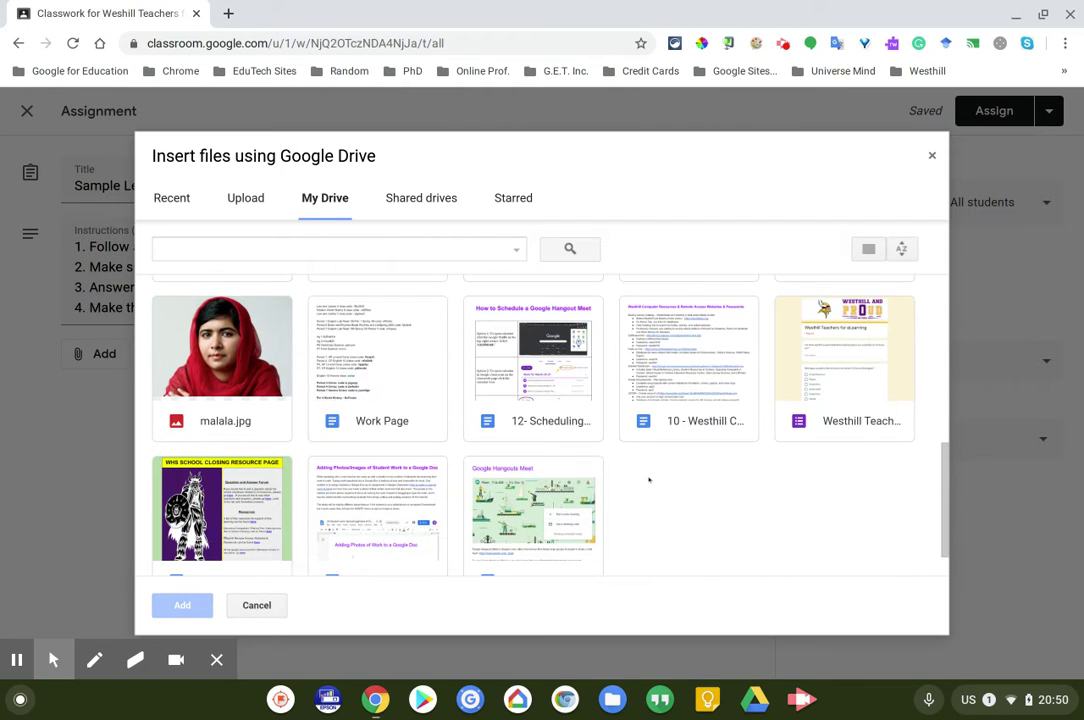
scroll(648, 481, down, 1)
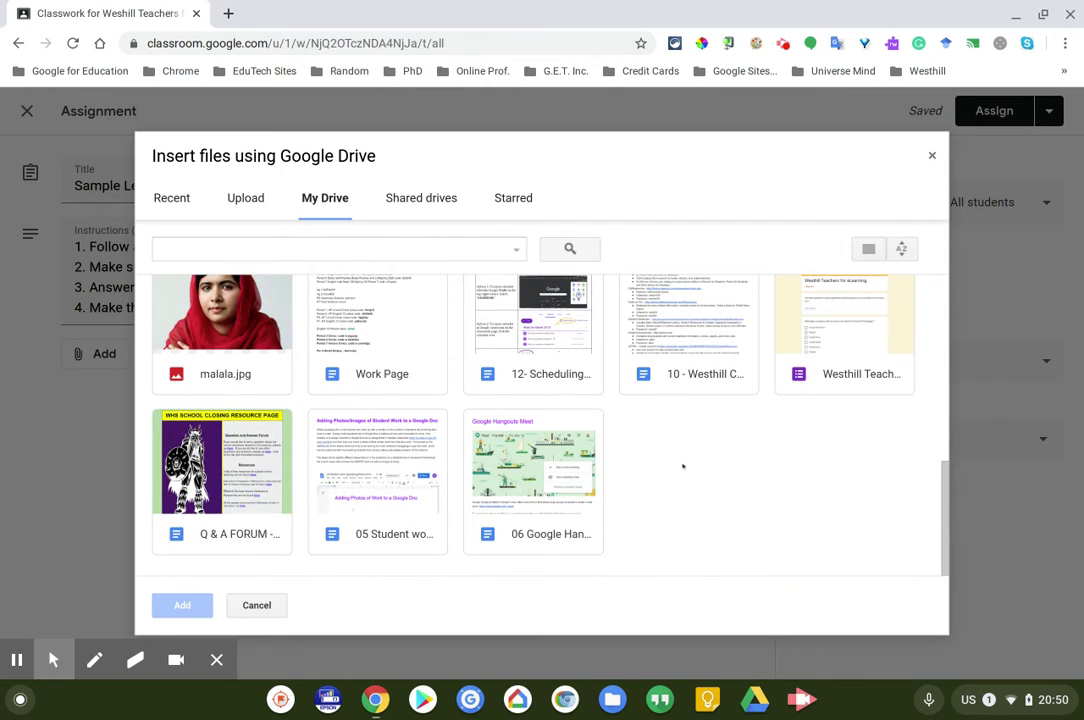
scroll(766, 482, up, 3)
scroll(766, 482, up, 5)
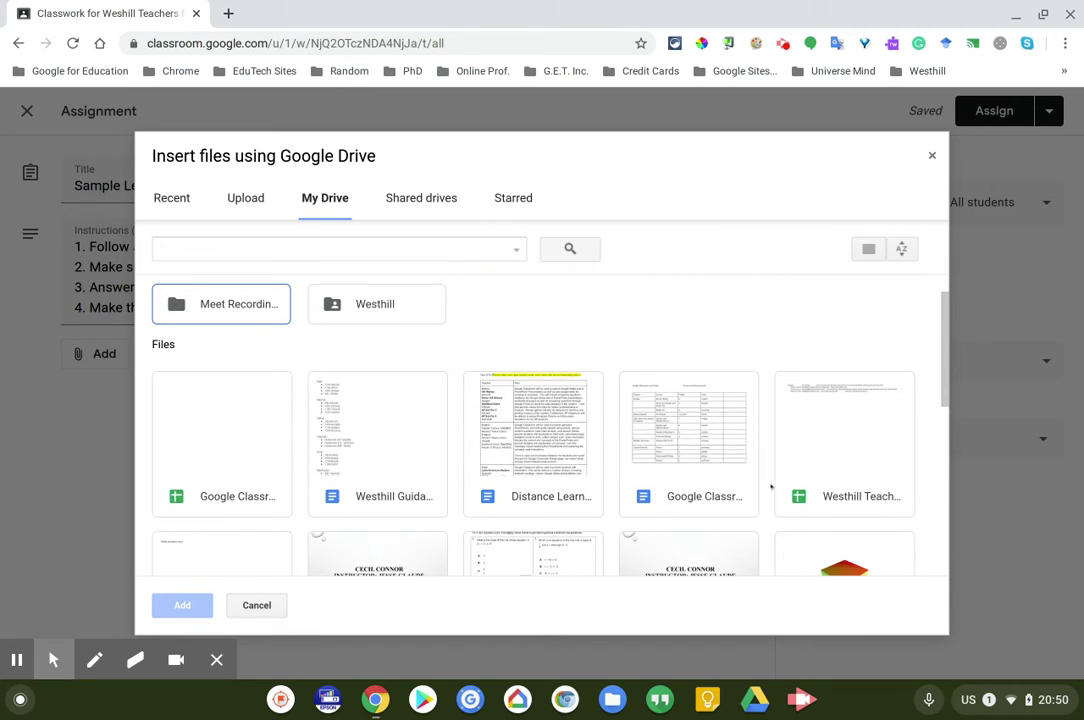
scroll(560, 488, down, 3)
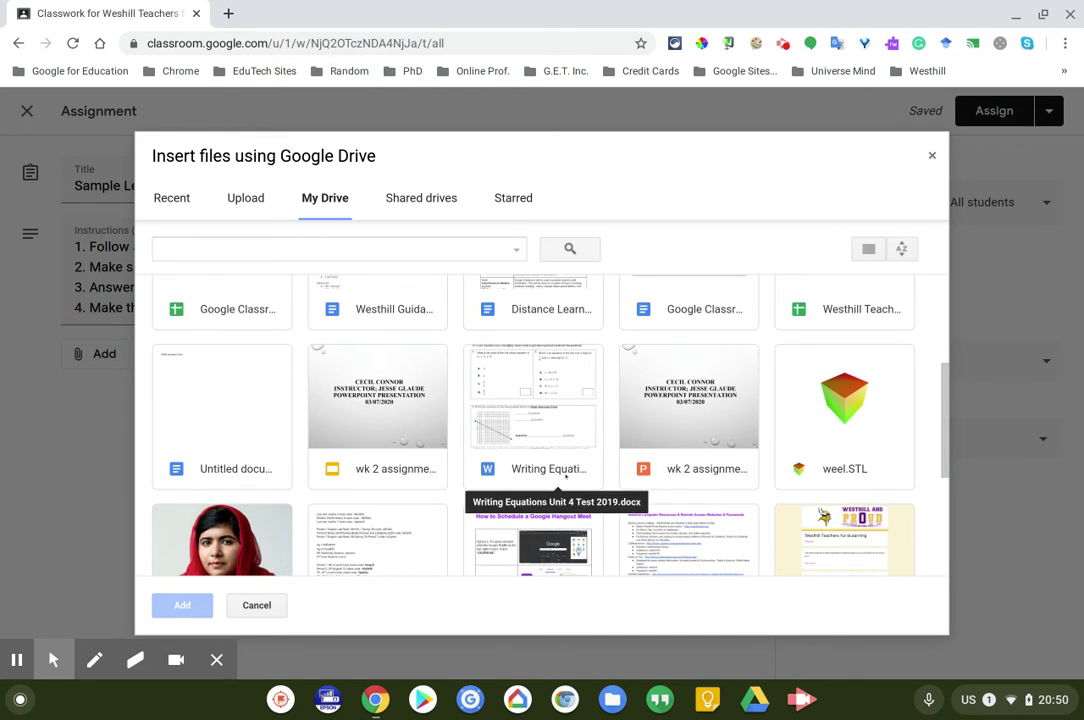
click(566, 477)
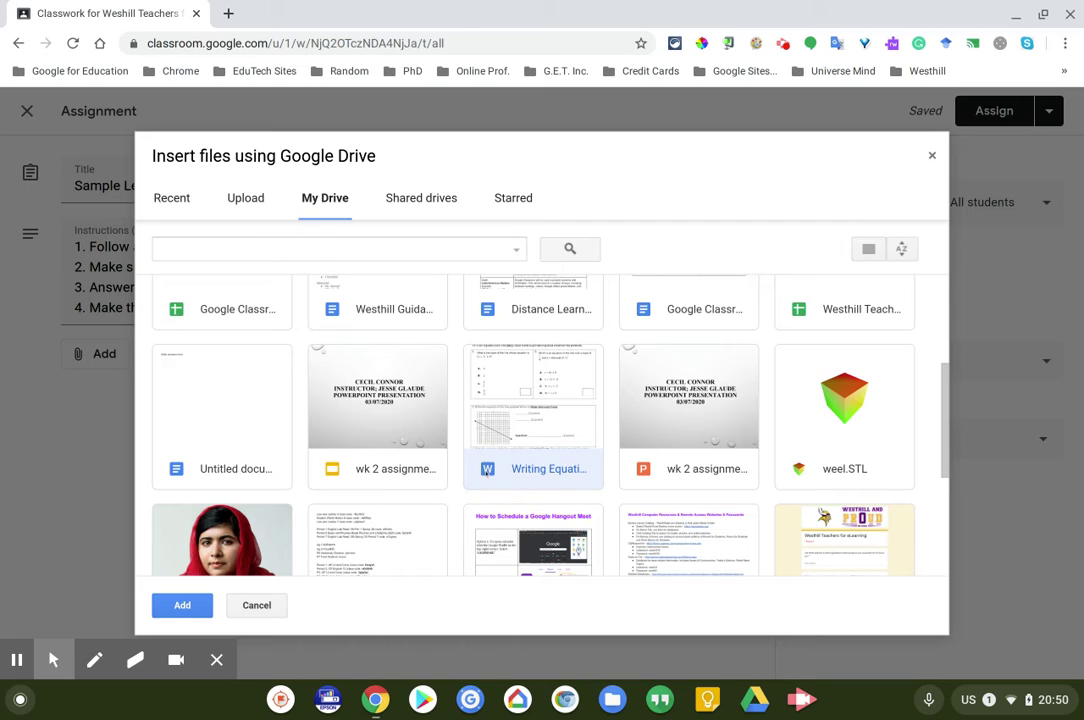
scroll(459, 399, up, 3)
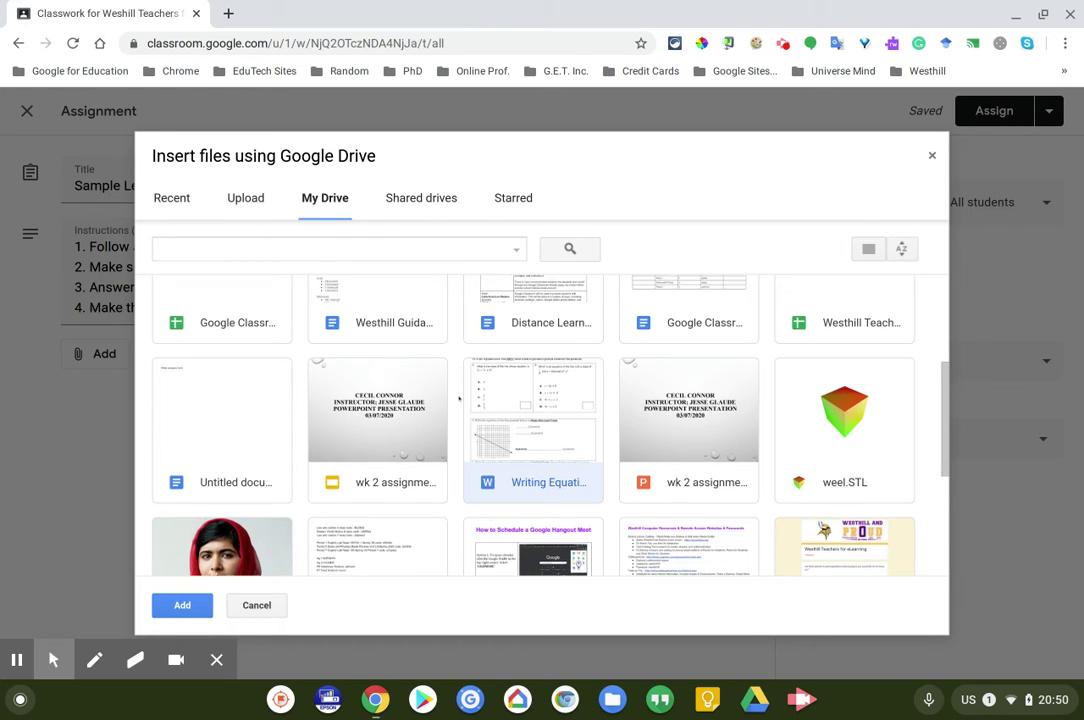
scroll(459, 399, up, 2)
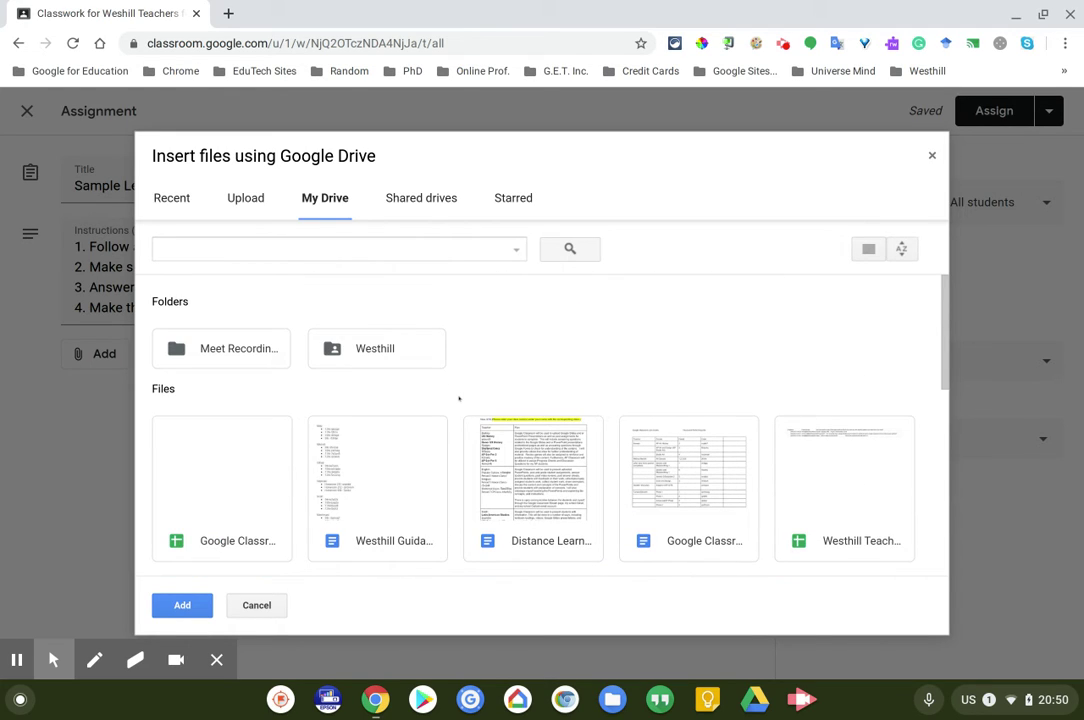
Attach the Westhill Weekly Assignment Tracker from the Westhill folder in My Drive to the assignment
double_click(380, 350)
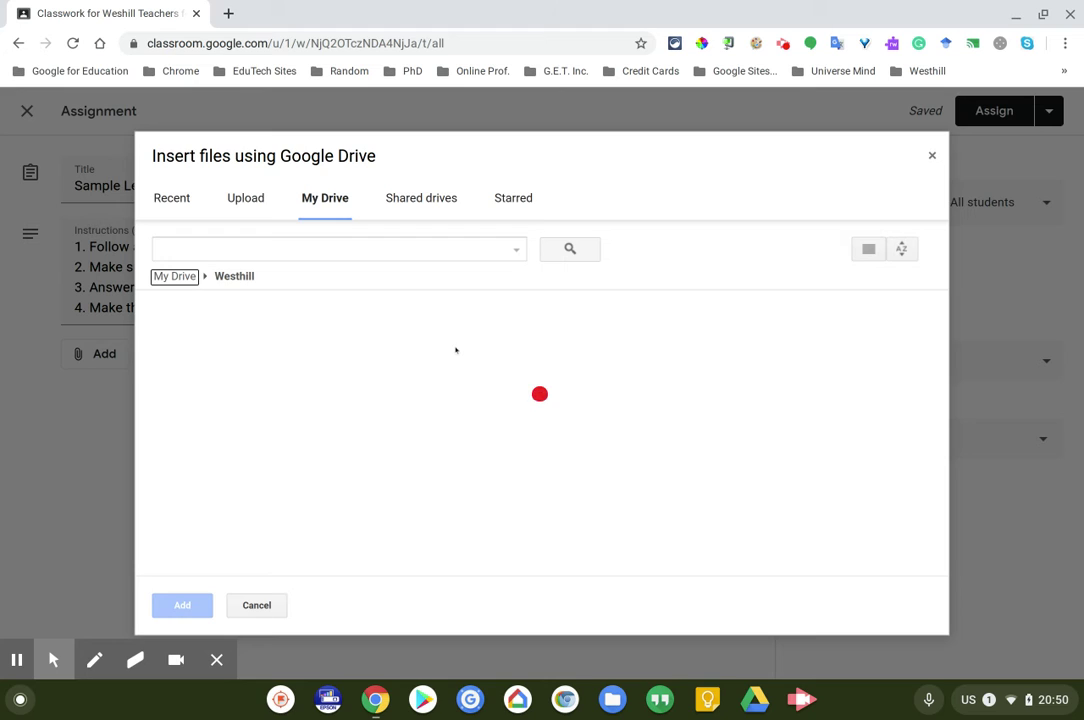
scroll(479, 437, down, 5)
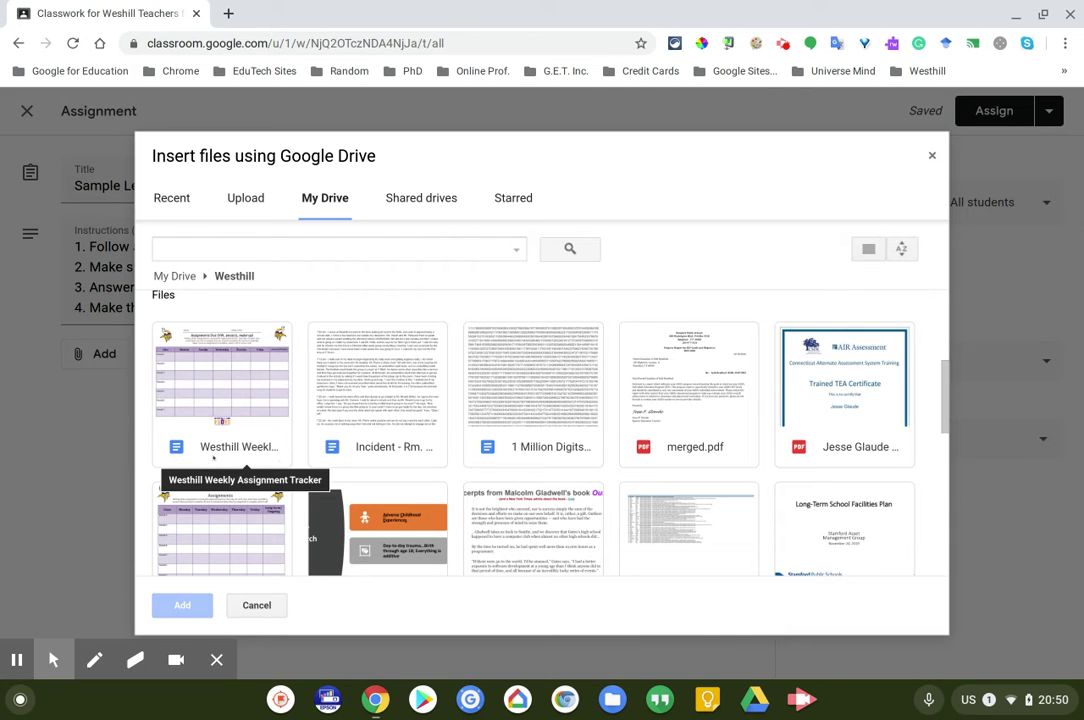
click(213, 458)
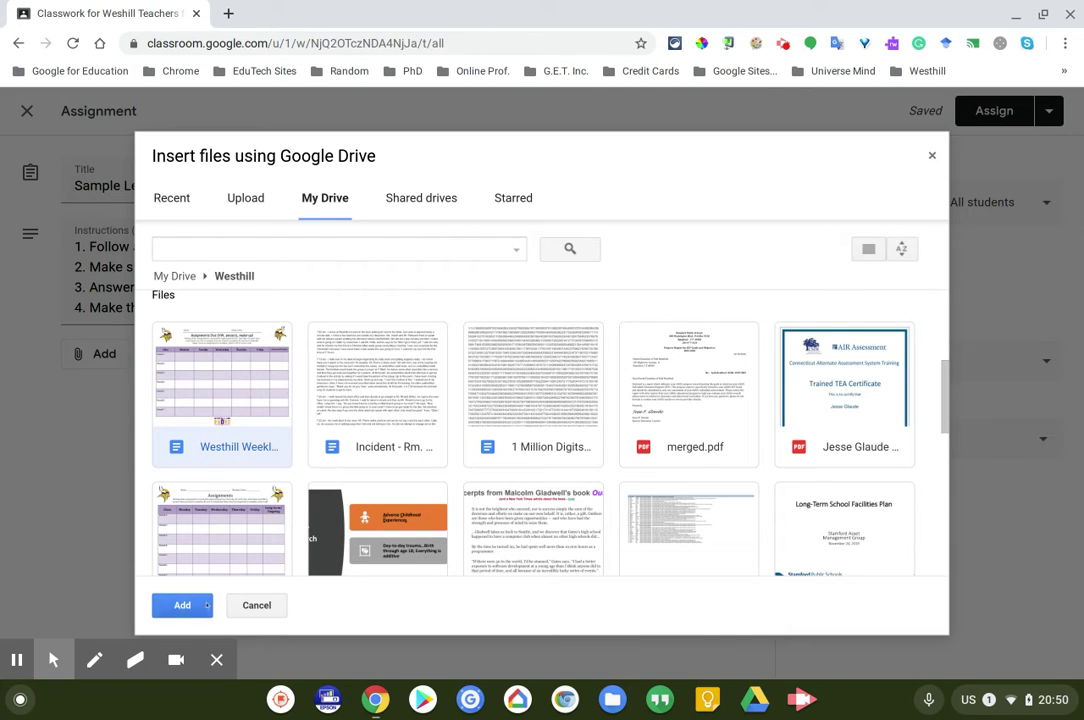
click(190, 605)
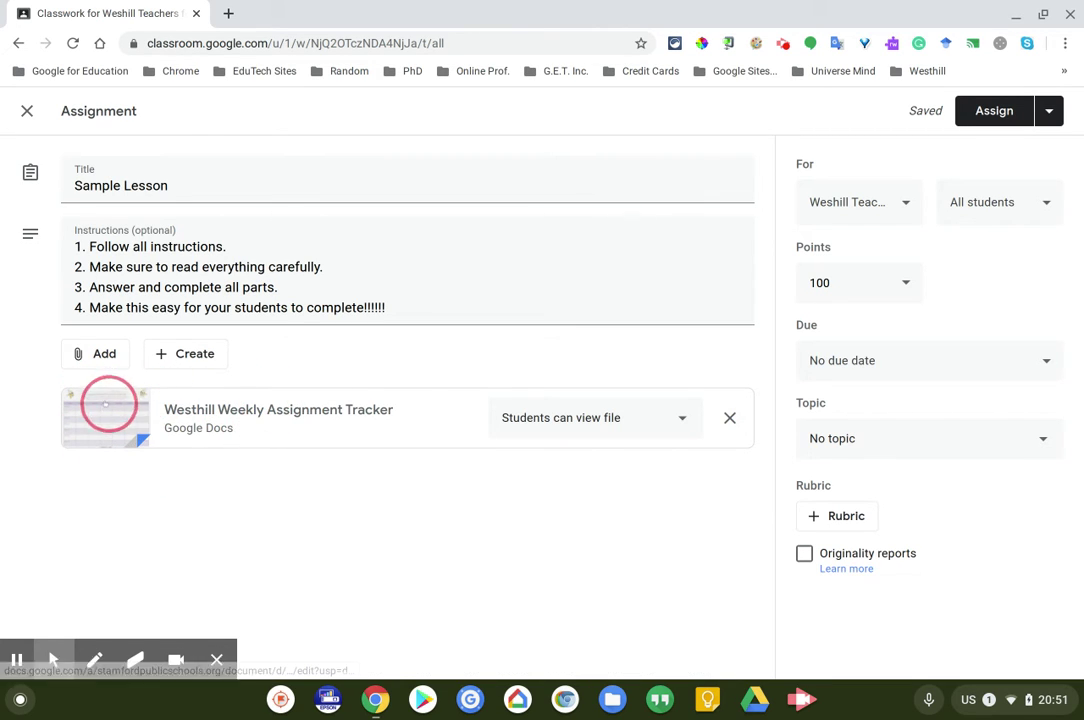
Set the Westhill Weekly Assignment Tracker attachment to "Make a copy for each student"
drag(213, 401, 165, 467)
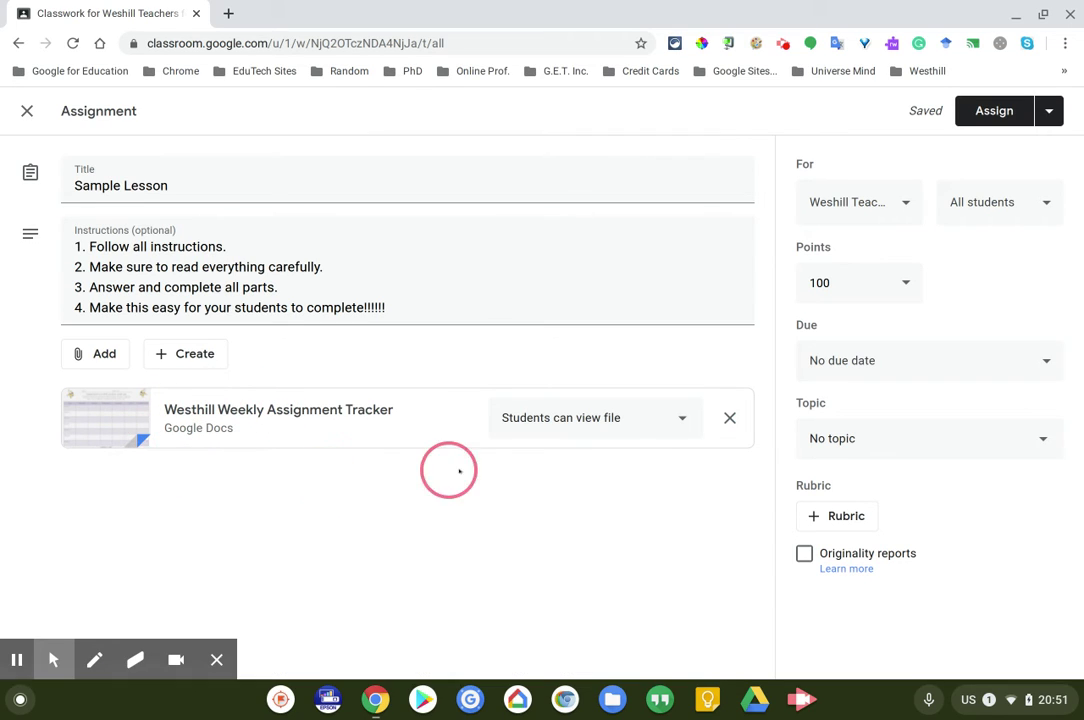
click(525, 422)
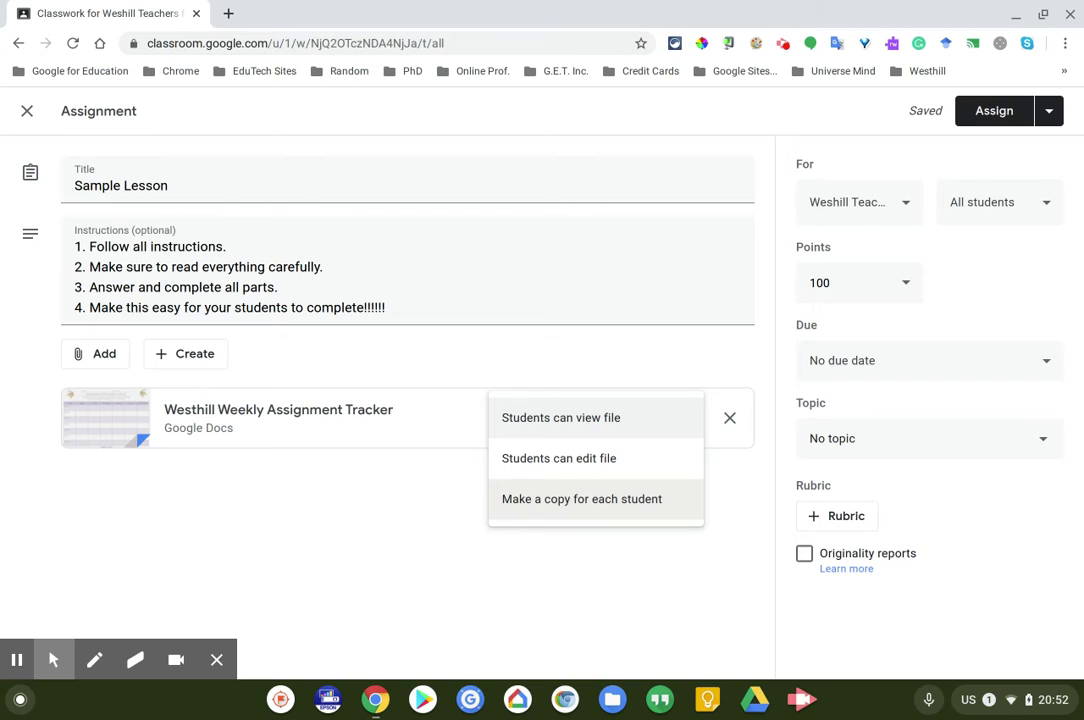
click(574, 505)
click(561, 503)
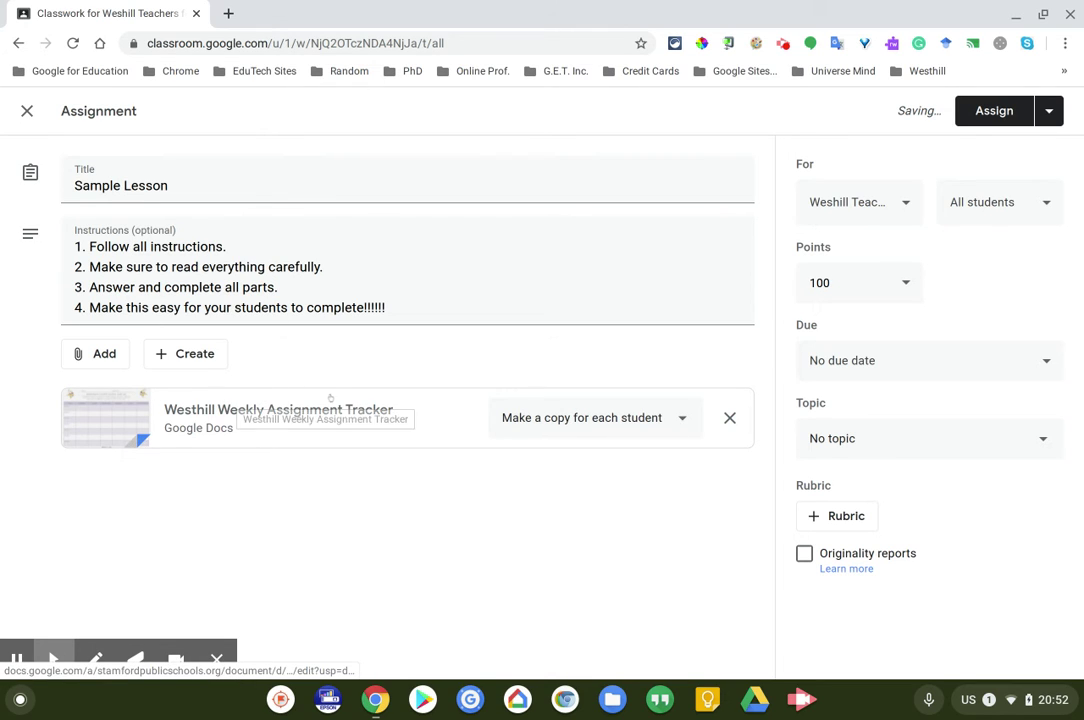
click(188, 390)
drag(63, 421, 447, 440)
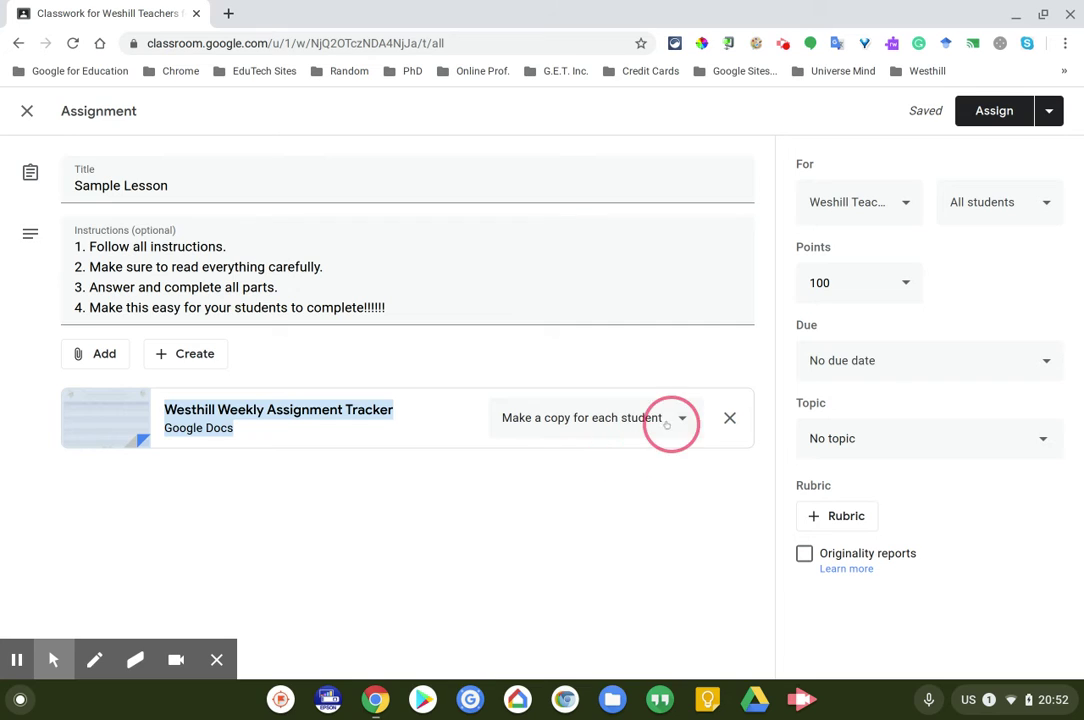
drag(335, 378, 194, 511)
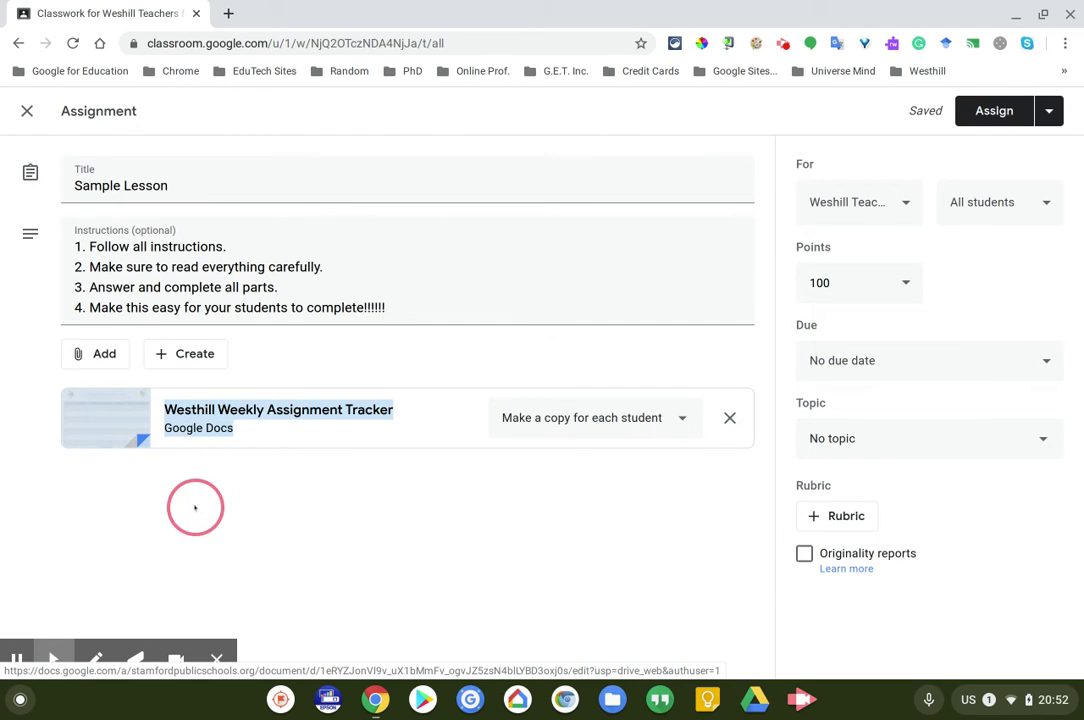
click(176, 390)
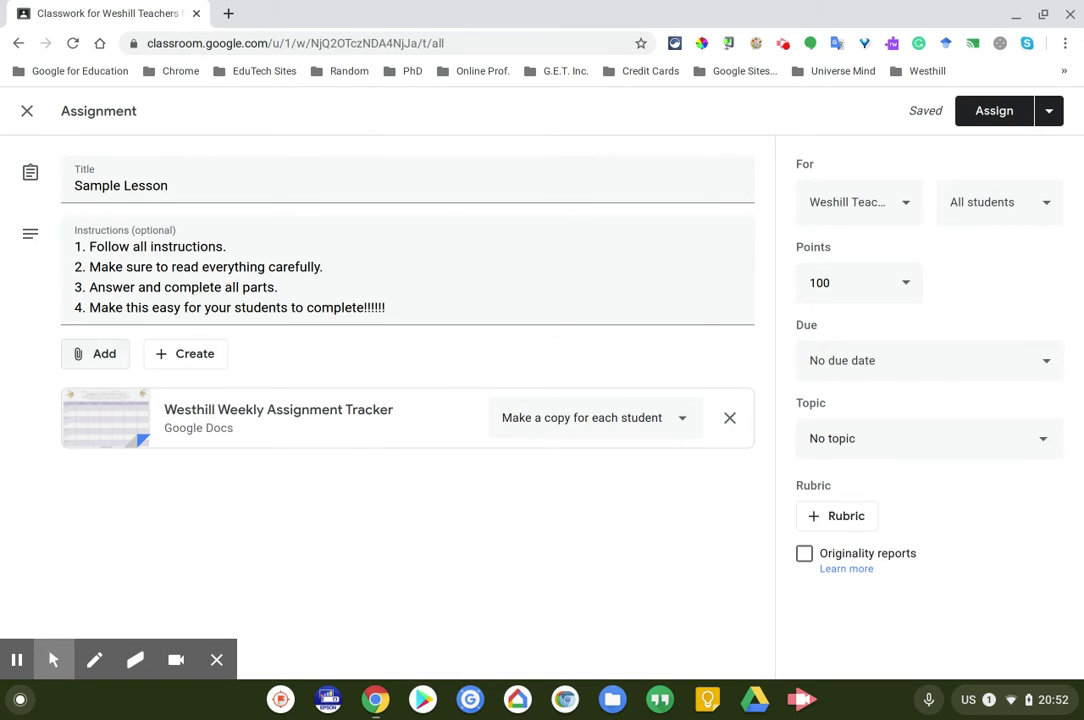
Attach the "wk 2 assignment" Google Slides file from My Drive and set it to "Make a copy for each student"
click(80, 354)
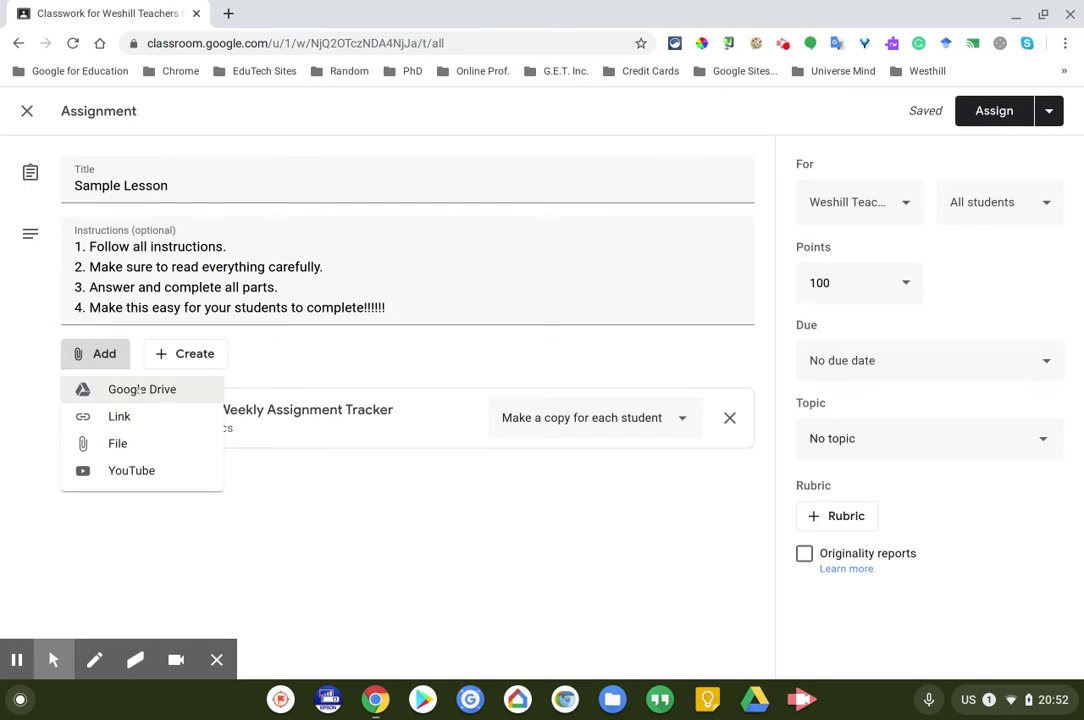
click(141, 389)
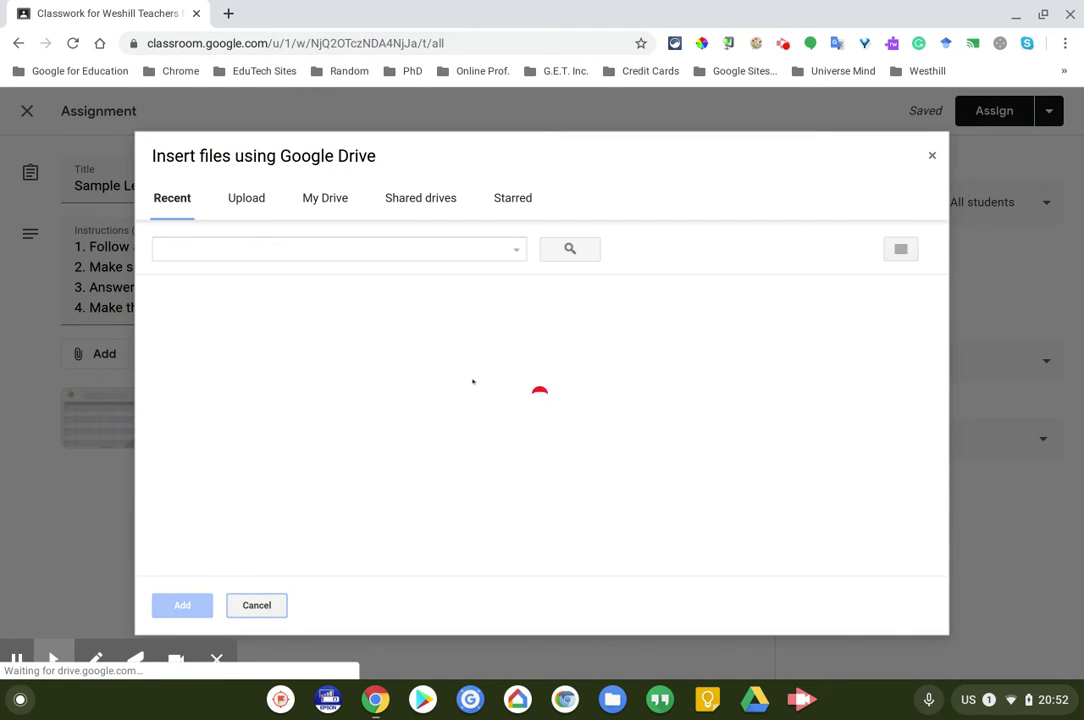
click(330, 204)
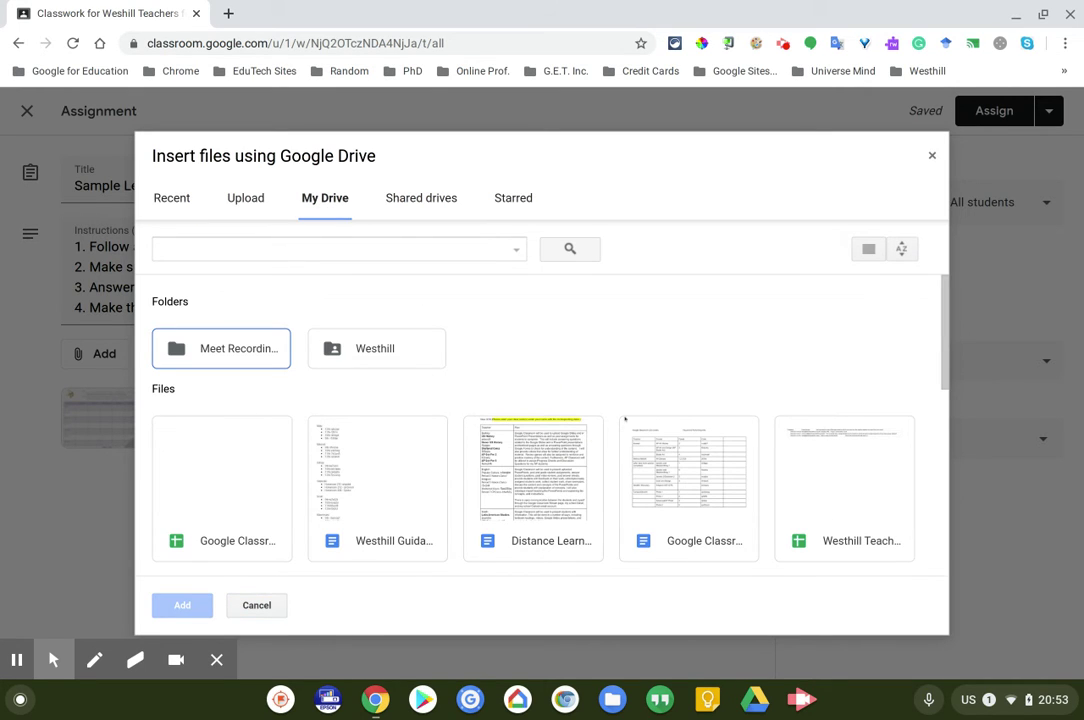
scroll(503, 376, down, 10)
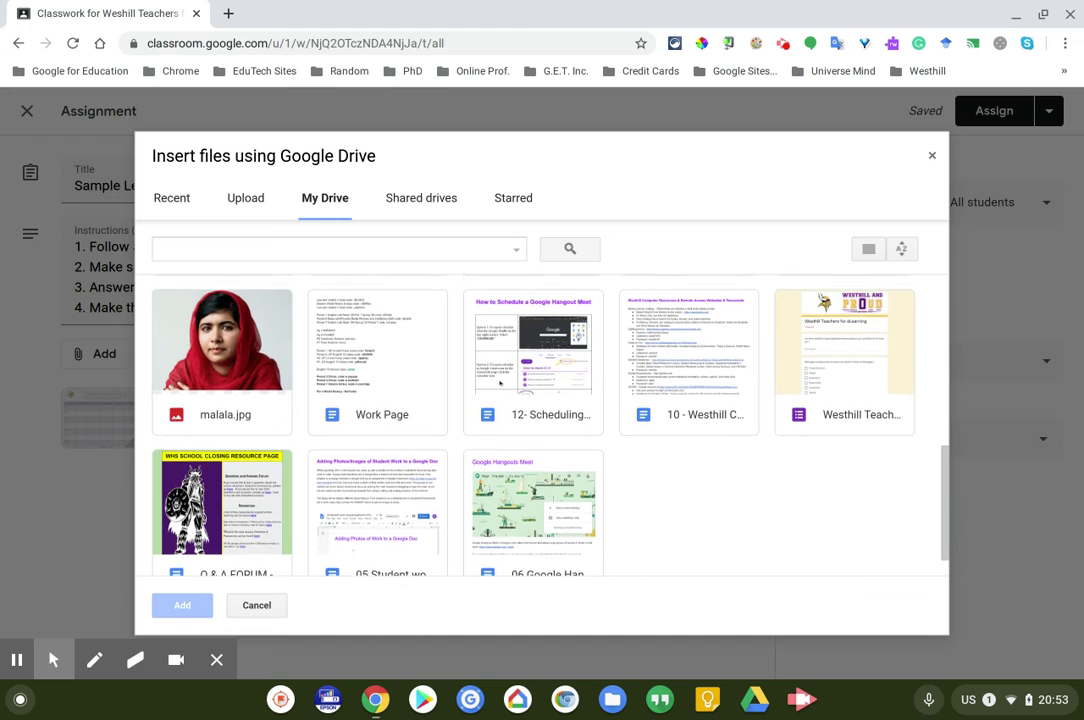
scroll(500, 383, up, 5)
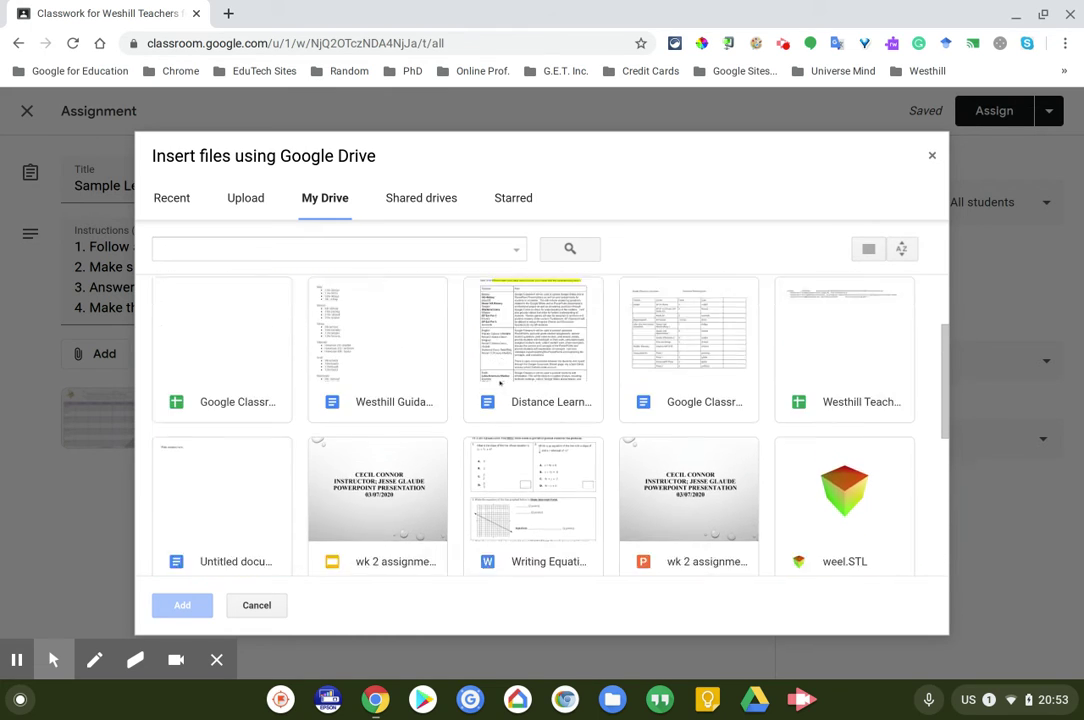
scroll(500, 383, up, 3)
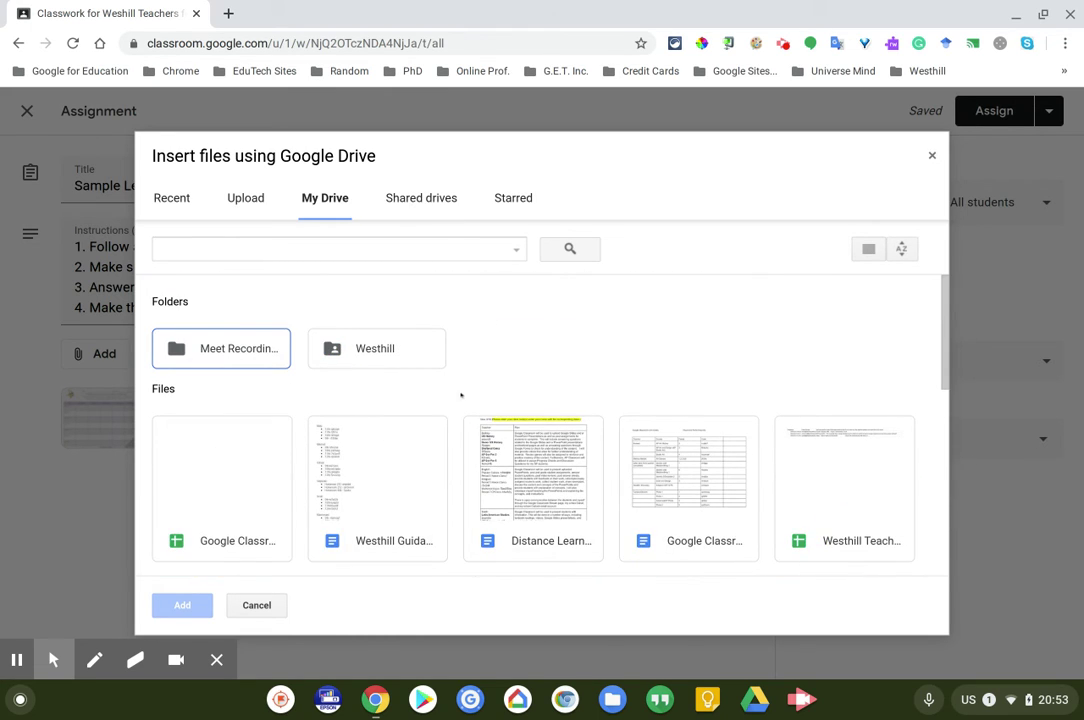
scroll(366, 362, down, 5)
click(409, 372)
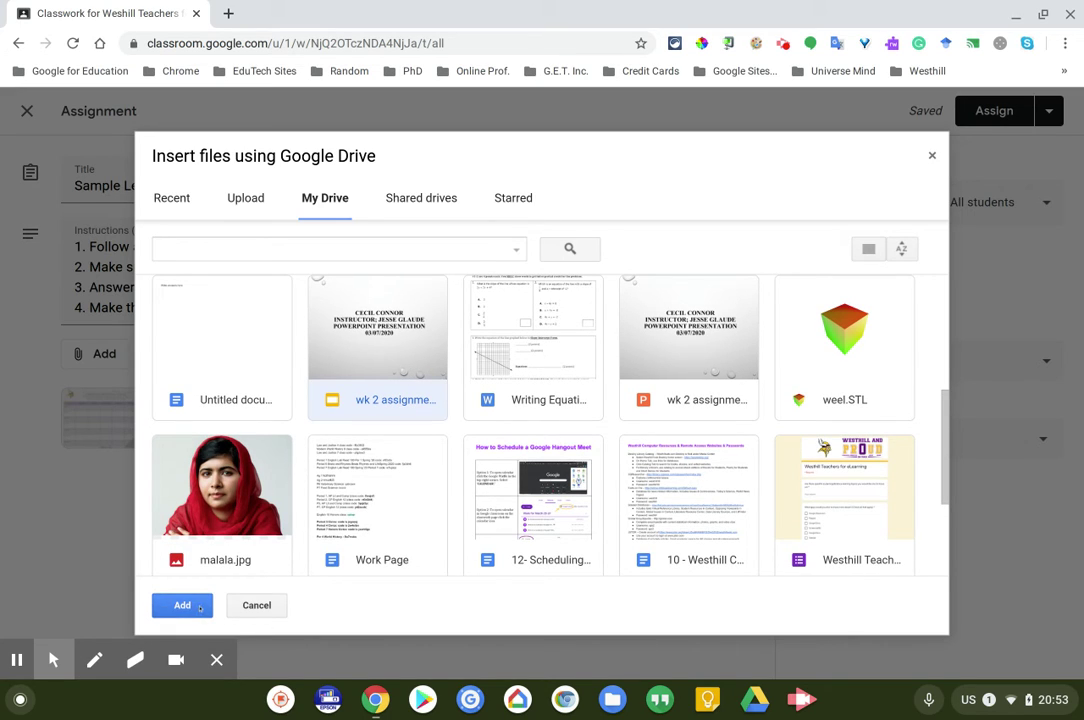
click(200, 608)
mouse_move(183, 608)
click(100, 619)
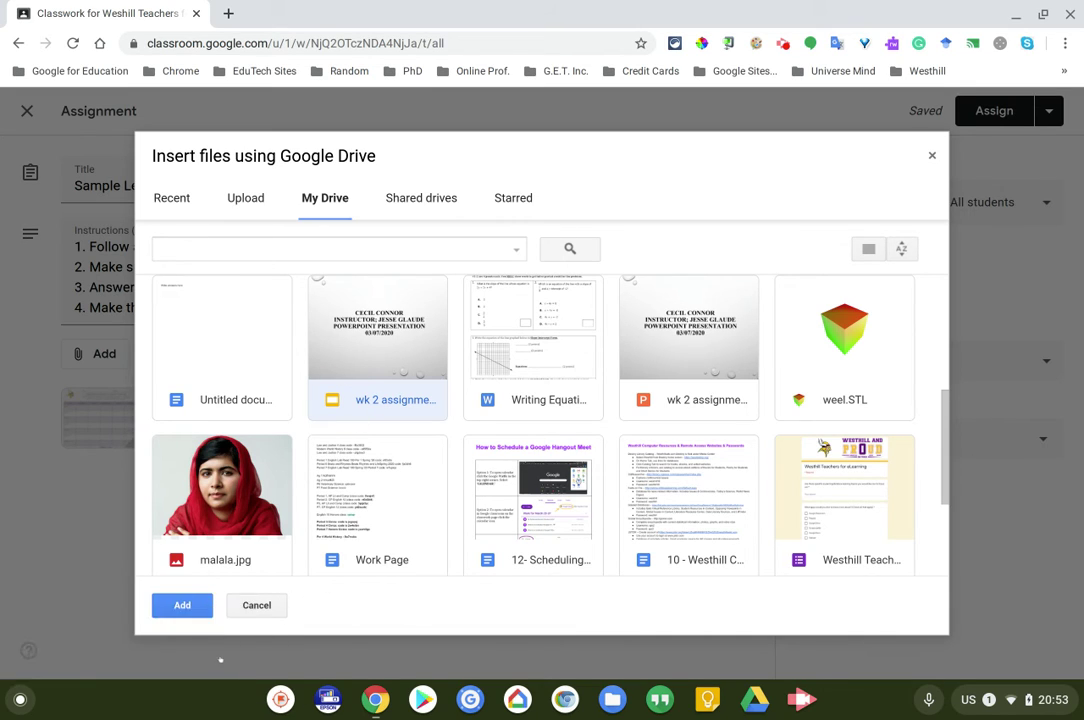
click(183, 606)
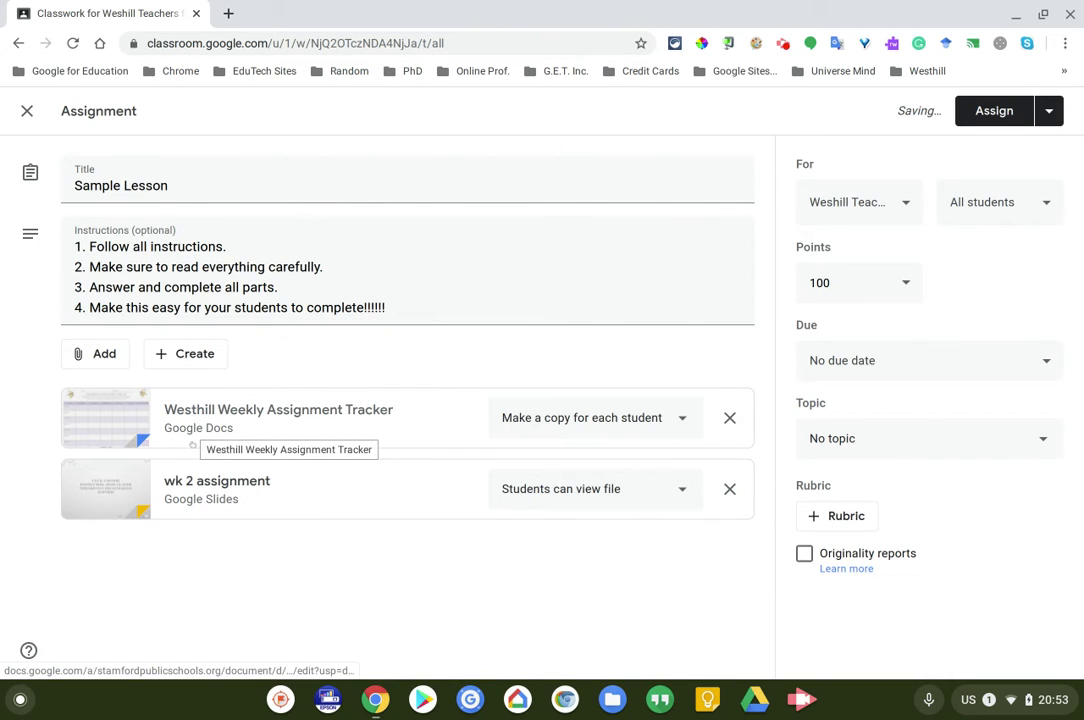
click(527, 489)
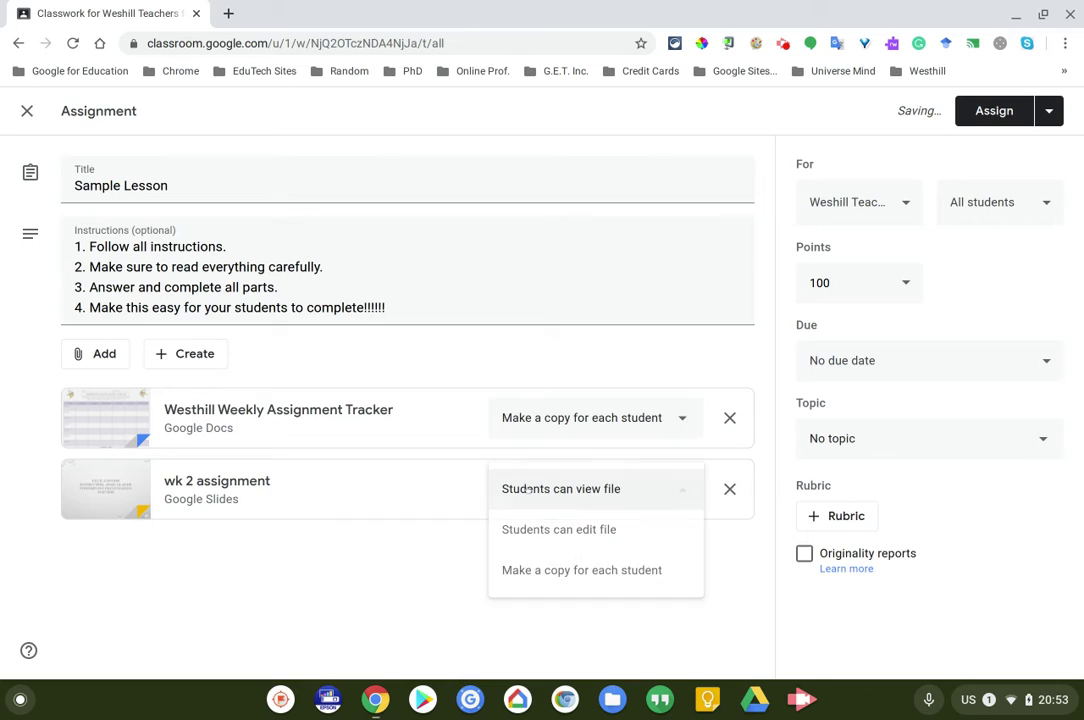
click(560, 572)
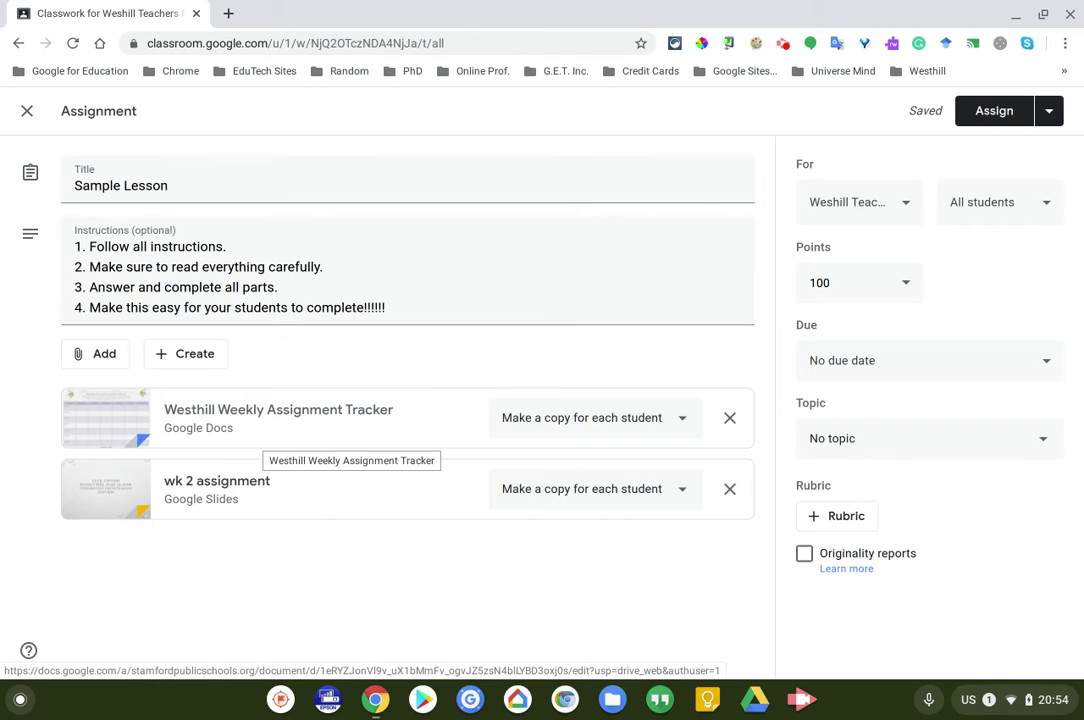
Start adding a YouTube video to the assignment and open youtube.com in a new browser tab
click(84, 352)
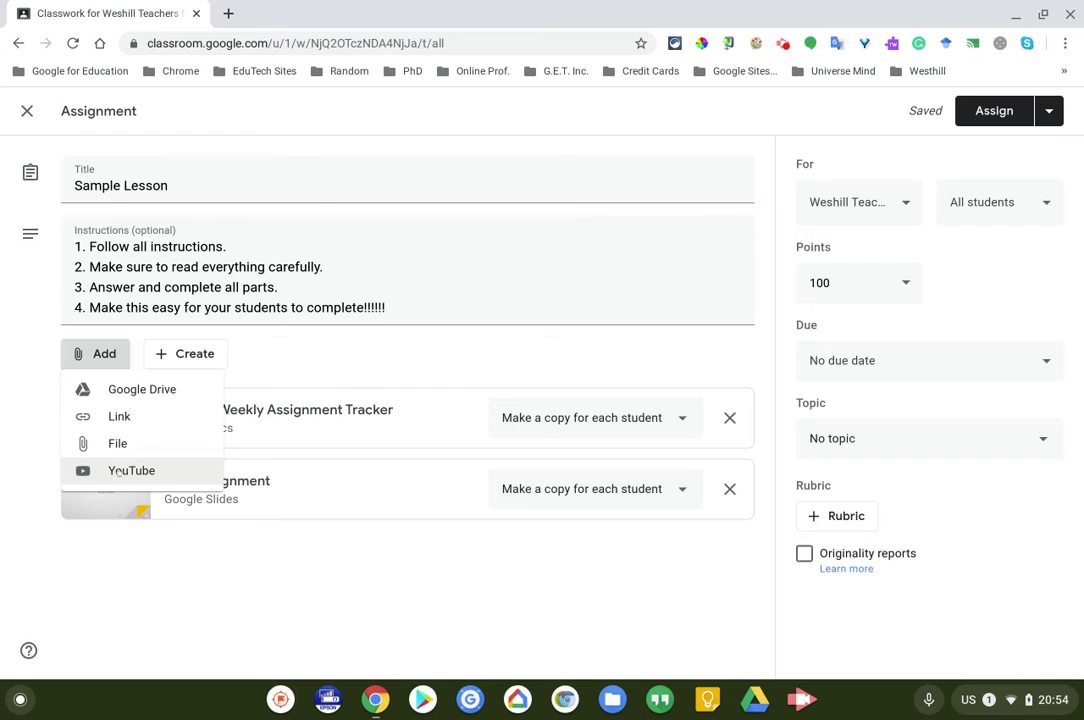
click(118, 471)
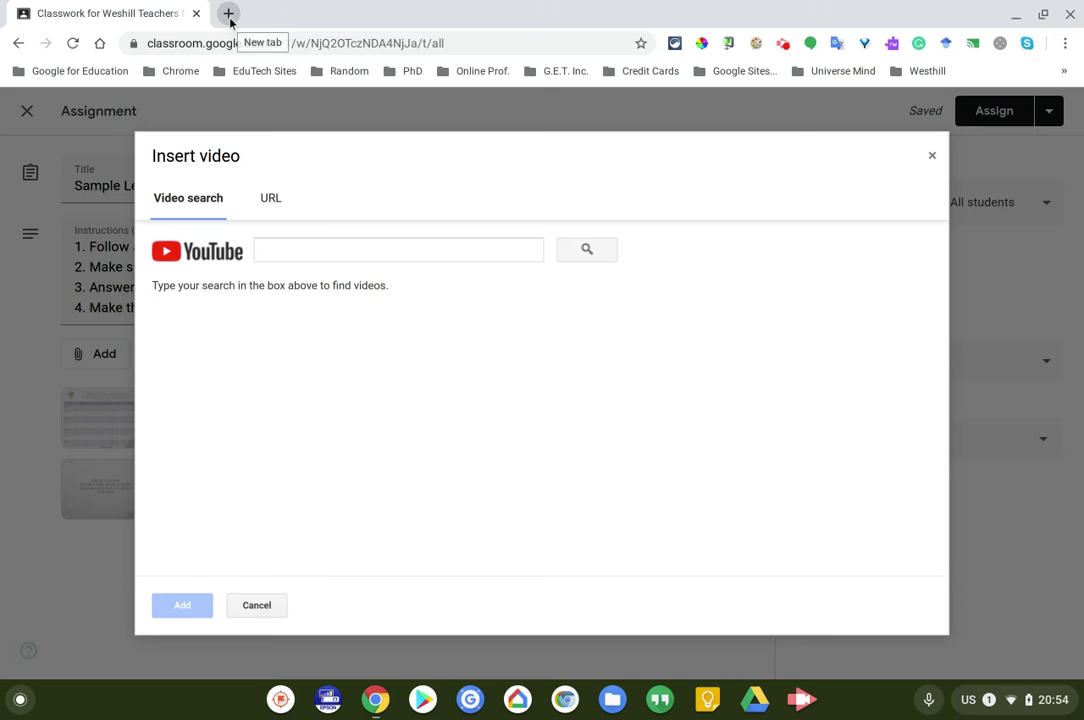
click(229, 14)
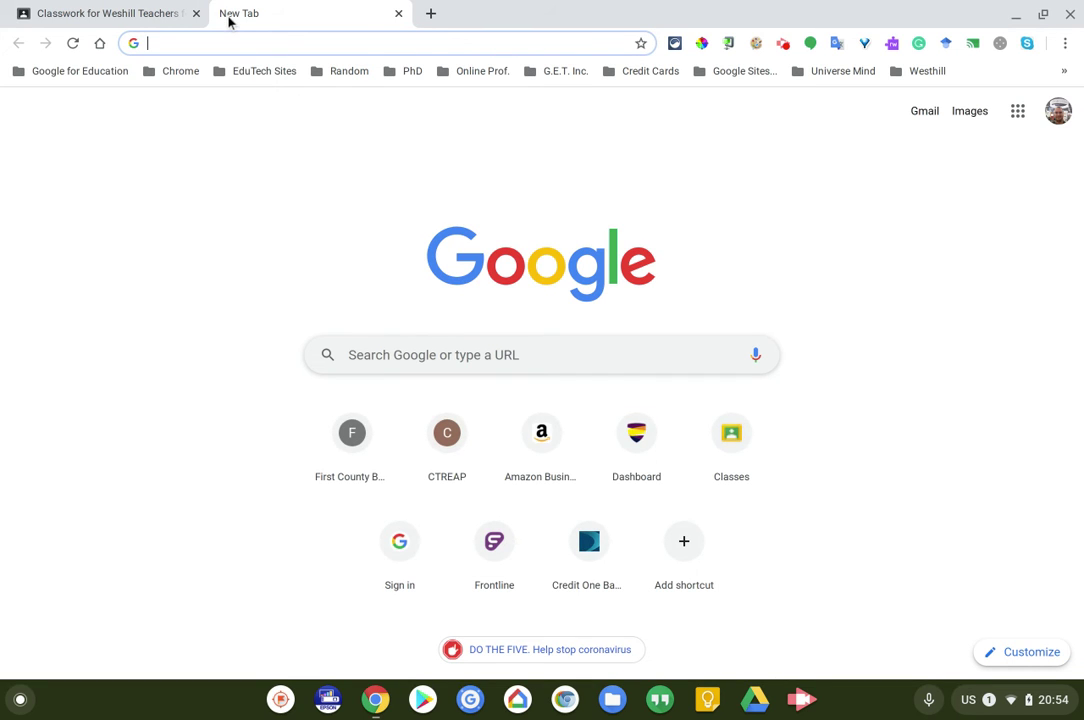
text(you)
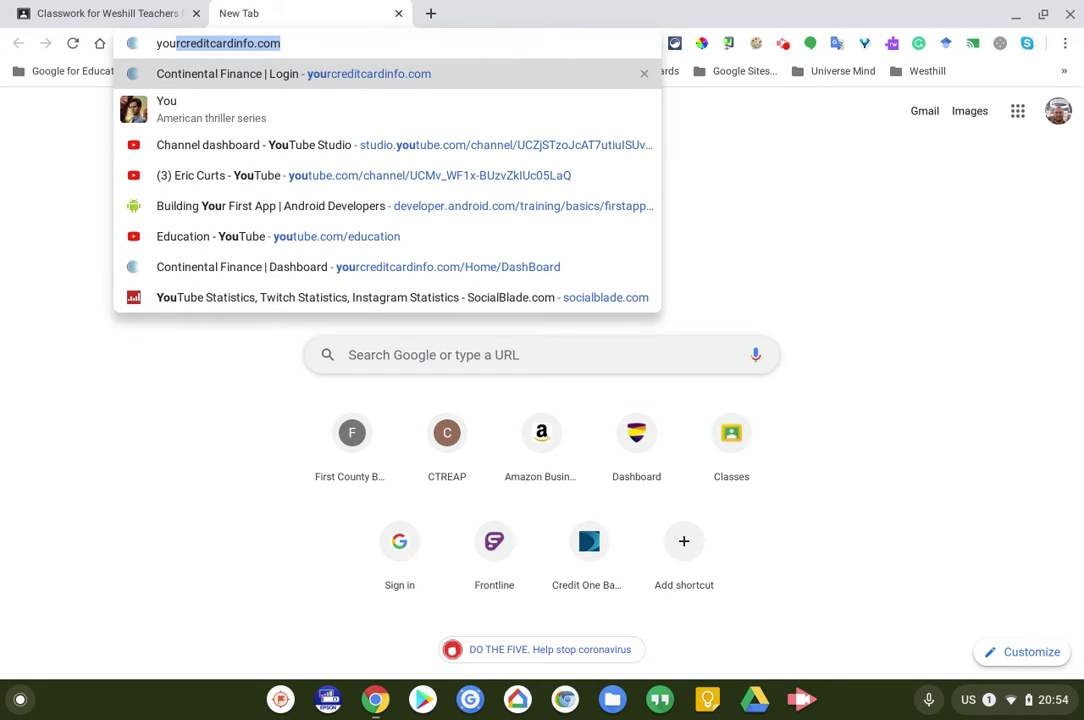
text(tube)
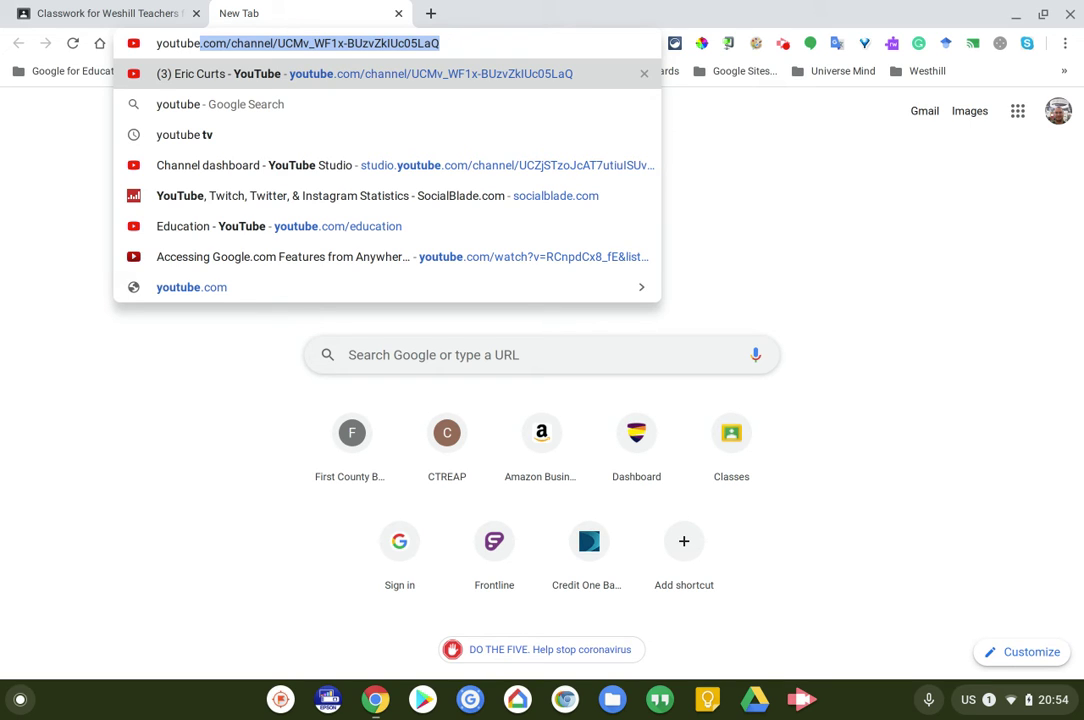
text(.com)
key(Return)
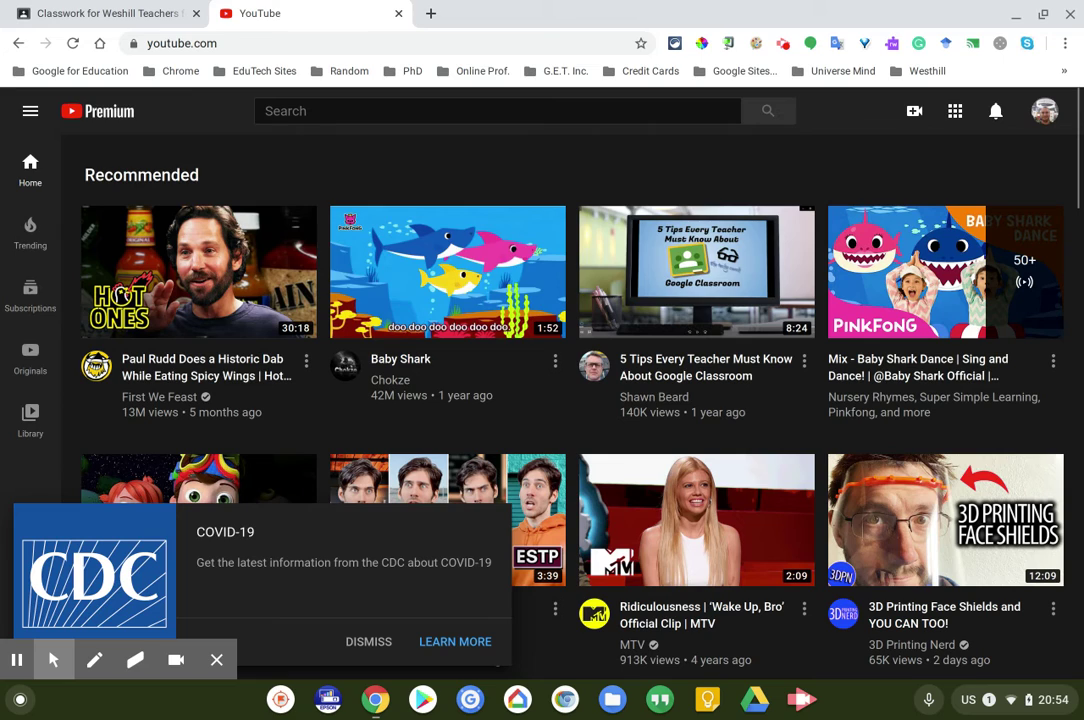
Search YouTube for "crash course"
click(540, 112)
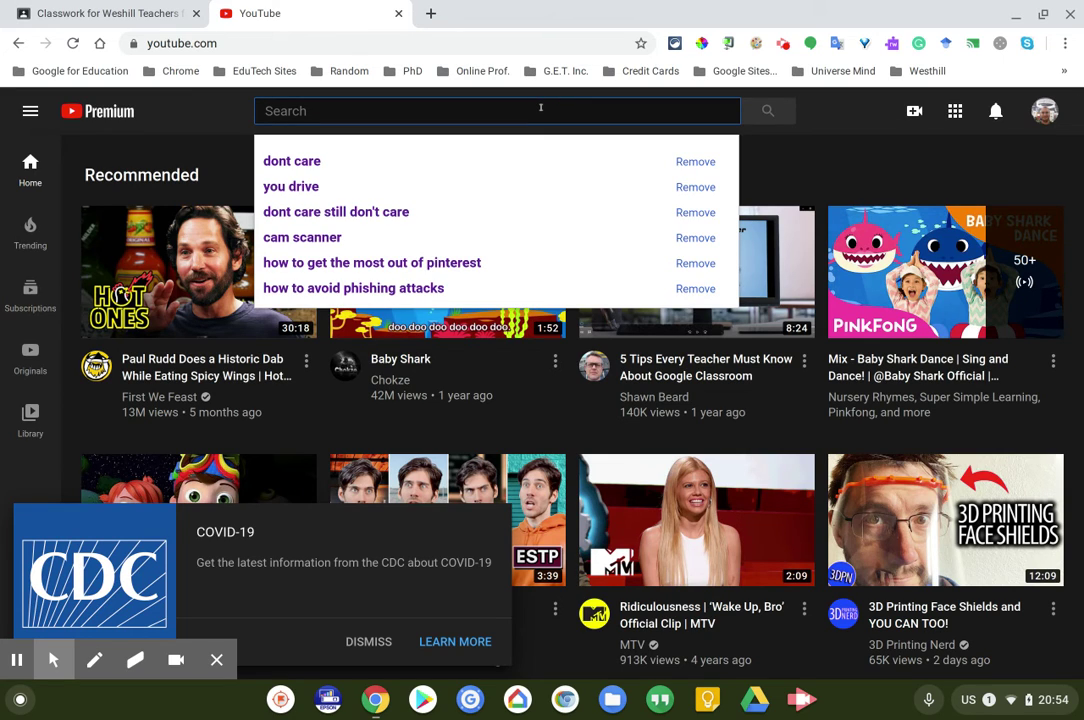
text(crash)
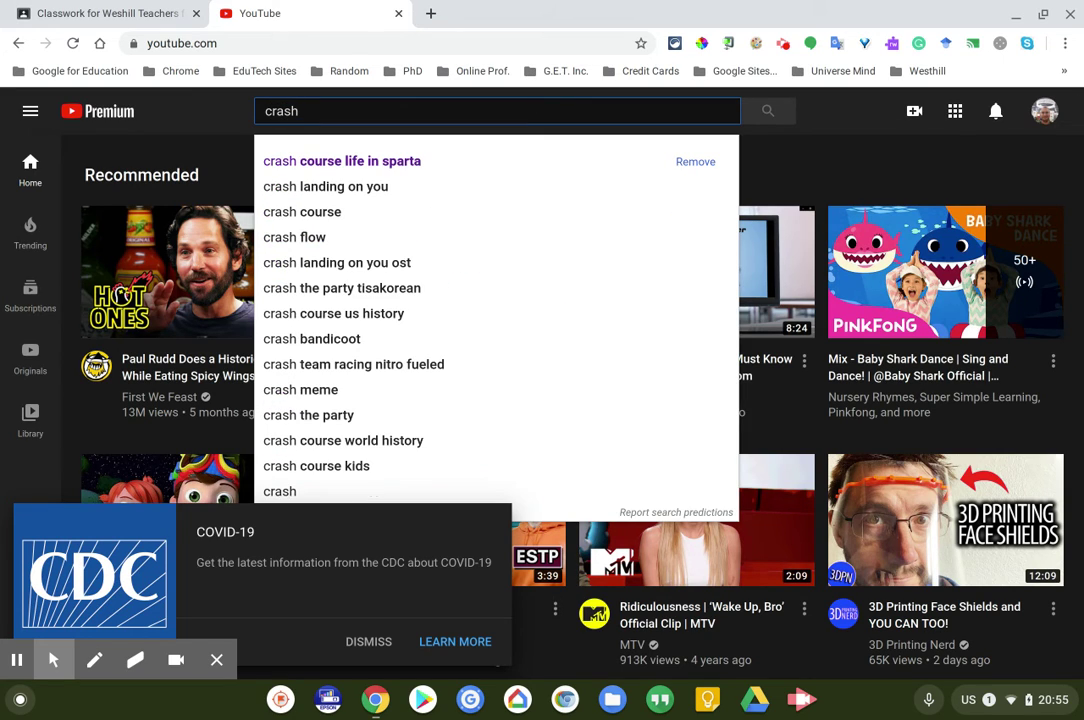
key(Down)
key(Down)
key(Down)
key(Down)
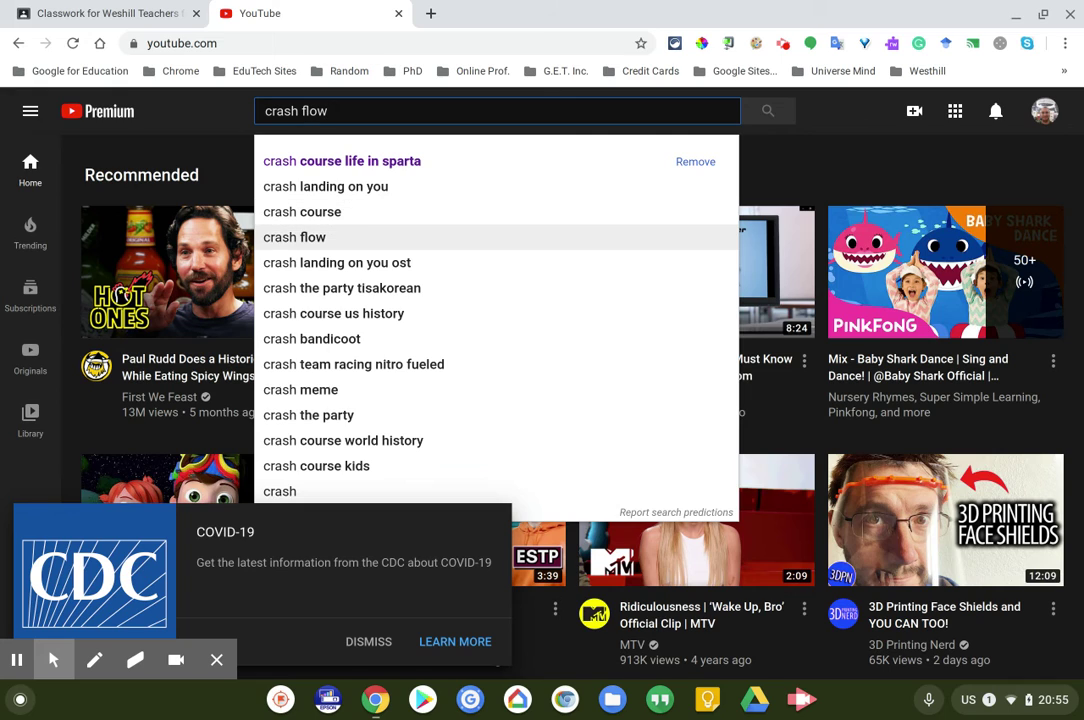
key(Up)
key(Return)
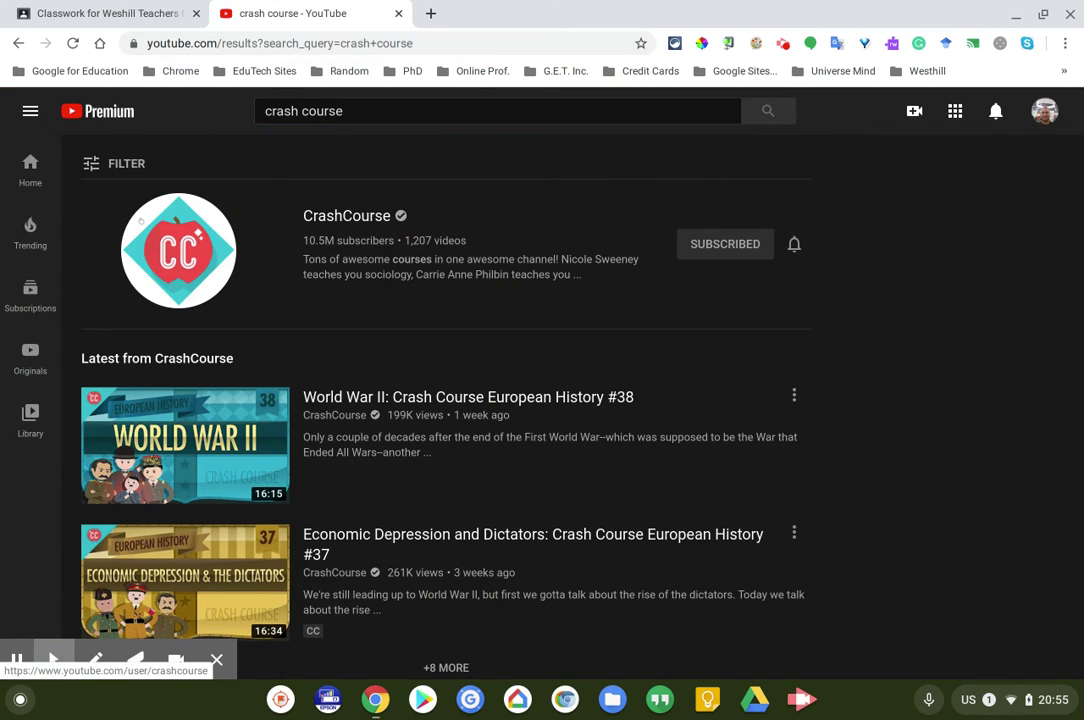
Open the video "World War II: Crash Course European History #38", pause it and rewind it to the start
scroll(478, 398, down, 1)
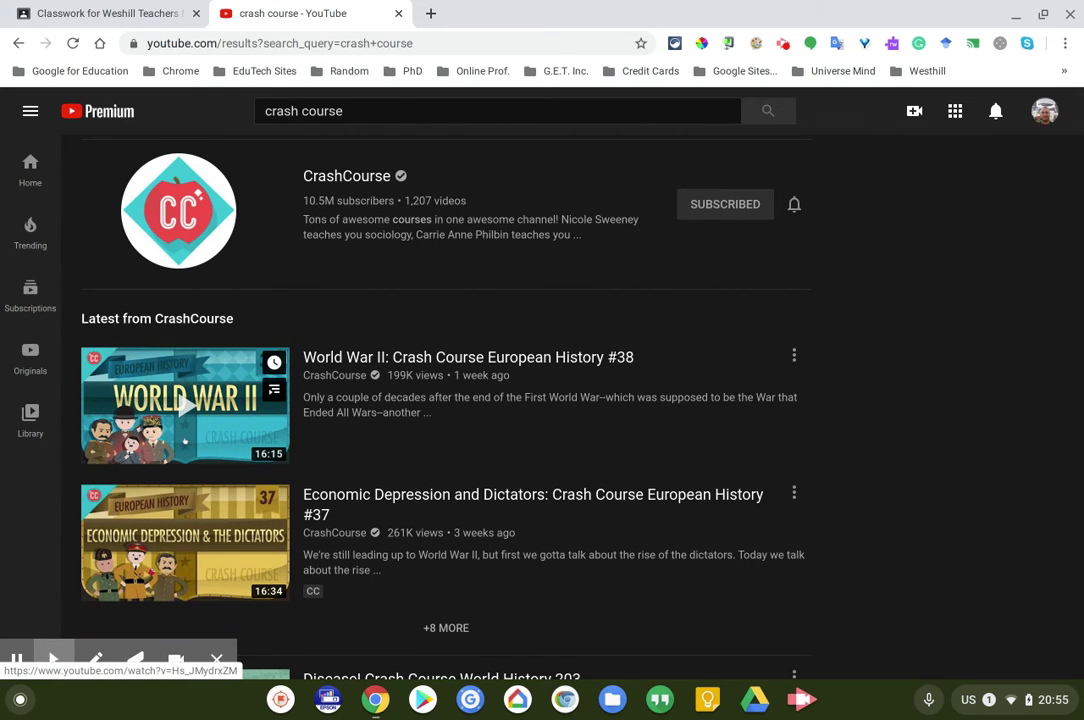
click(383, 358)
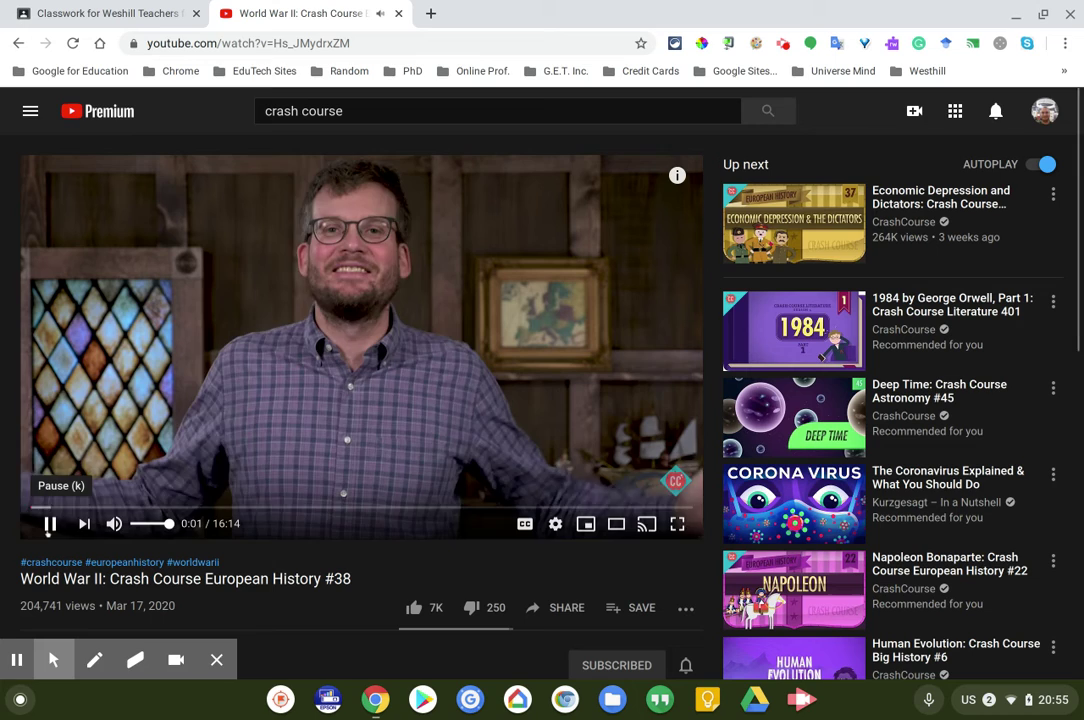
click(49, 523)
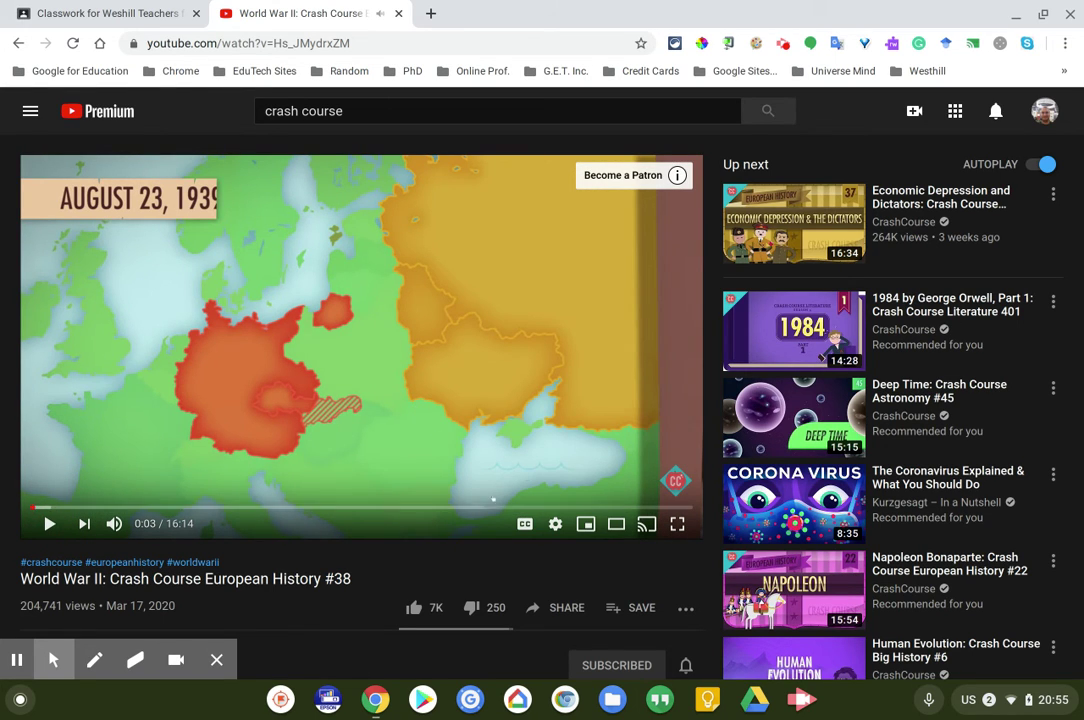
scroll(706, 515, down, 1)
scroll(706, 515, down, 2)
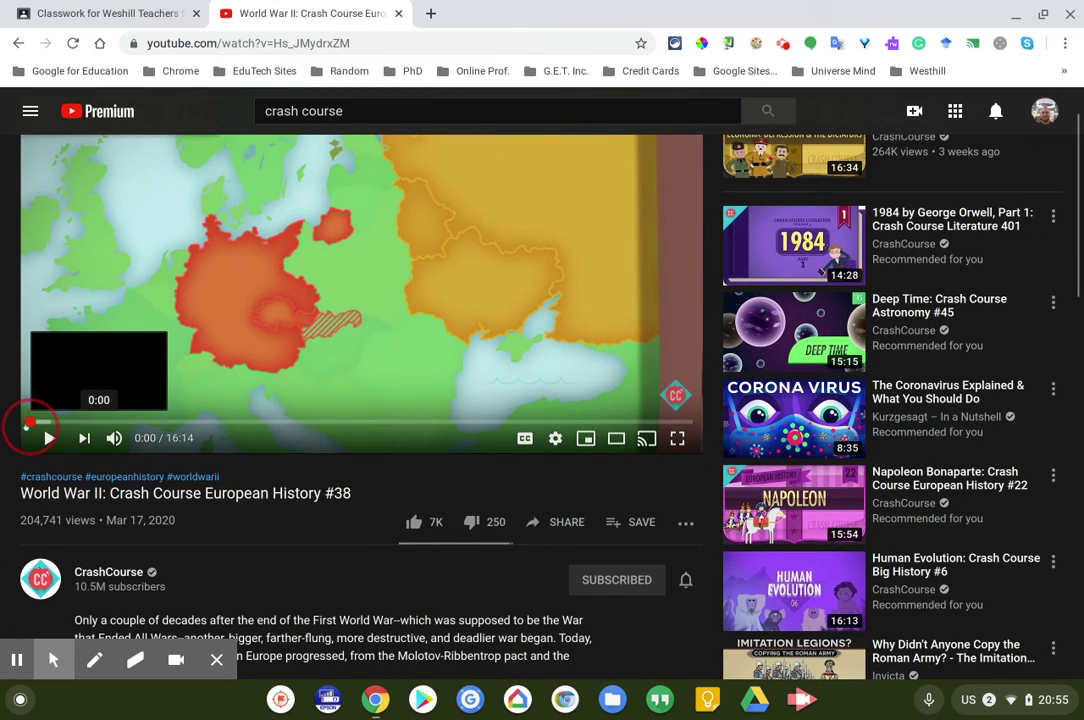
click(30, 422)
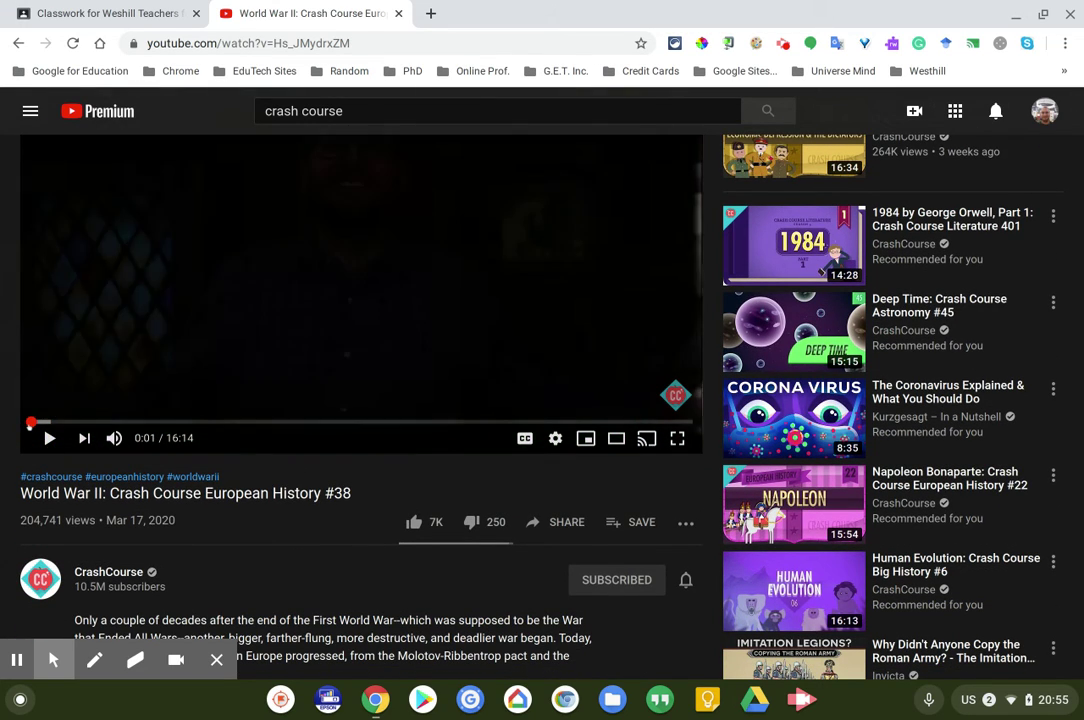
scroll(463, 350, up, 2)
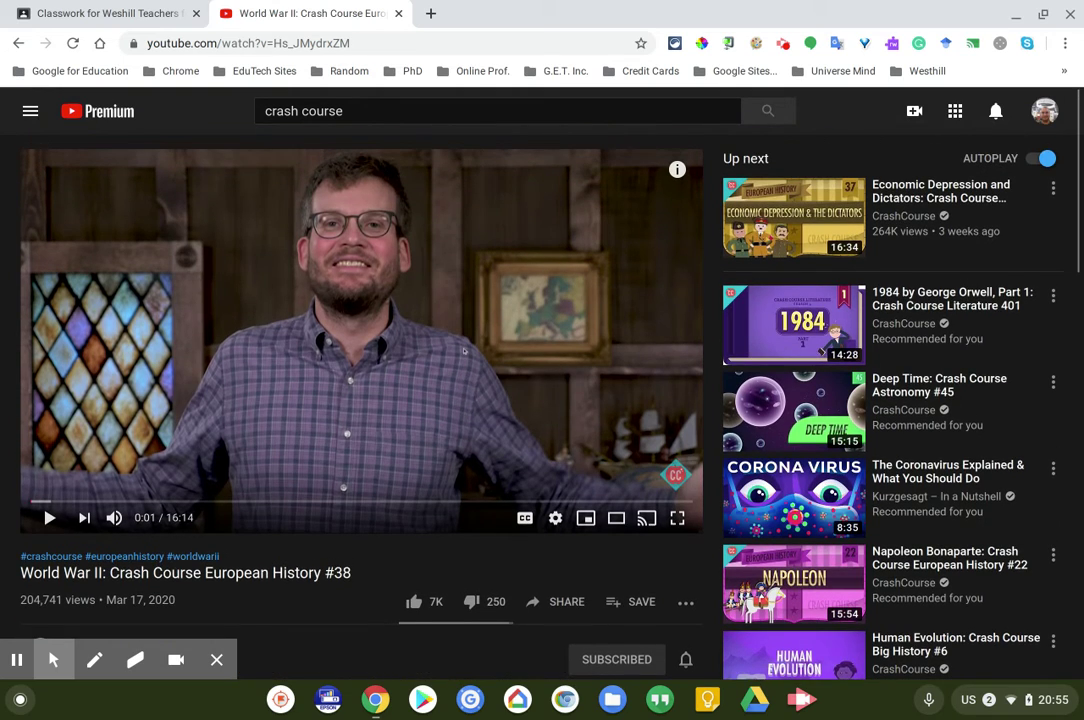
scroll(464, 348, down, 1)
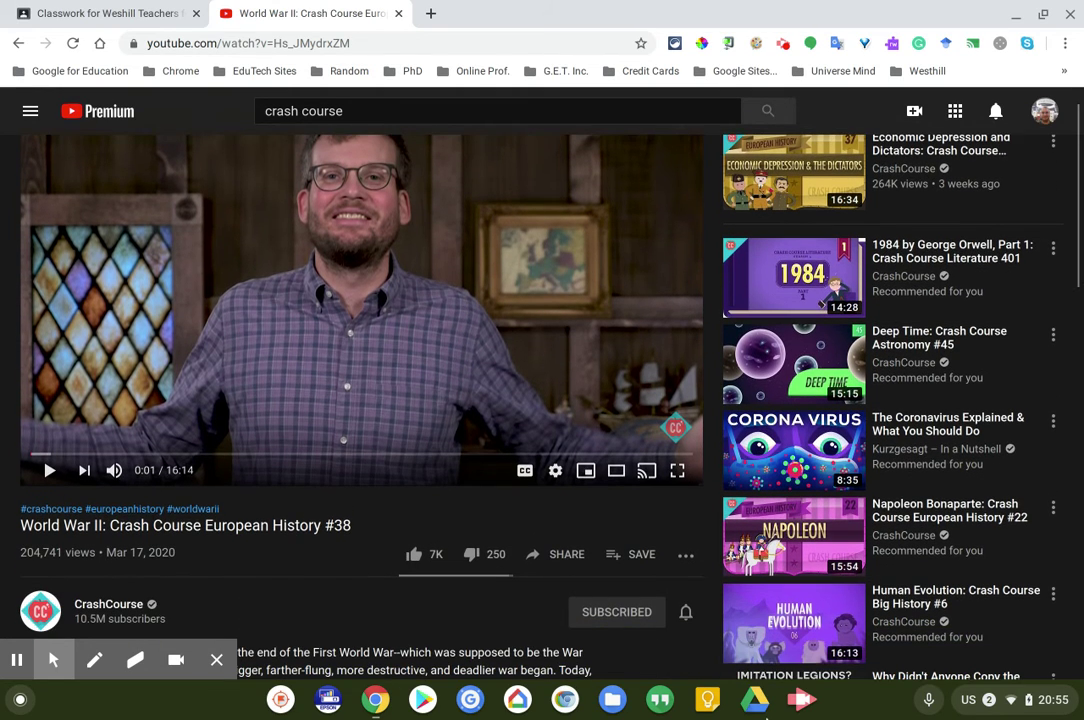
Copy the share link of the World War II Crash Course video and return to the Classroom assignment, closing YouTube
click(550, 555)
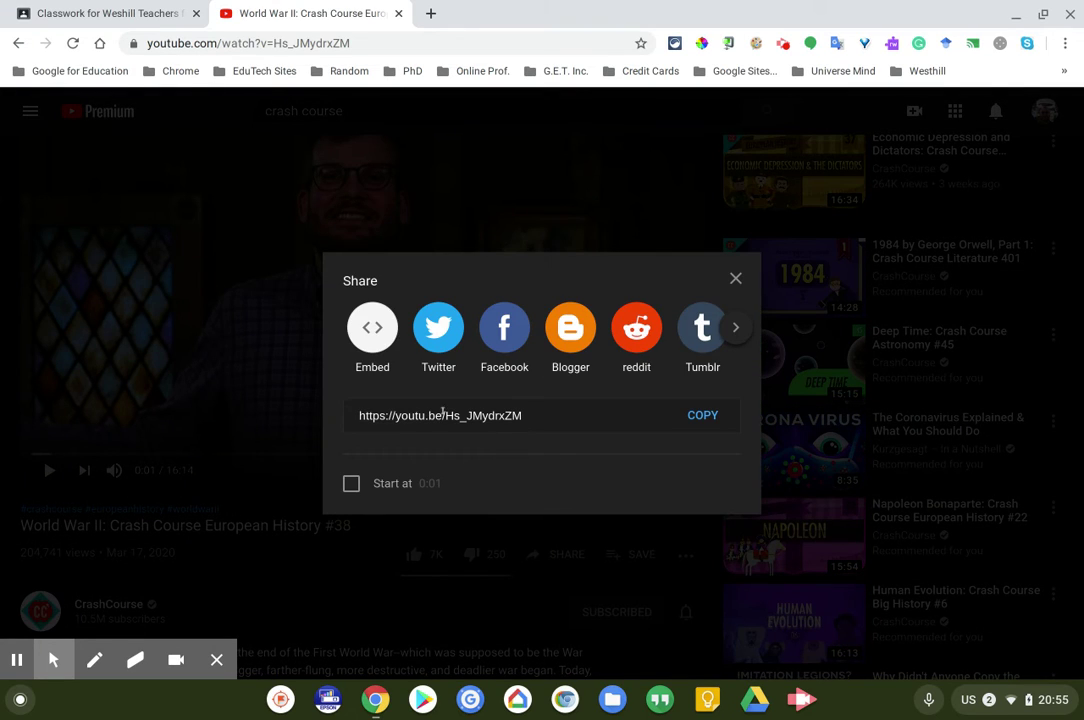
click(393, 415)
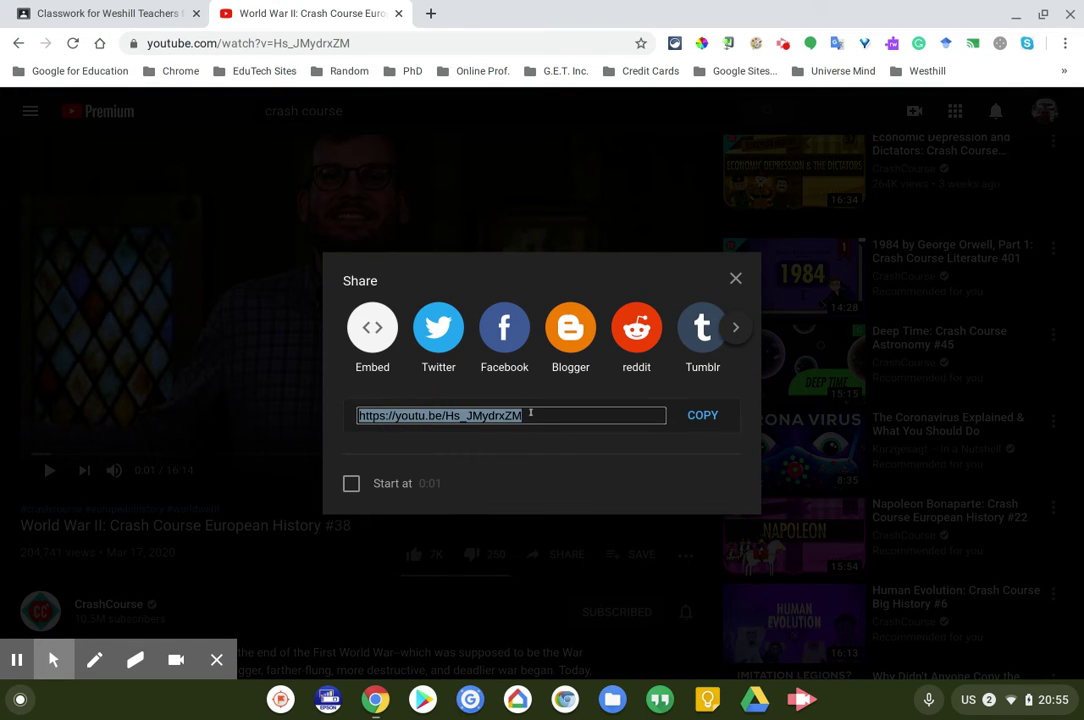
click(735, 278)
click(568, 554)
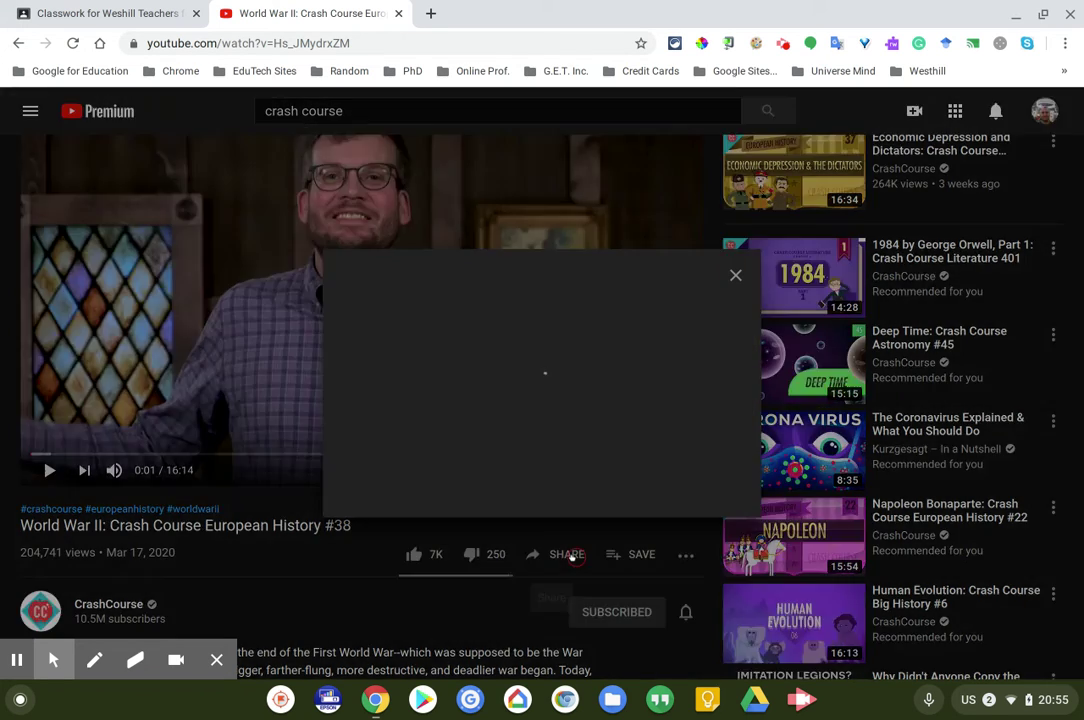
click(518, 415)
key(ctrl+c)
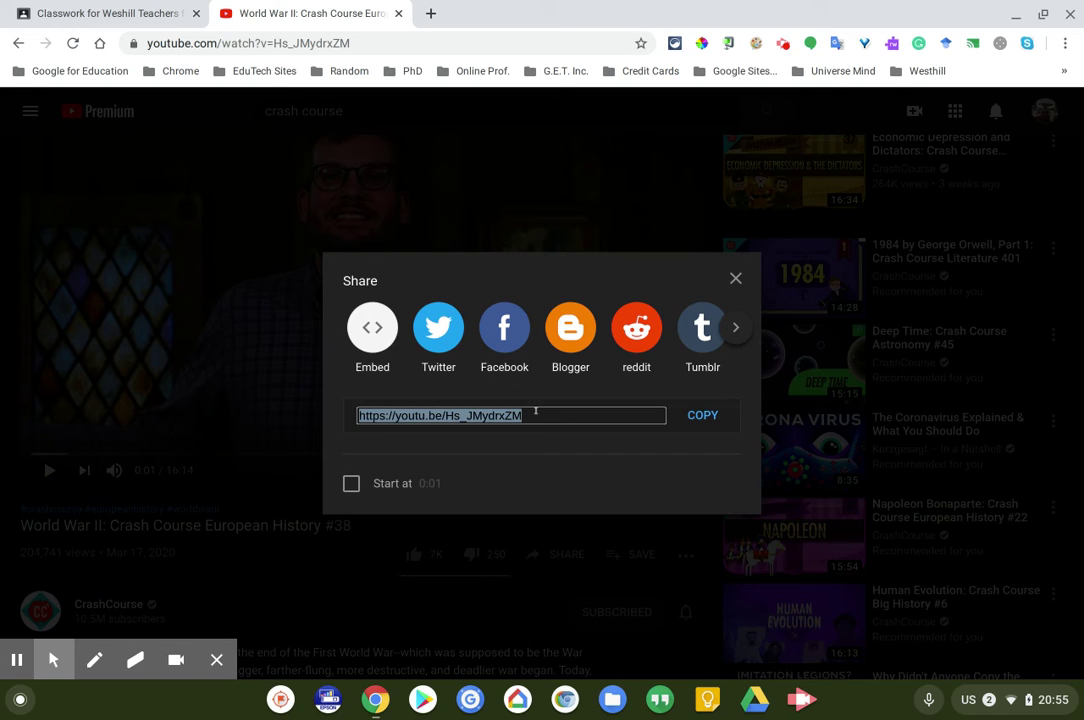
click(683, 414)
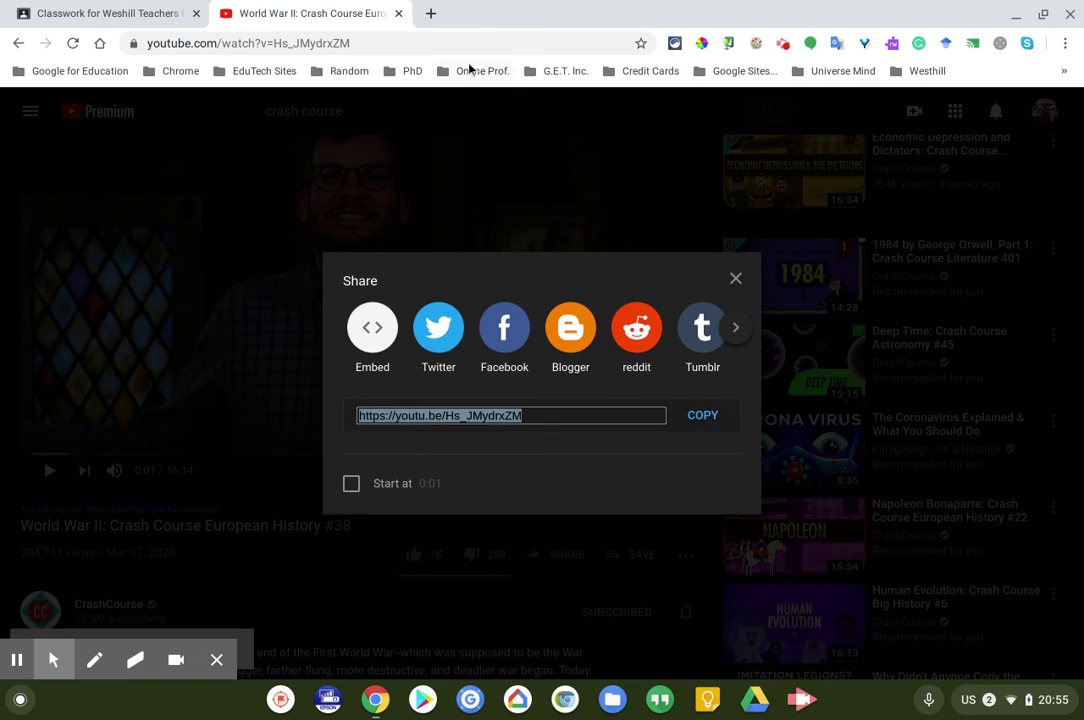
click(398, 13)
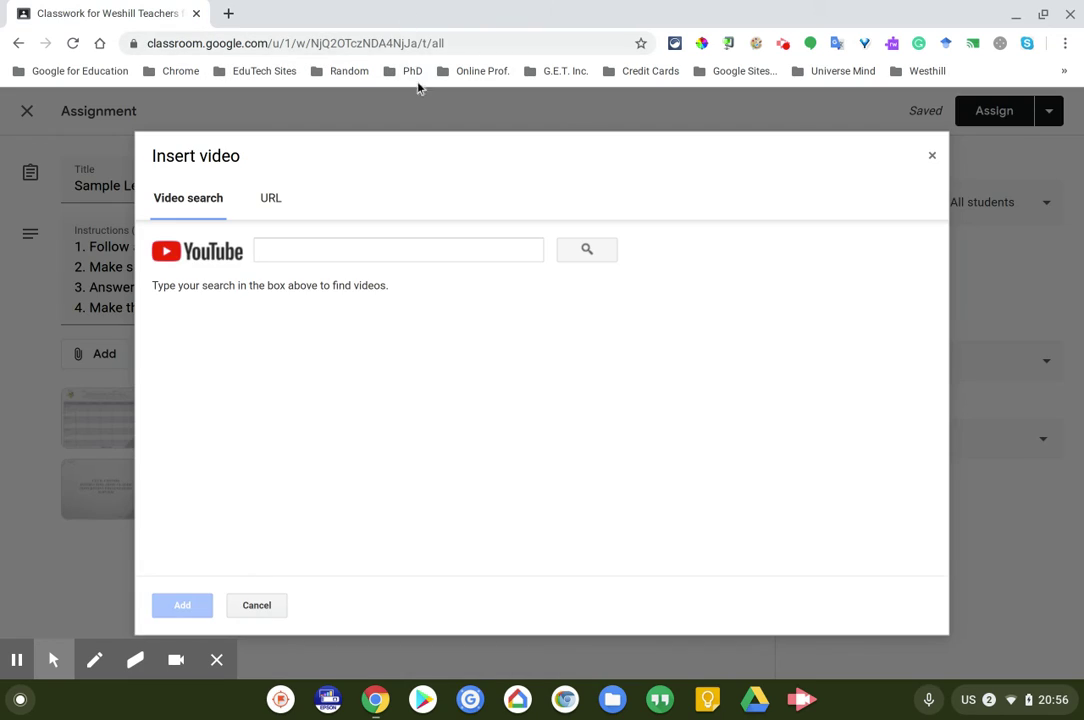
click(379, 251)
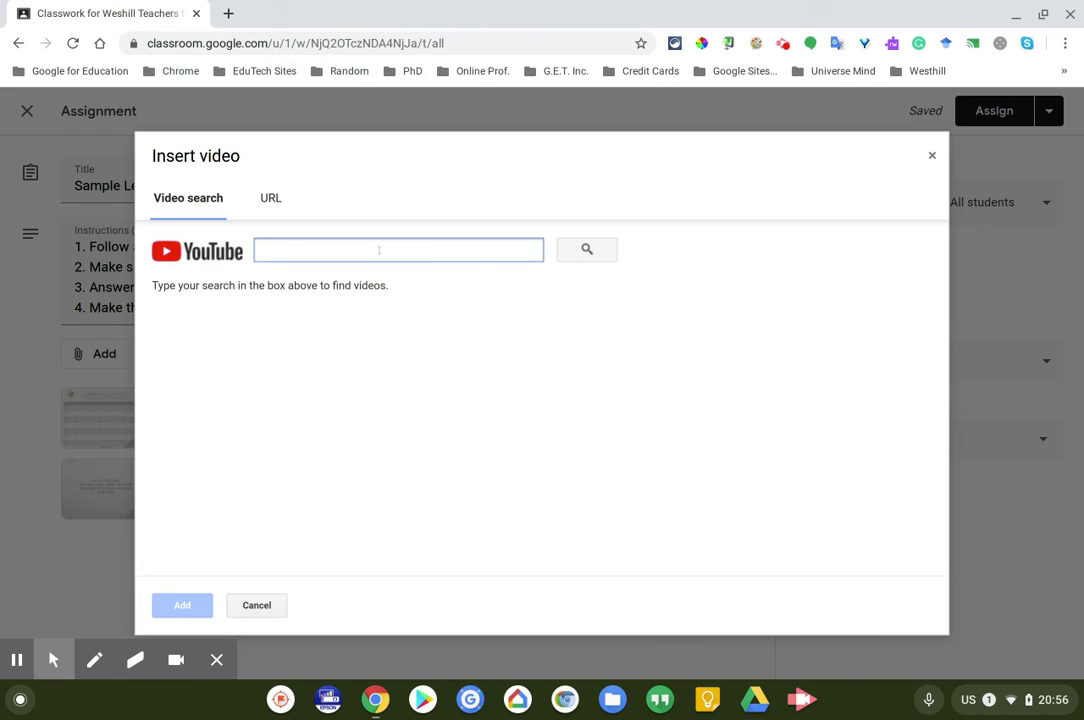
key(ctrl+v)
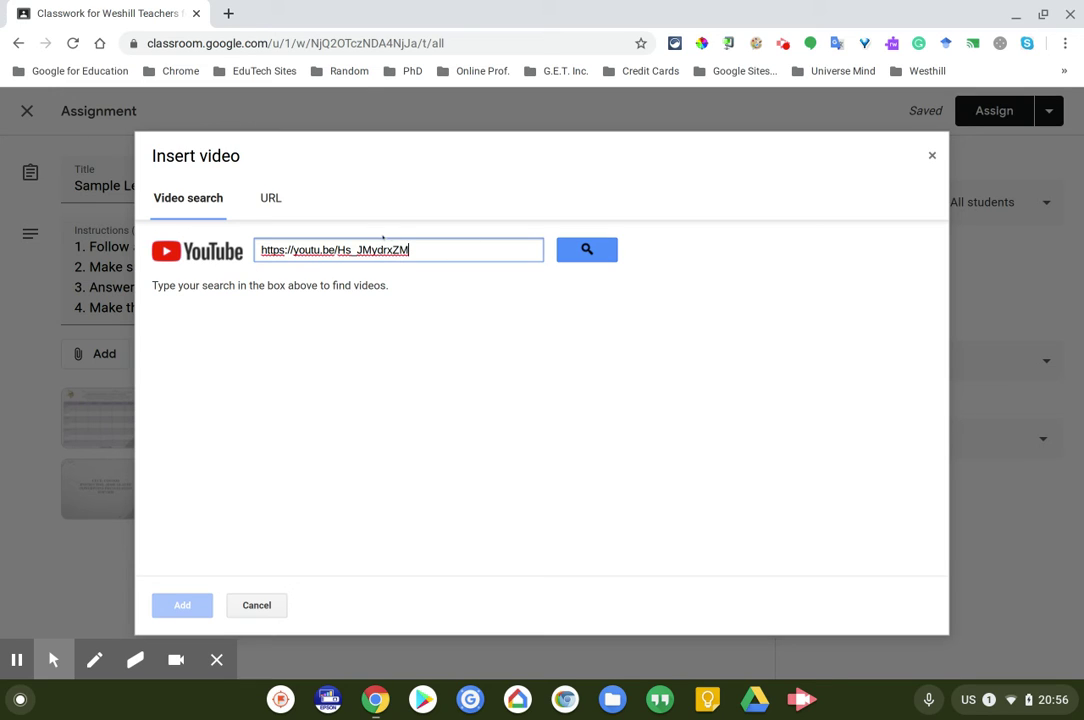
click(576, 250)
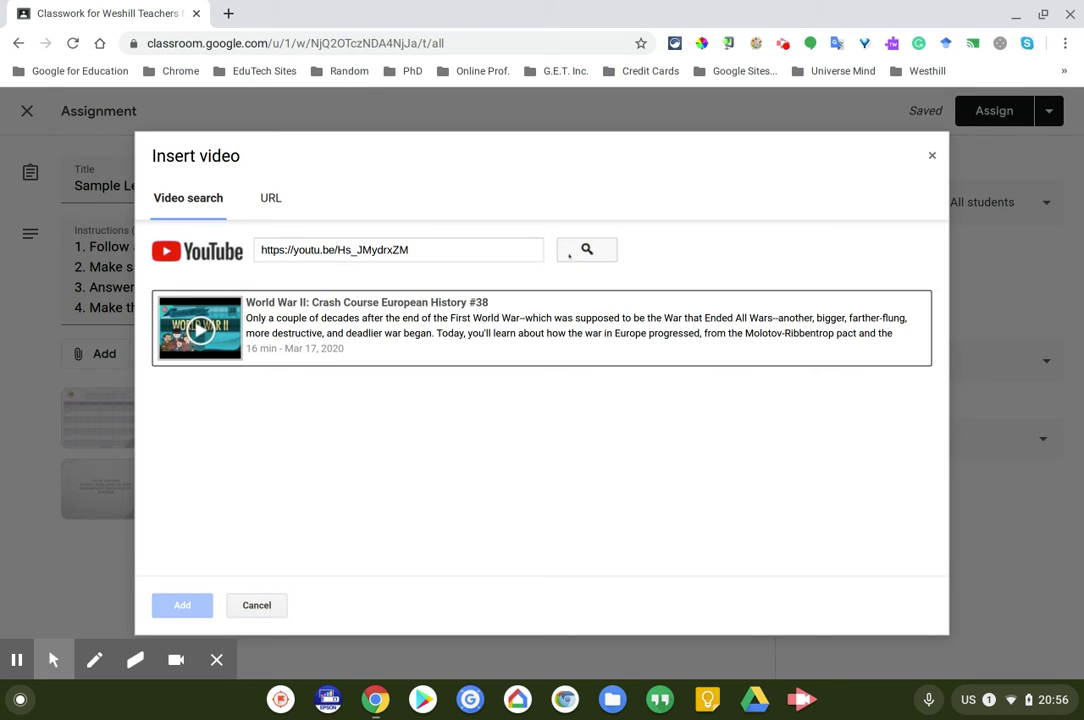
click(437, 247)
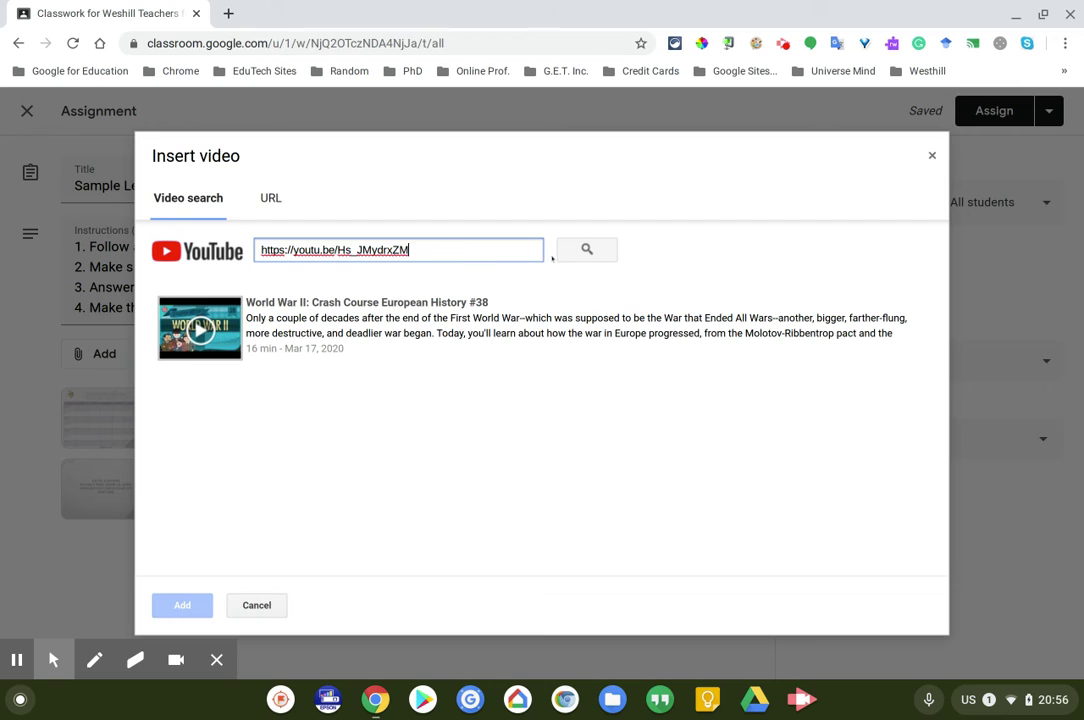
click(591, 253)
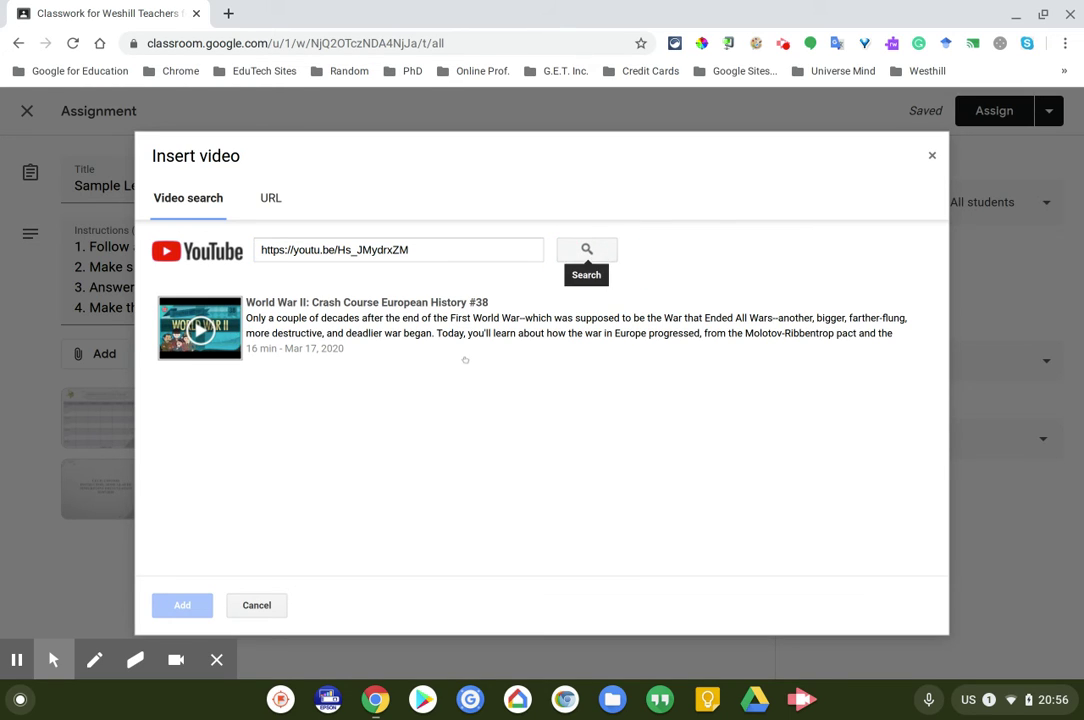
click(459, 326)
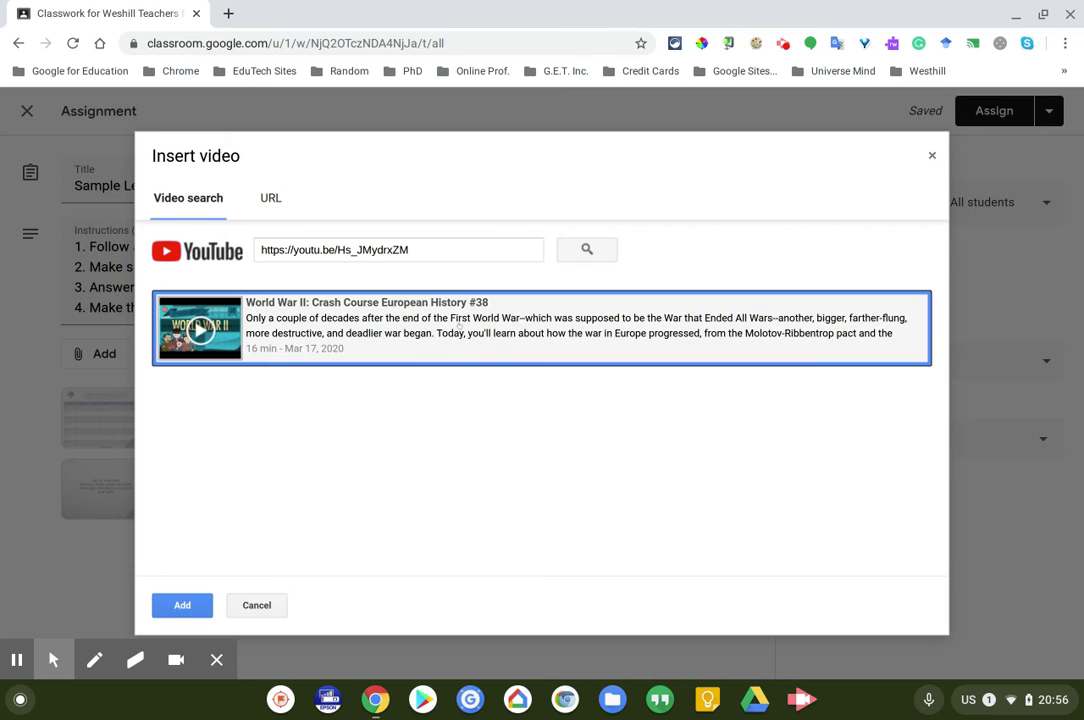
click(184, 604)
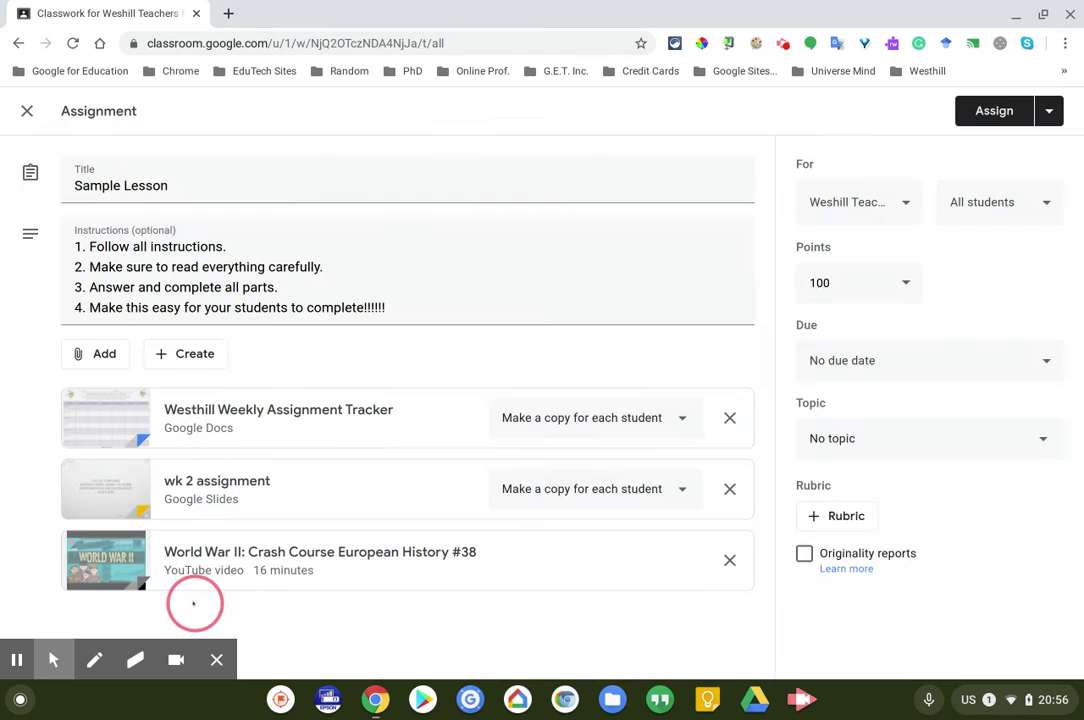
Look through the available classes and add the Example class as a second recipient of the assignment
click(896, 523)
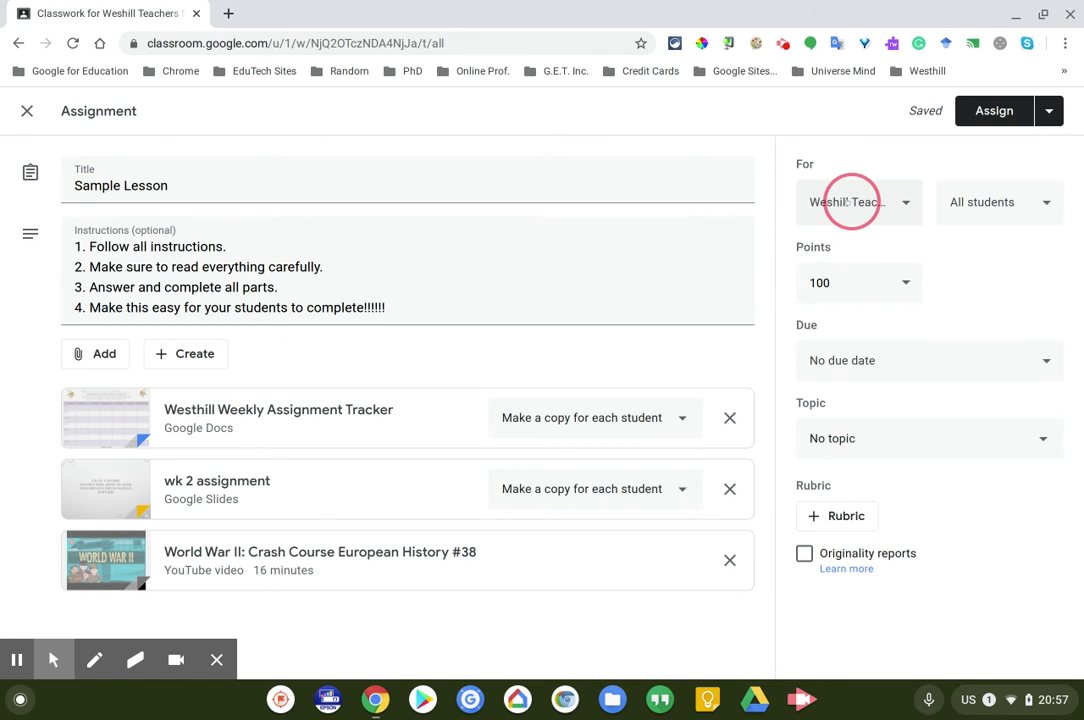
click(851, 201)
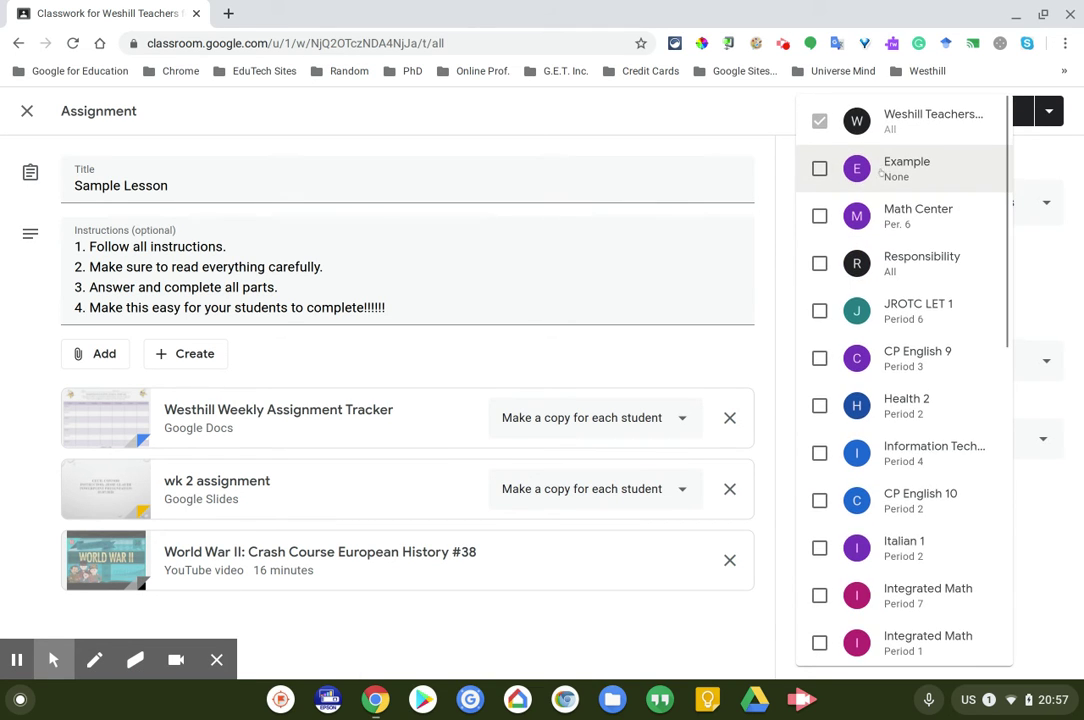
scroll(870, 170, down, 3)
scroll(880, 172, down, 5)
scroll(885, 171, up, 8)
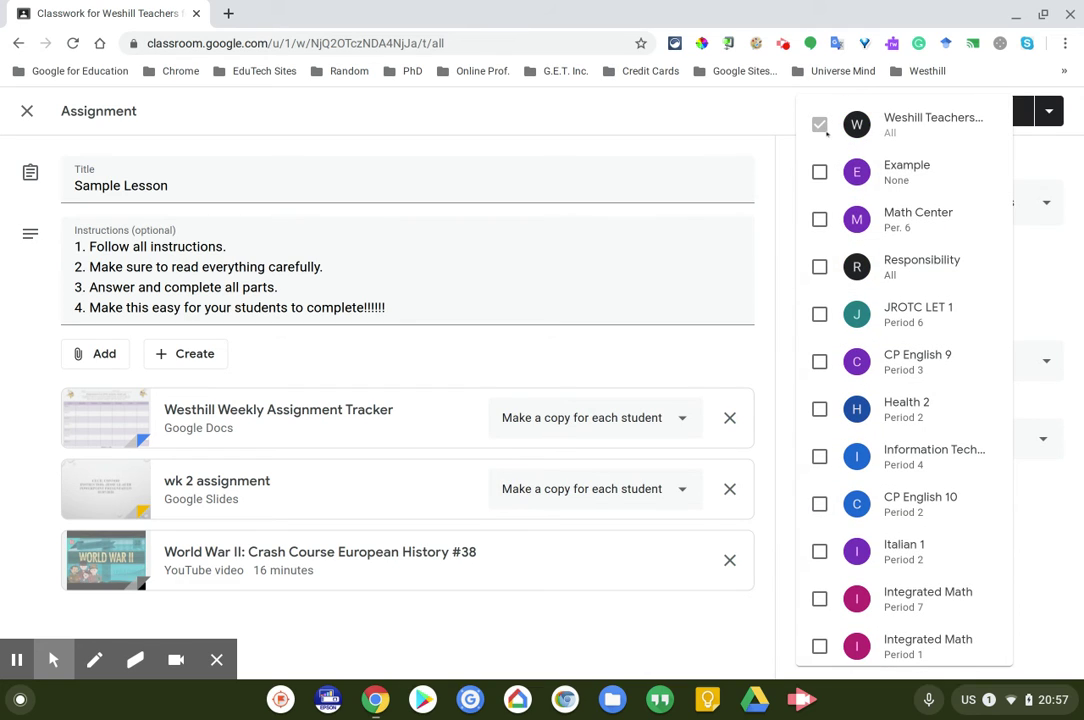
key(Down)
key(space)
click(745, 131)
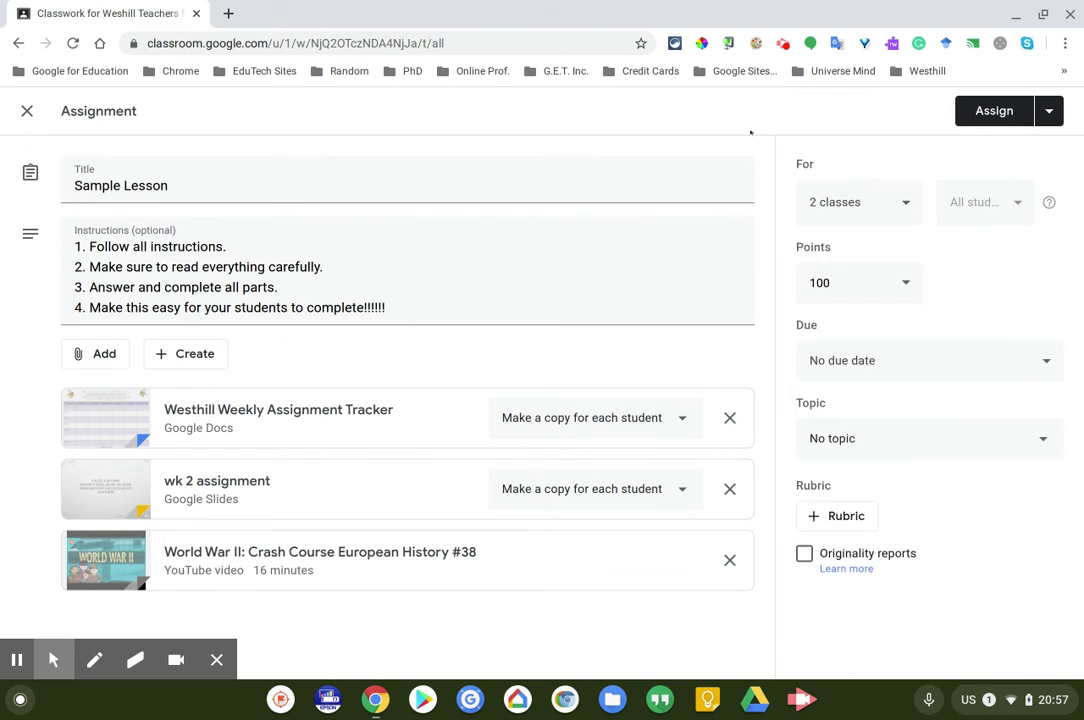
Remove the Example class from the assignment's recipients, keeping only the Weshill Teachers class
click(847, 198)
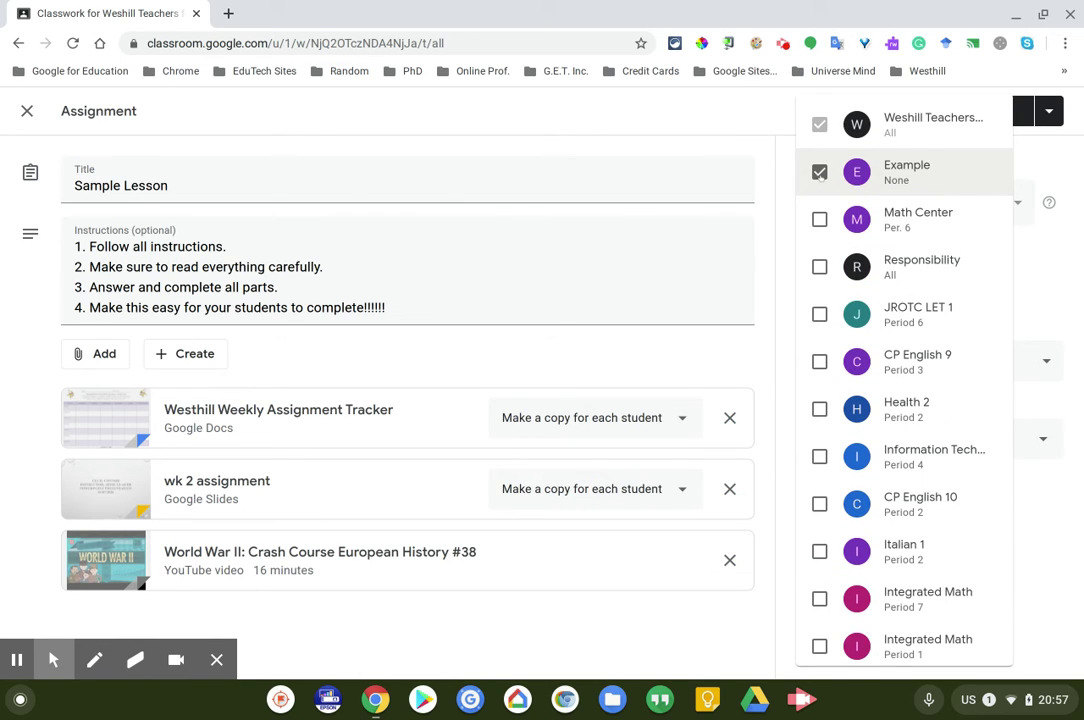
click(850, 172)
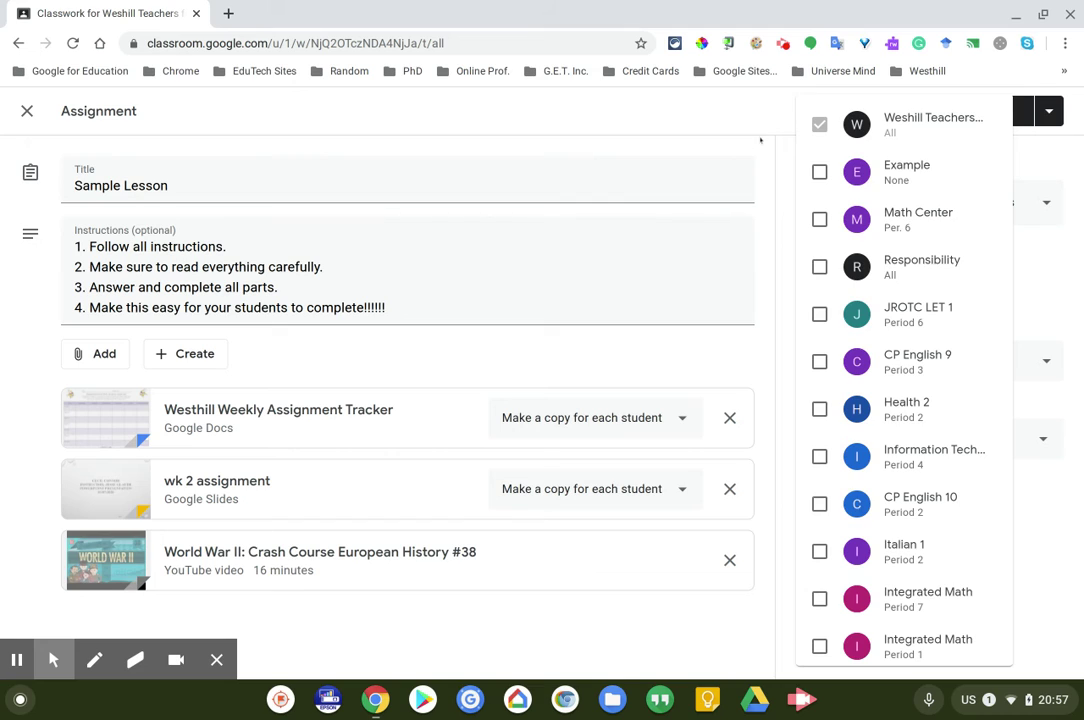
click(769, 140)
click(855, 202)
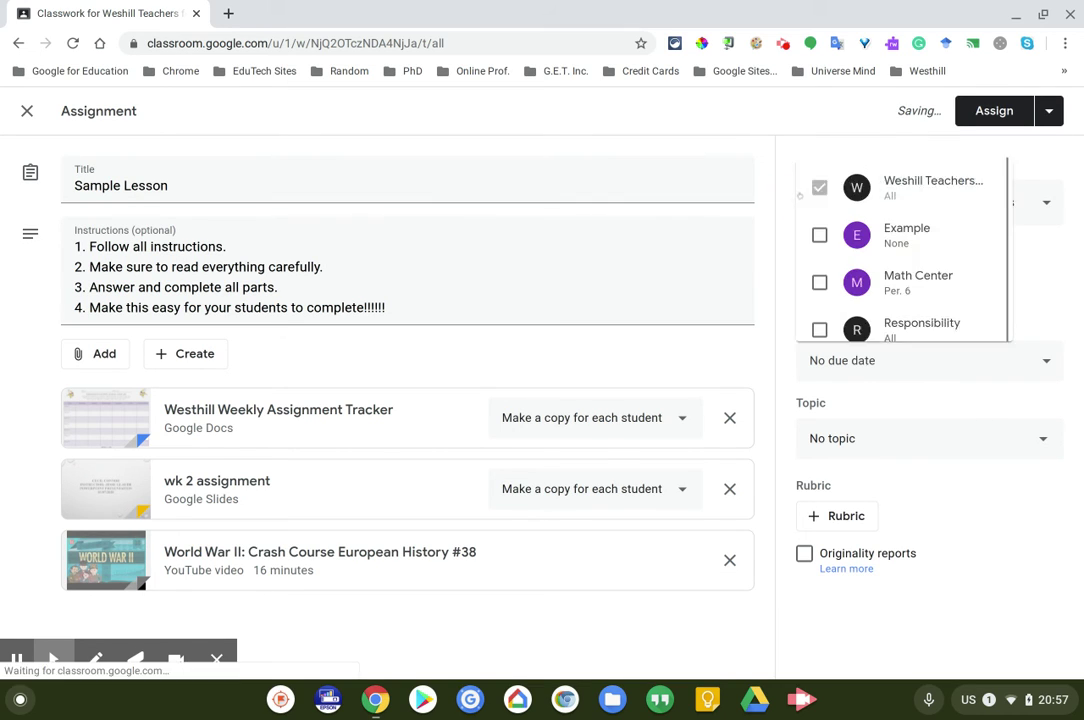
click(755, 181)
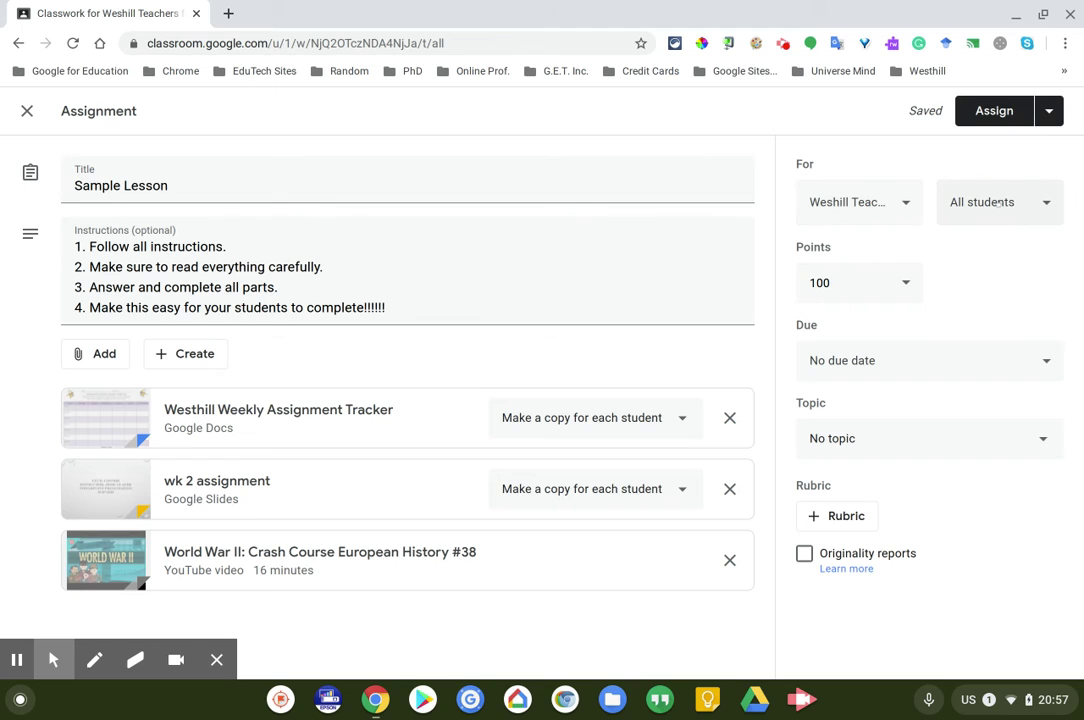
Clear All students from the assignment's student recipients and look through the list of individual students
click(998, 203)
click(877, 124)
scroll(1043, 423, down, 4)
scroll(1043, 423, down, 10)
scroll(1045, 411, up, 12)
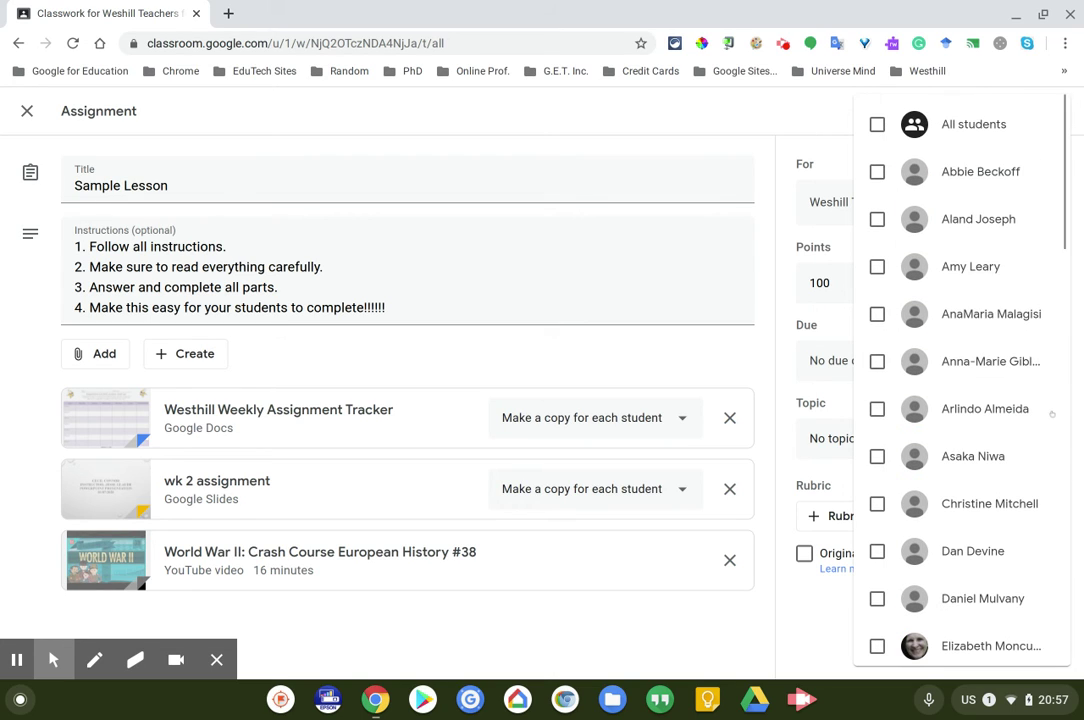
click(877, 124)
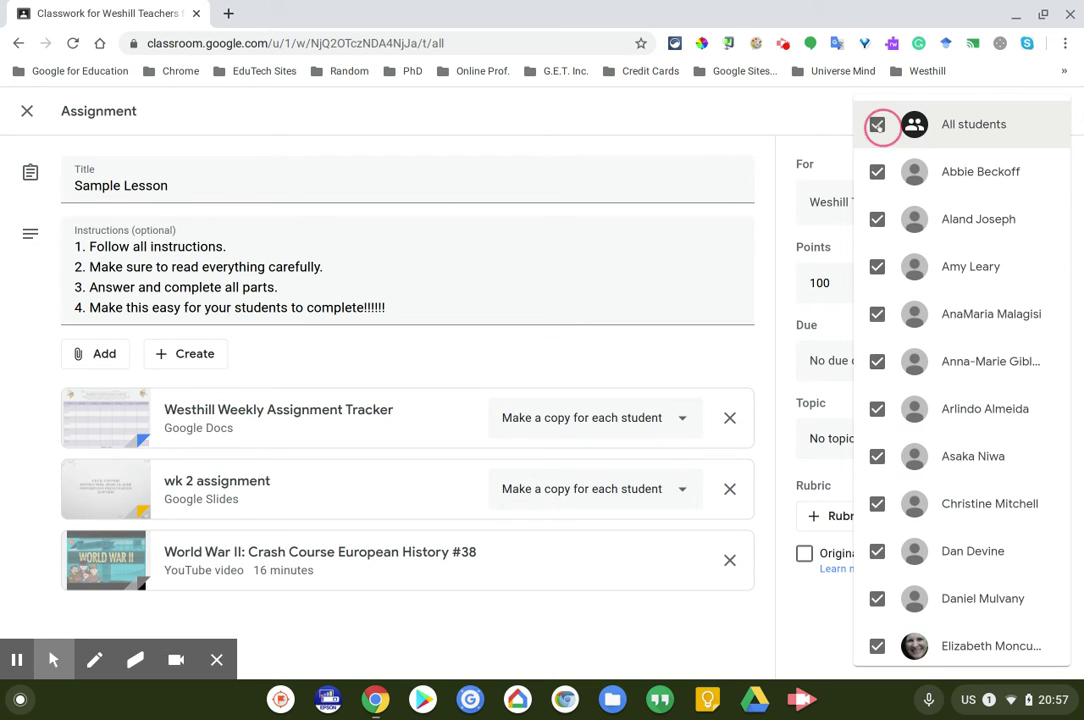
click(877, 124)
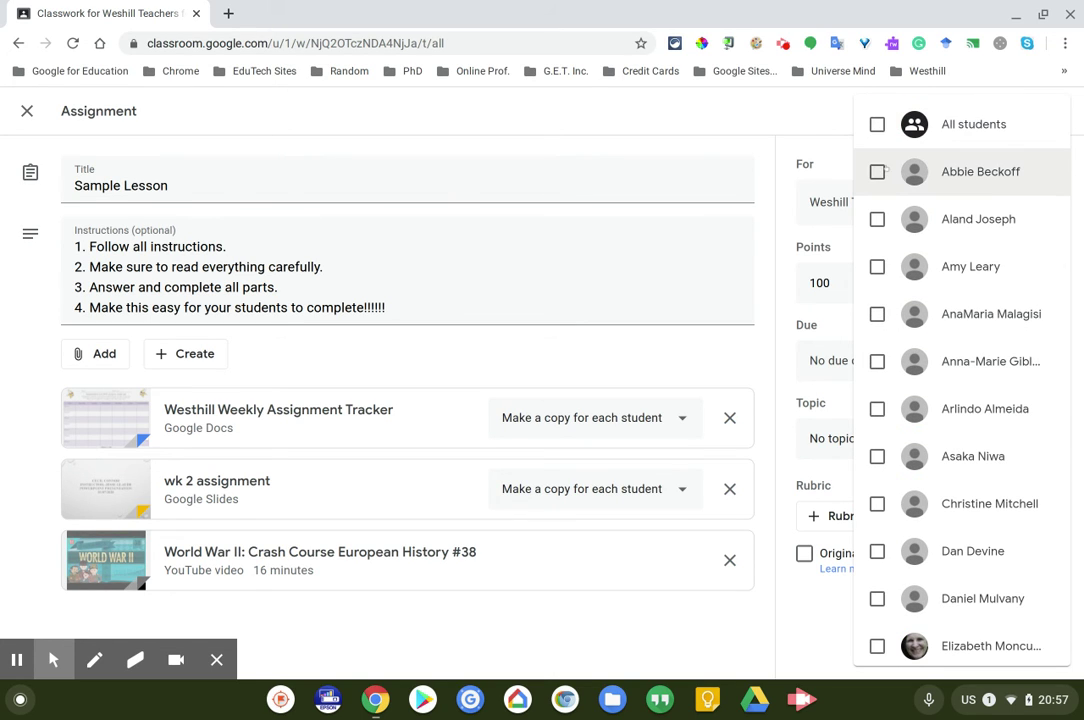
Try picking the first four students individually as recipients, and restore the selection to All students
click(877, 172)
click(877, 219)
click(877, 266)
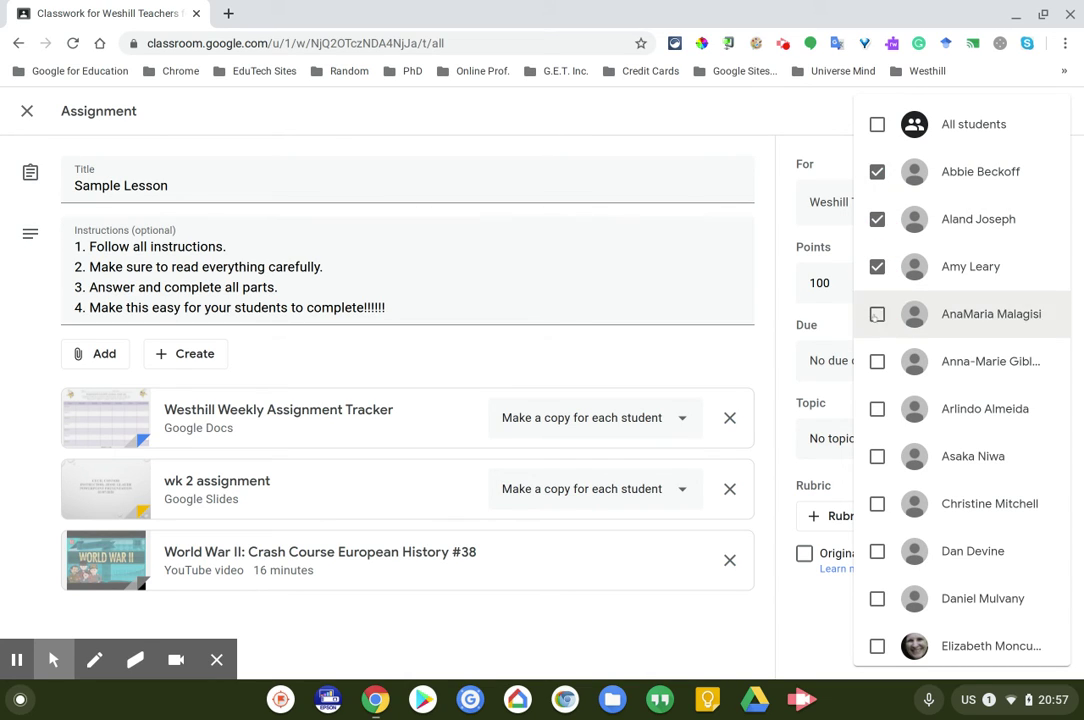
click(877, 314)
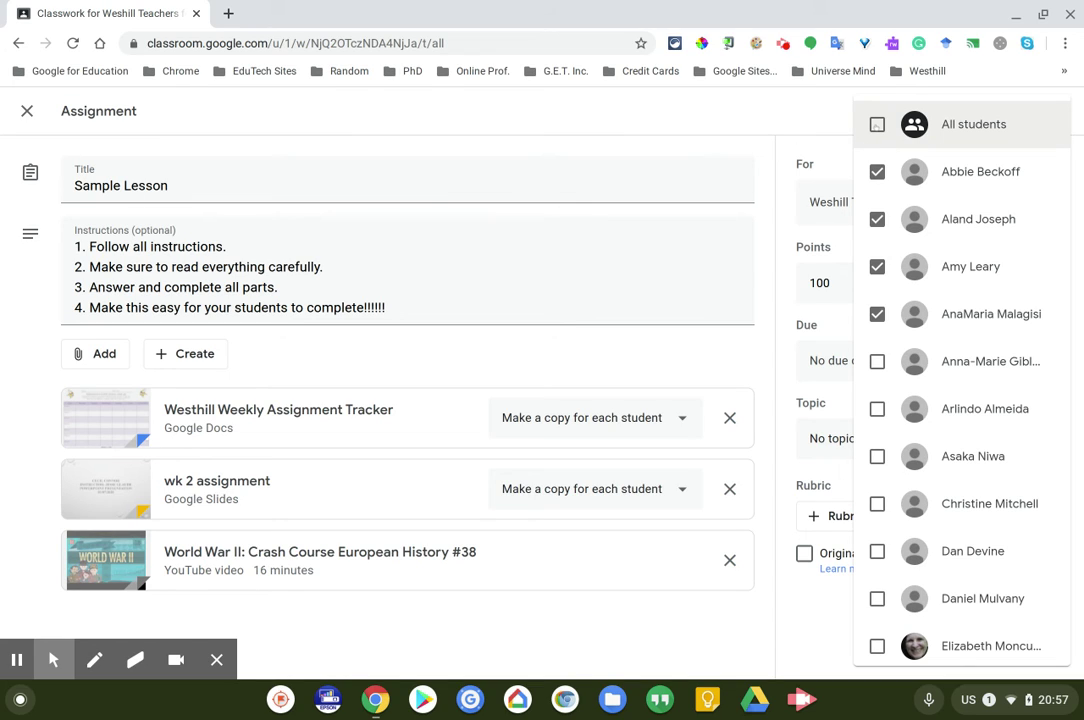
click(877, 124)
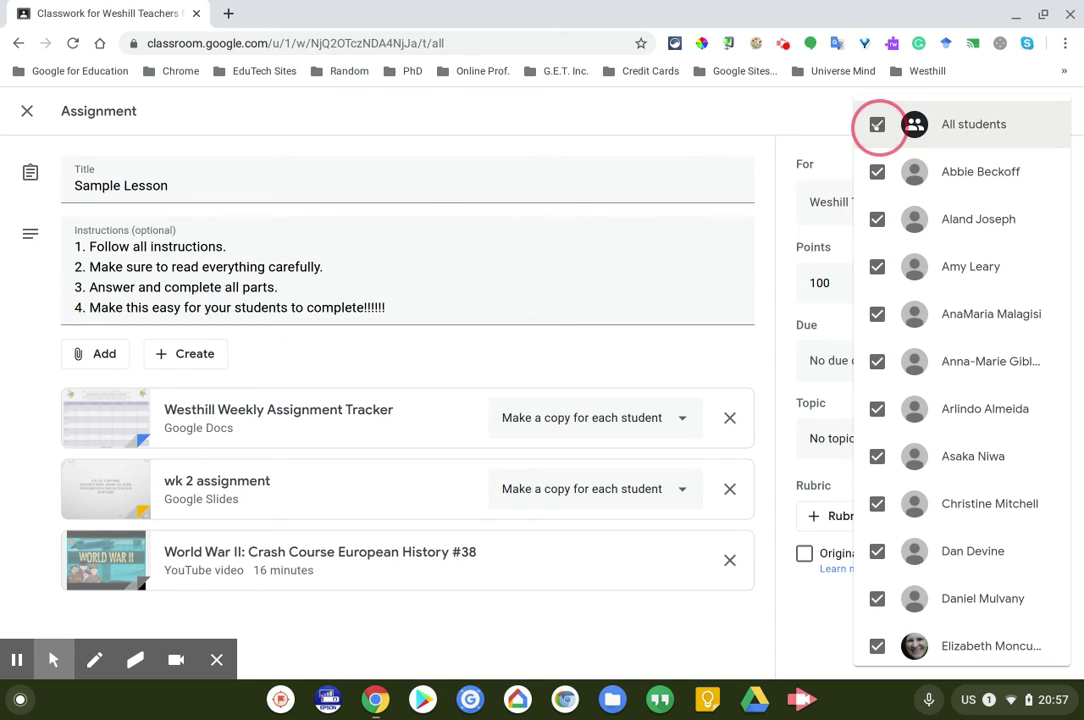
click(759, 161)
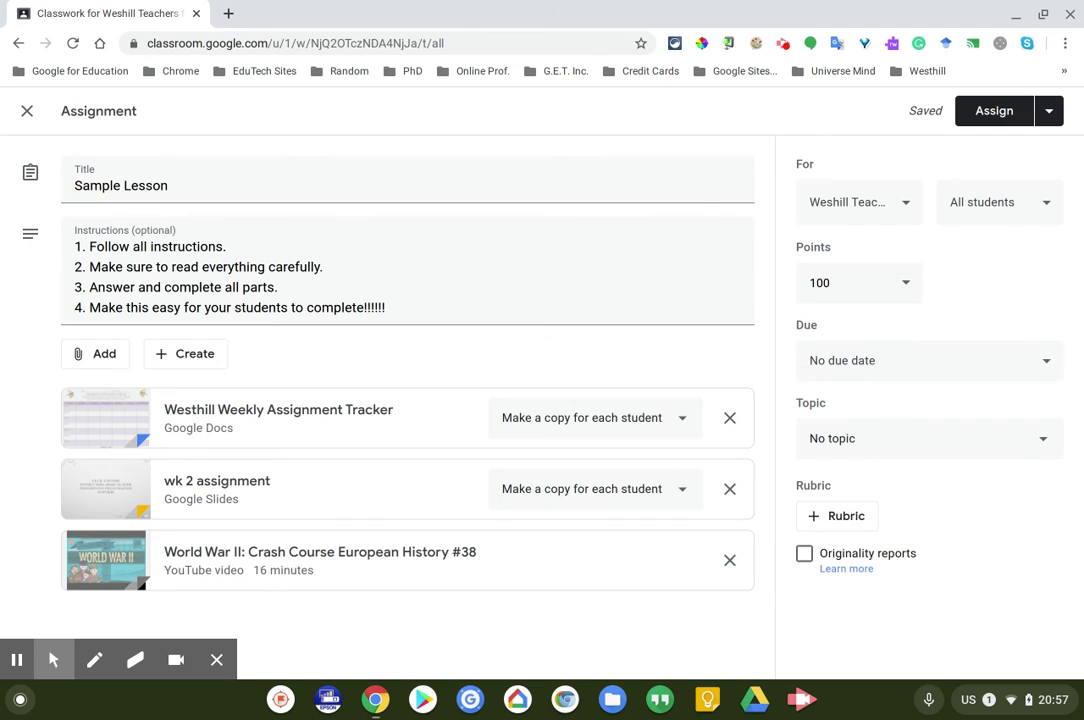
Create a new topic named "Sample Lessons" for the assignment
click(888, 438)
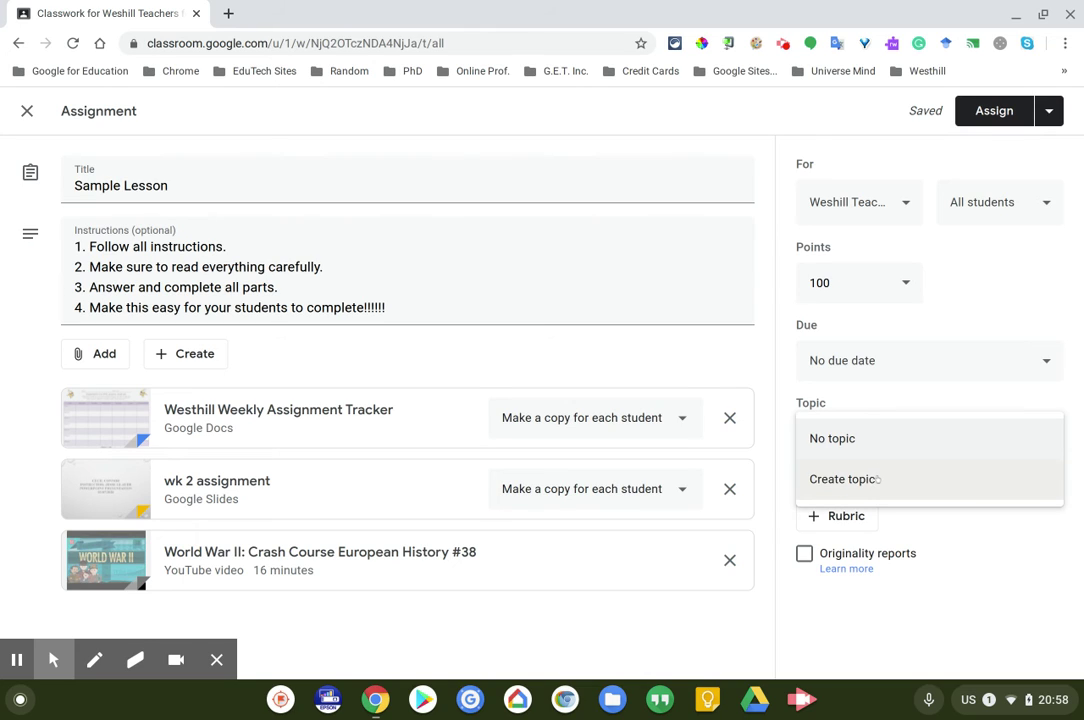
click(877, 480)
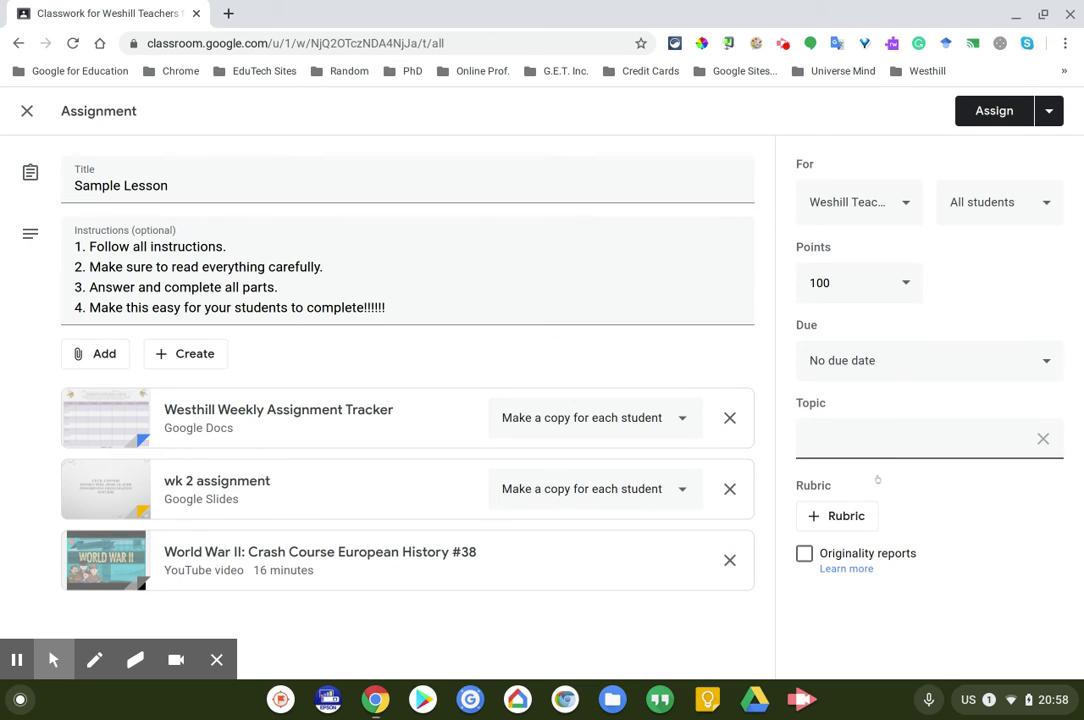
text(ample Lessons)
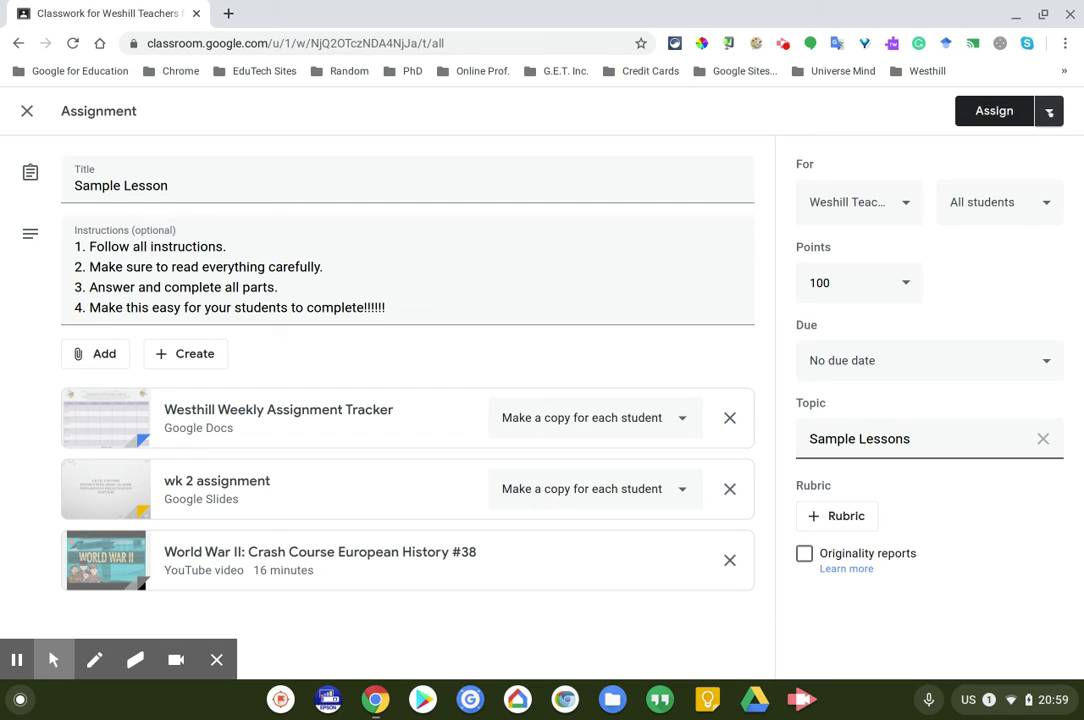
Start scheduling the assignment and choose Mar 30, 2020 as its posting date
click(1049, 111)
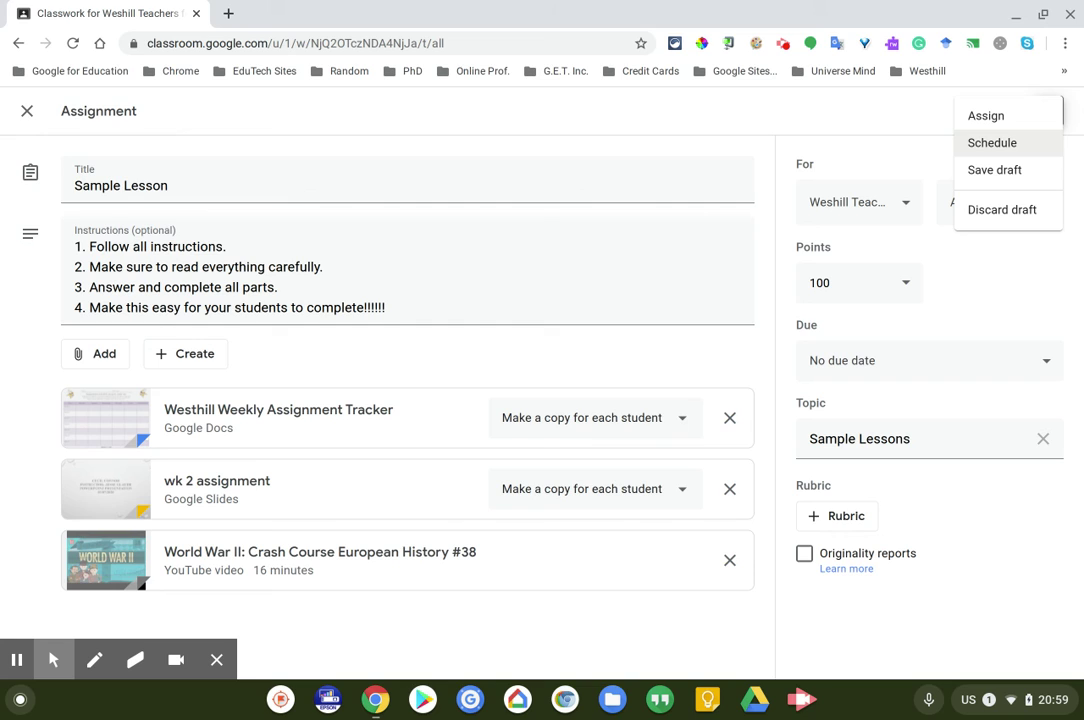
click(995, 143)
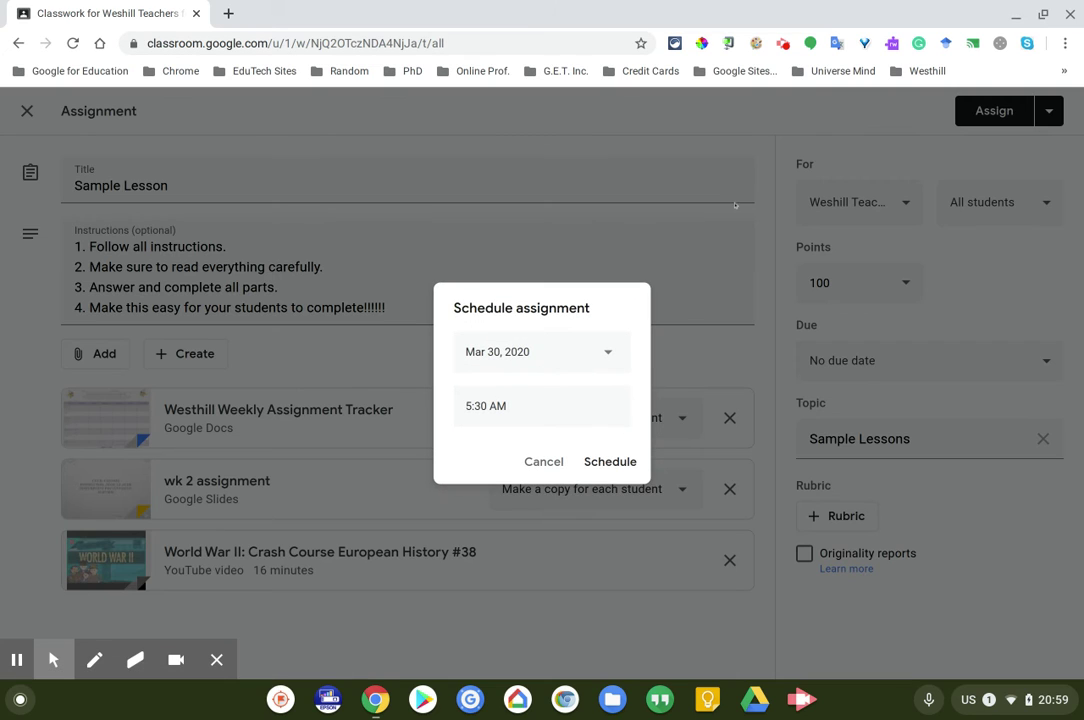
click(532, 346)
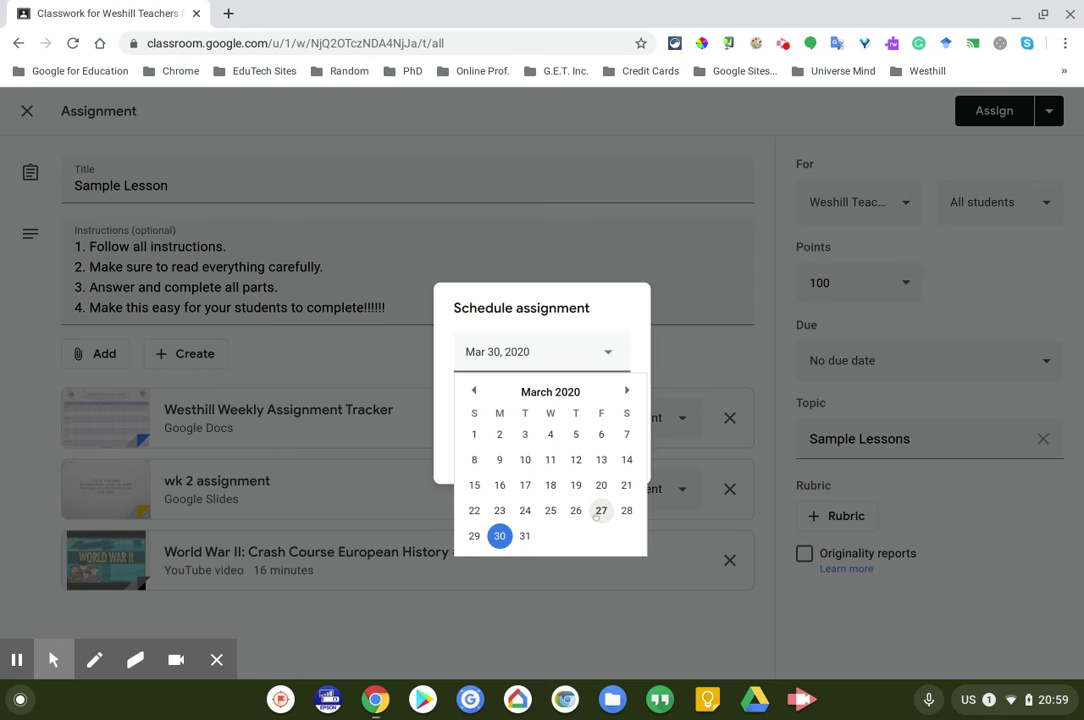
click(500, 537)
key(Tab)
Set the posting time to 7:25 AM and schedule the assignment
click(537, 398)
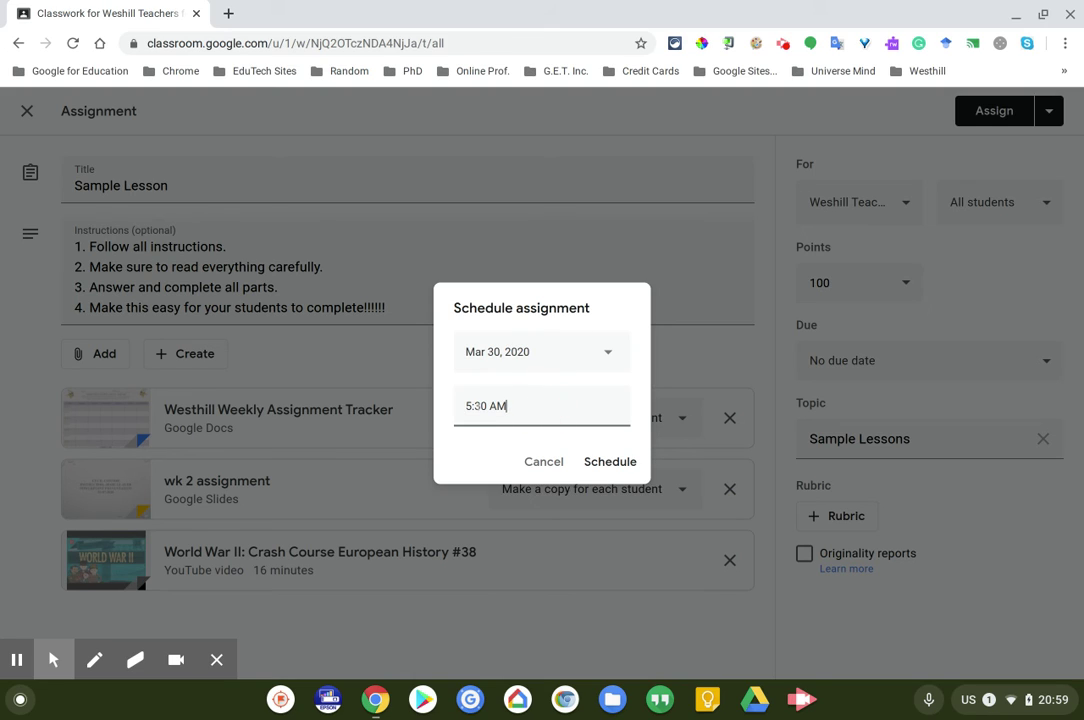
click(489, 406)
key(BackSpace)
text(7)
key(BackSpace)
key(BackSpace)
text(25)
click(605, 462)
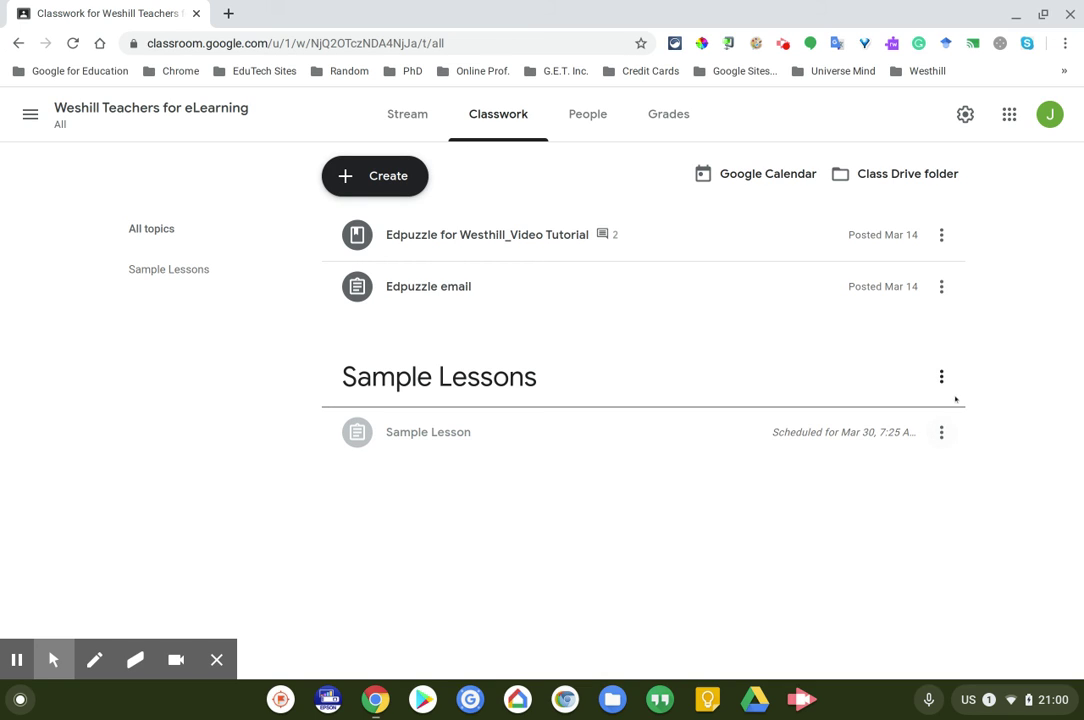
Open the scheduled Sample Lesson assignment for editing and remove its schedule
click(941, 377)
click(1028, 444)
click(941, 432)
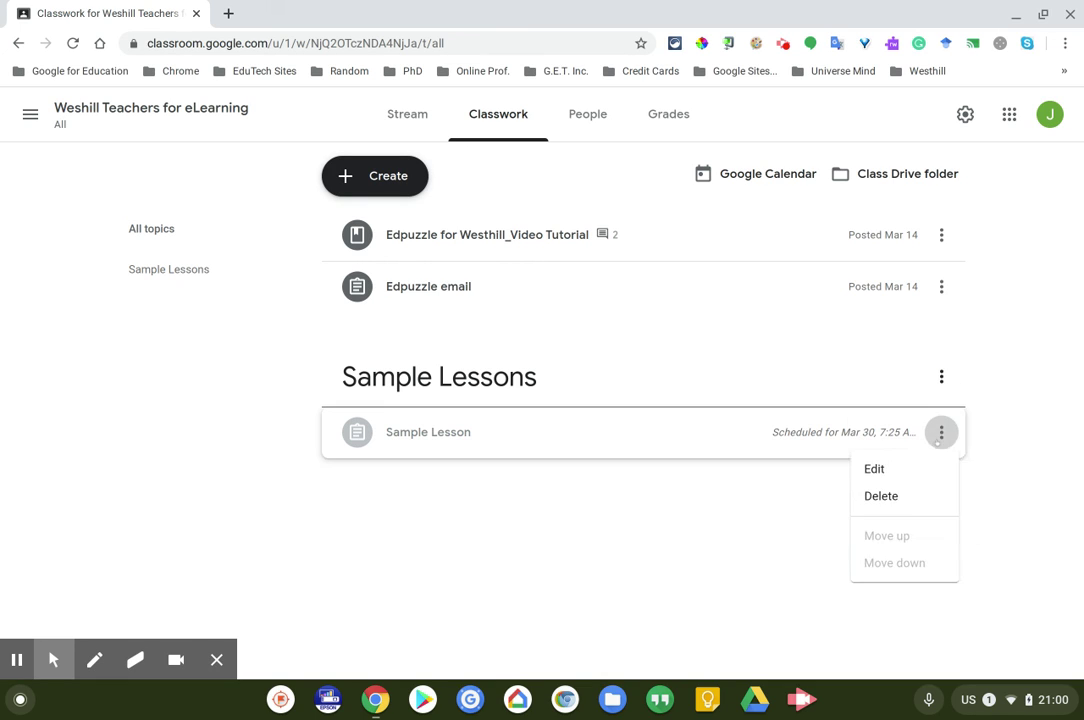
click(857, 469)
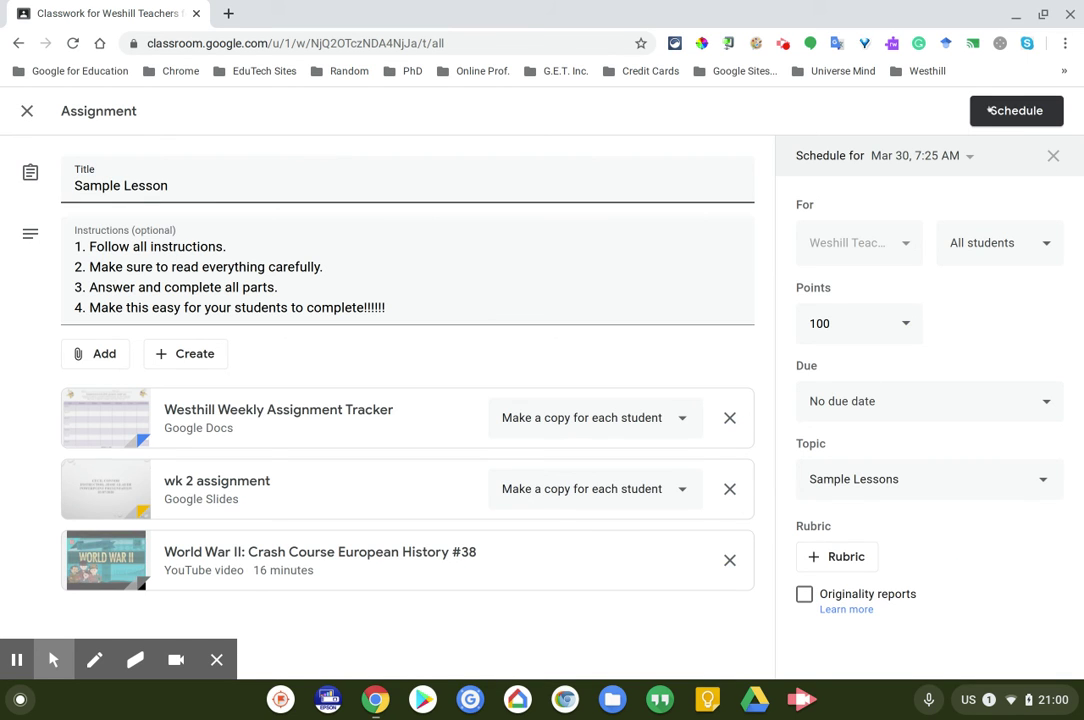
click(1053, 157)
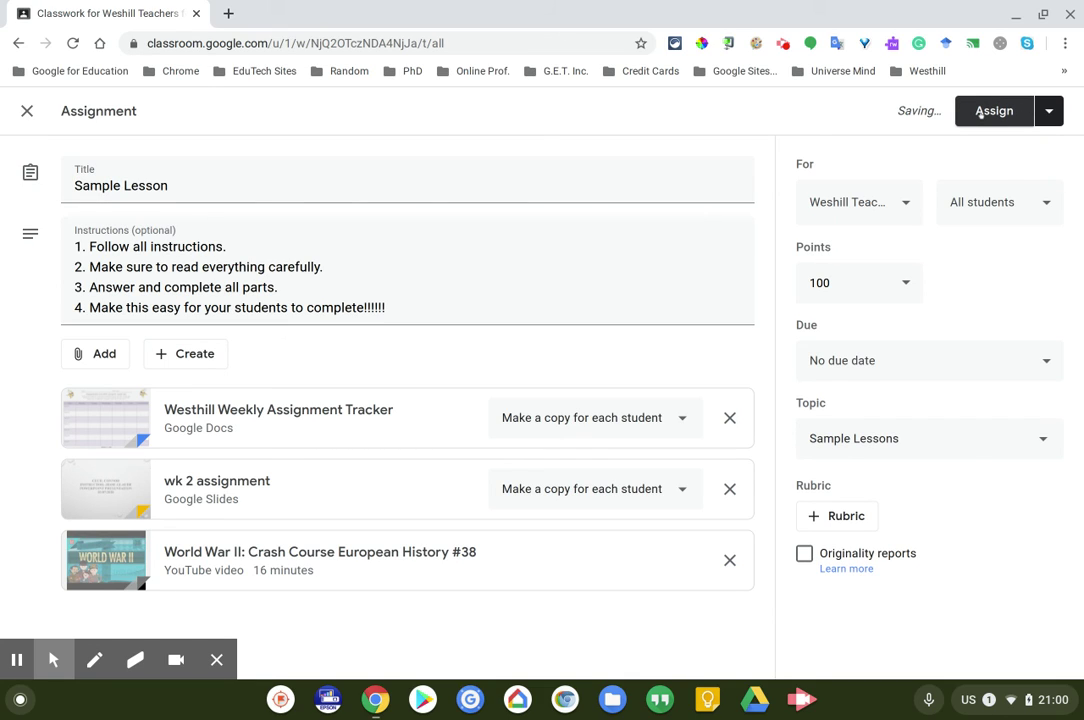
Schedule the Sample Lesson assignment again for Mar 30, 2020 at 7:25 AM
click(1040, 116)
click(965, 142)
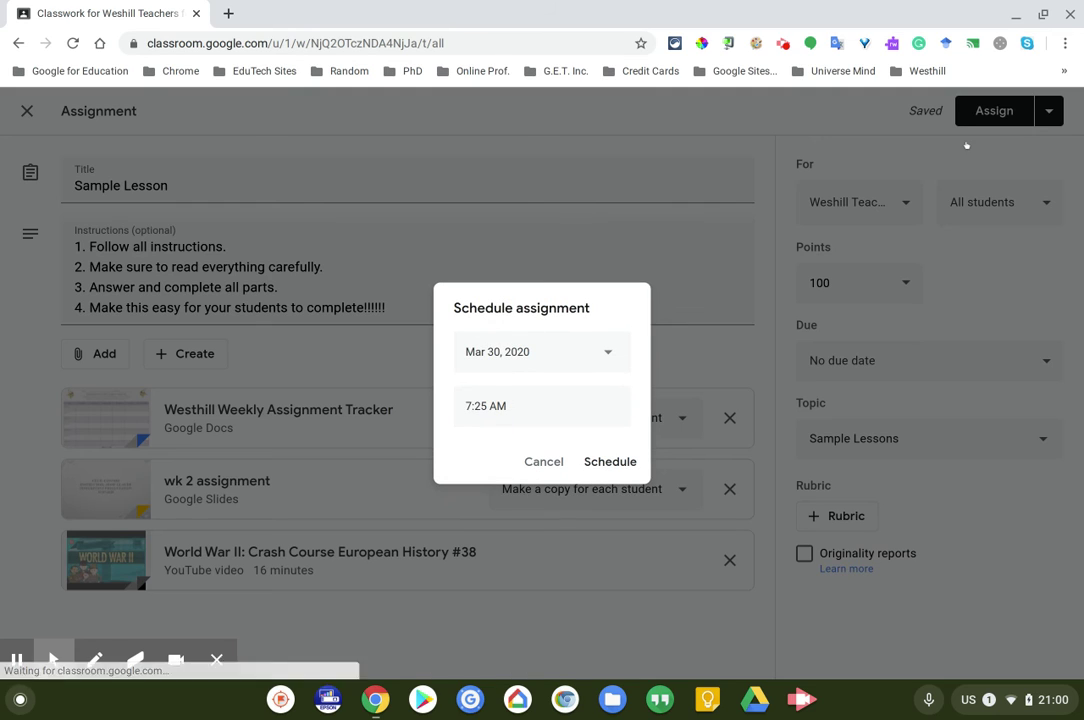
click(612, 462)
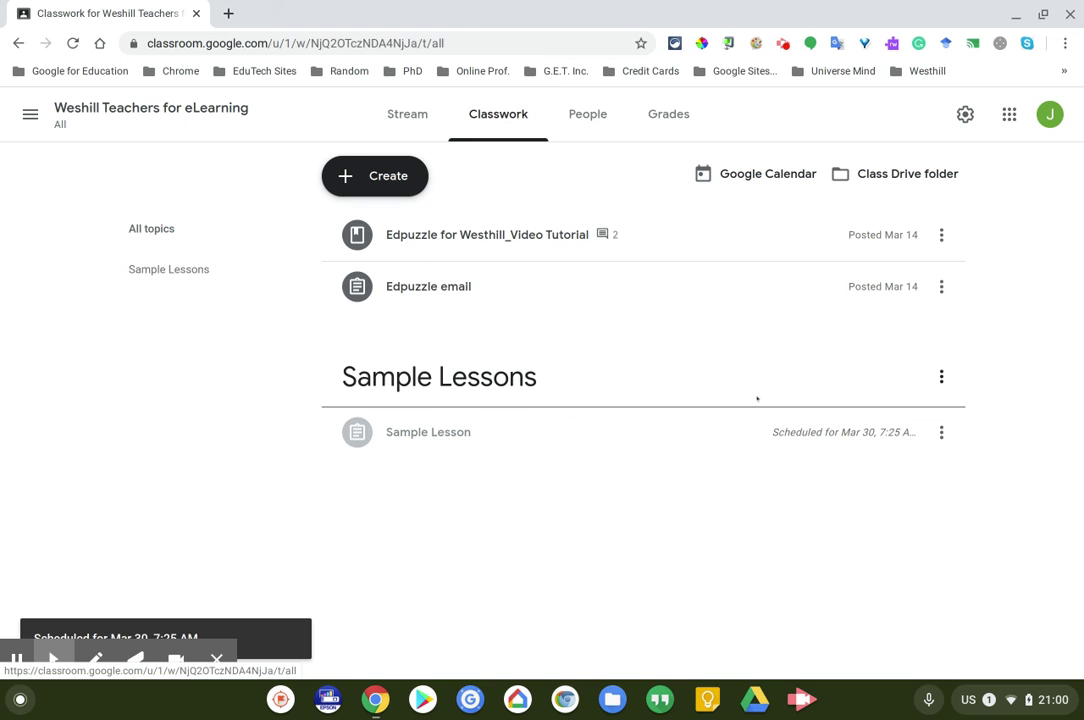
View the class Stream and examine the teachers and the full student roster on the People page
click(401, 111)
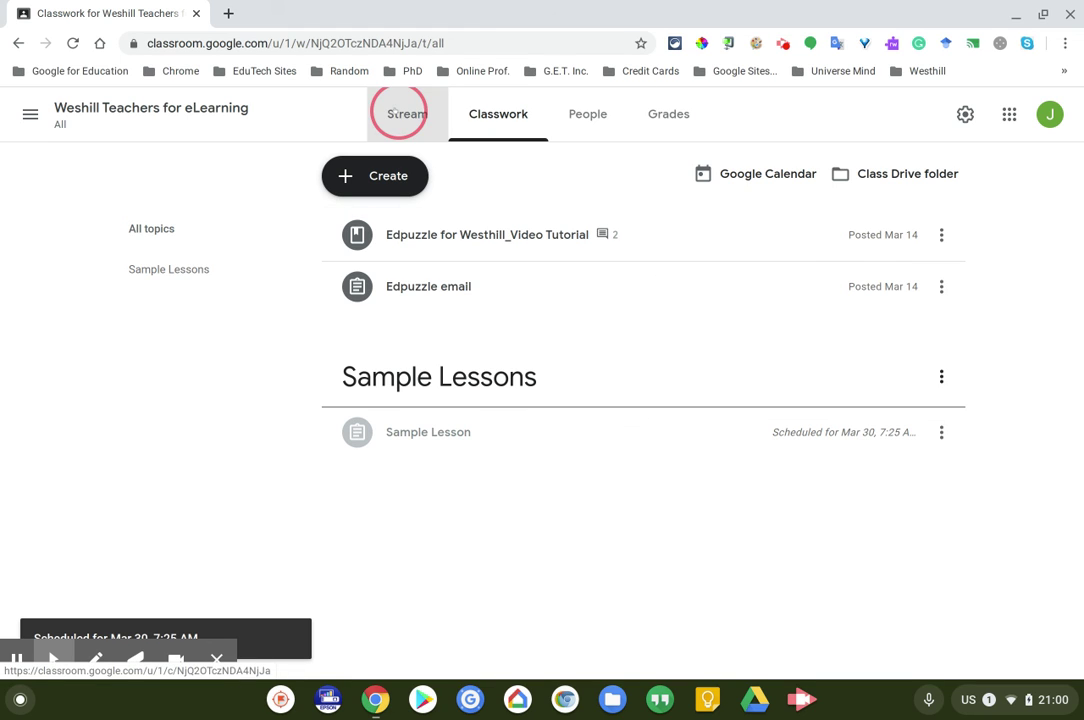
click(498, 122)
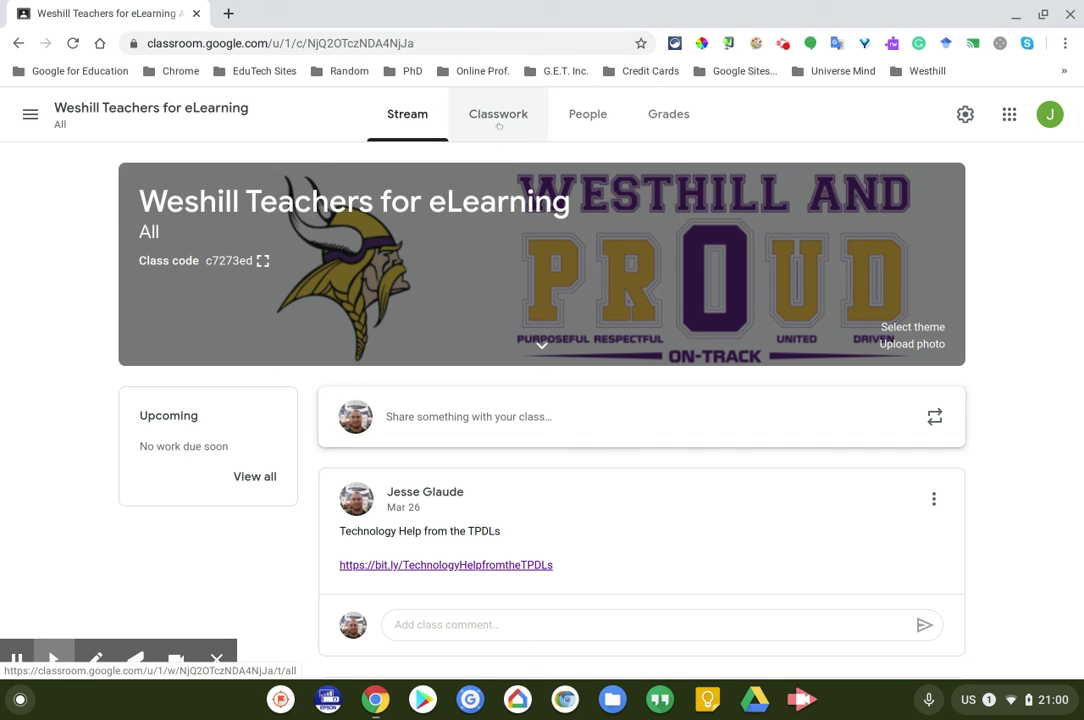
click(577, 122)
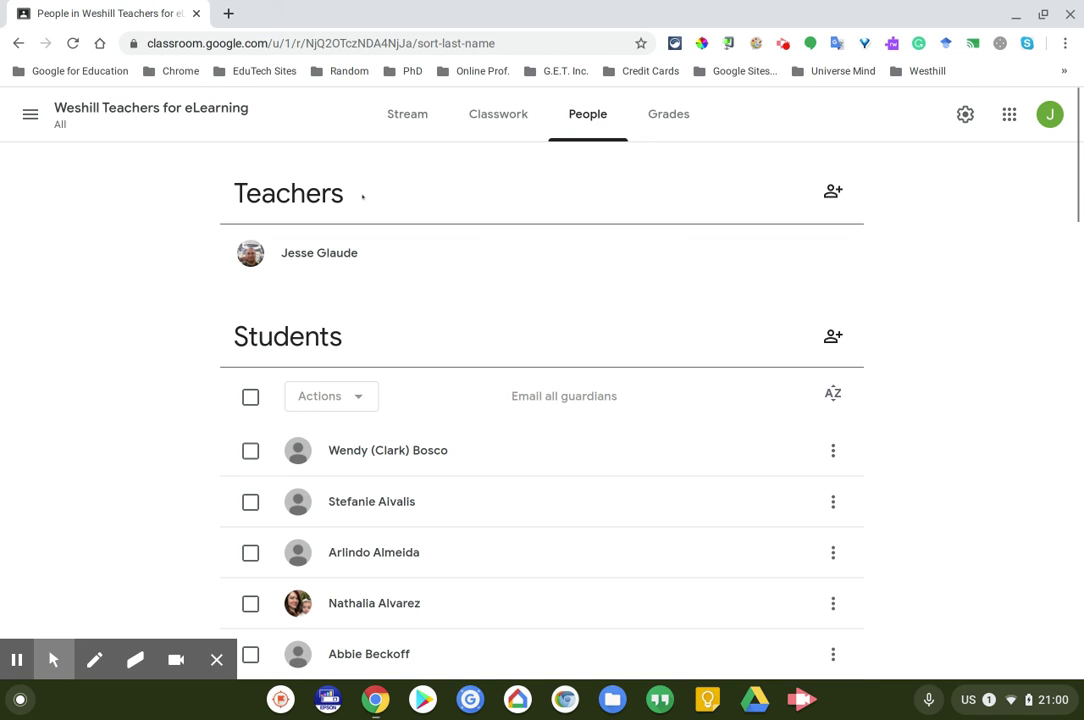
scroll(561, 295, down, 5)
scroll(561, 295, up, 3)
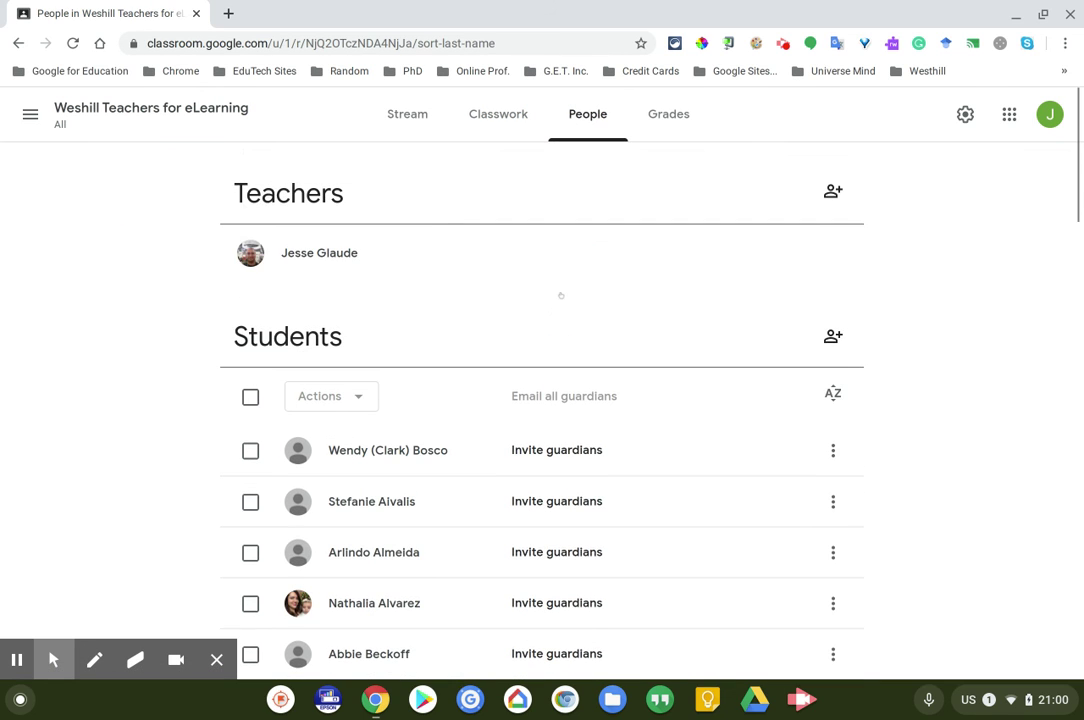
scroll(564, 295, down, 4)
scroll(521, 327, down, 13)
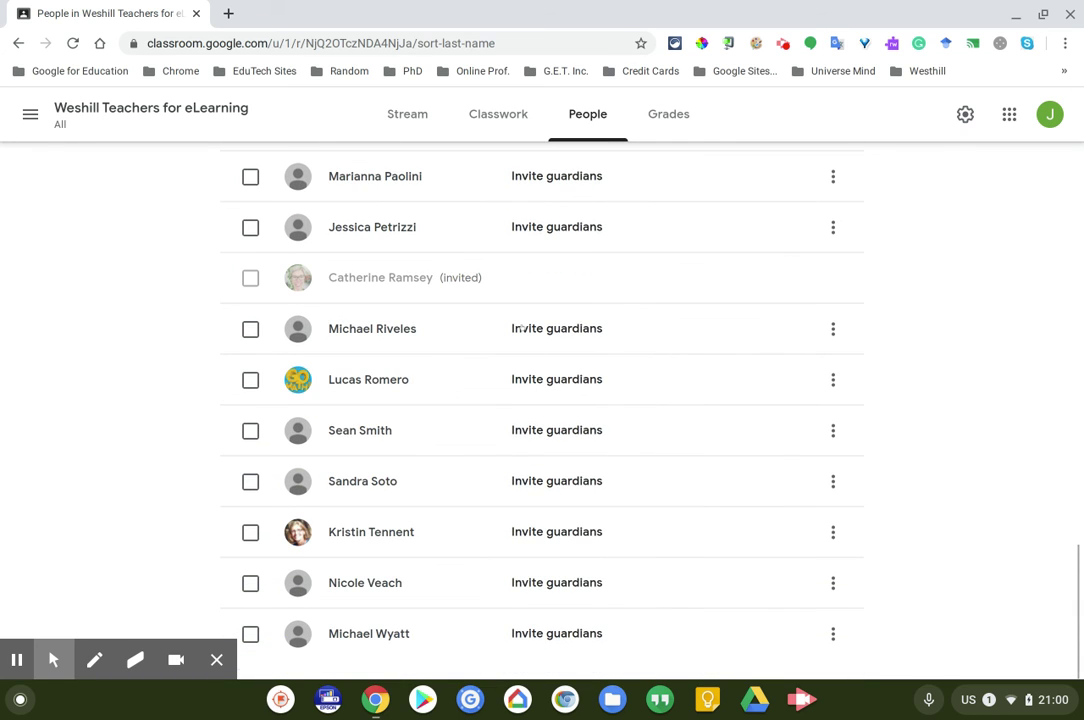
scroll(521, 327, up, 10)
scroll(521, 327, up, 7)
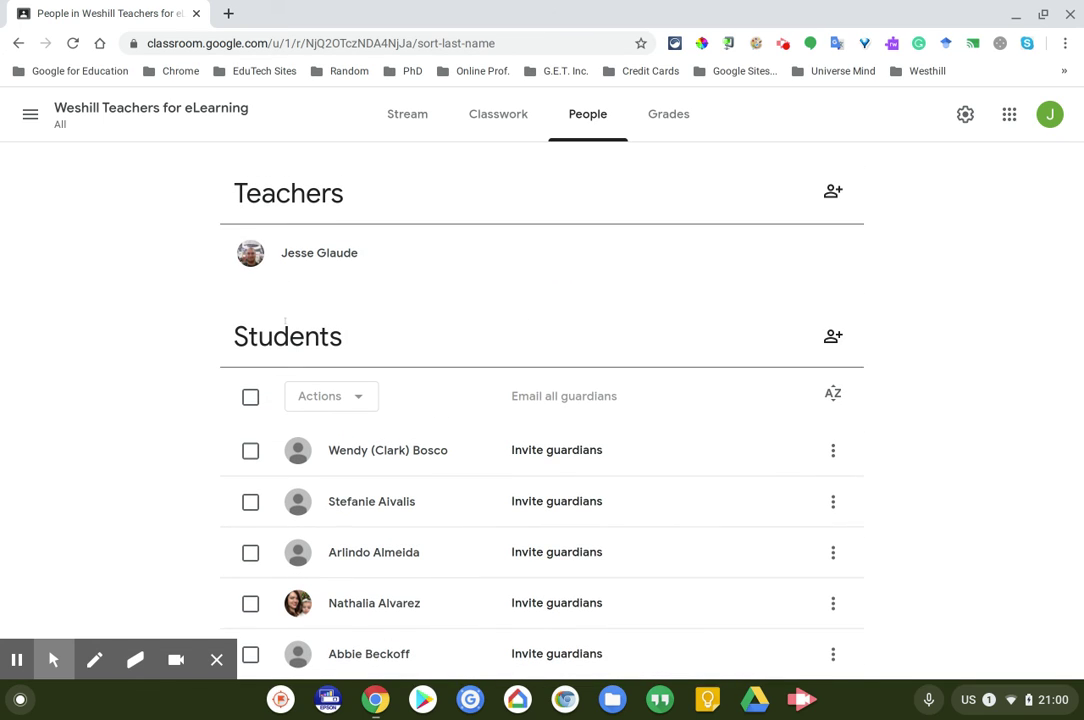
Select all students in the roster and look at the actions available for them
click(250, 396)
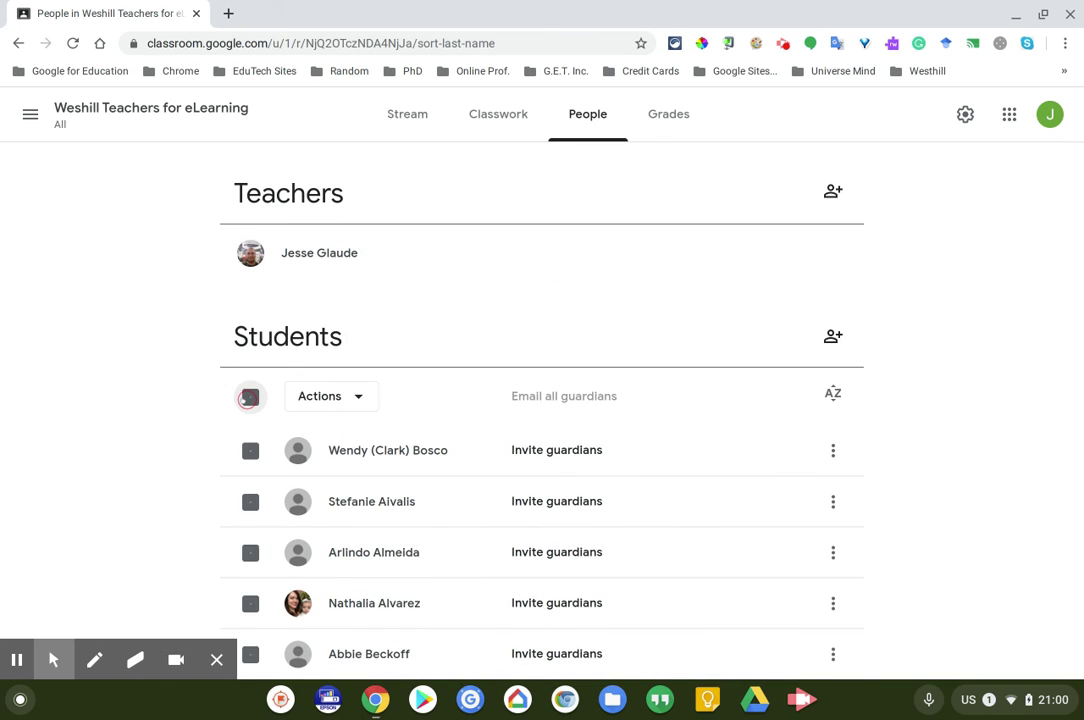
click(318, 395)
click(250, 397)
click(250, 397)
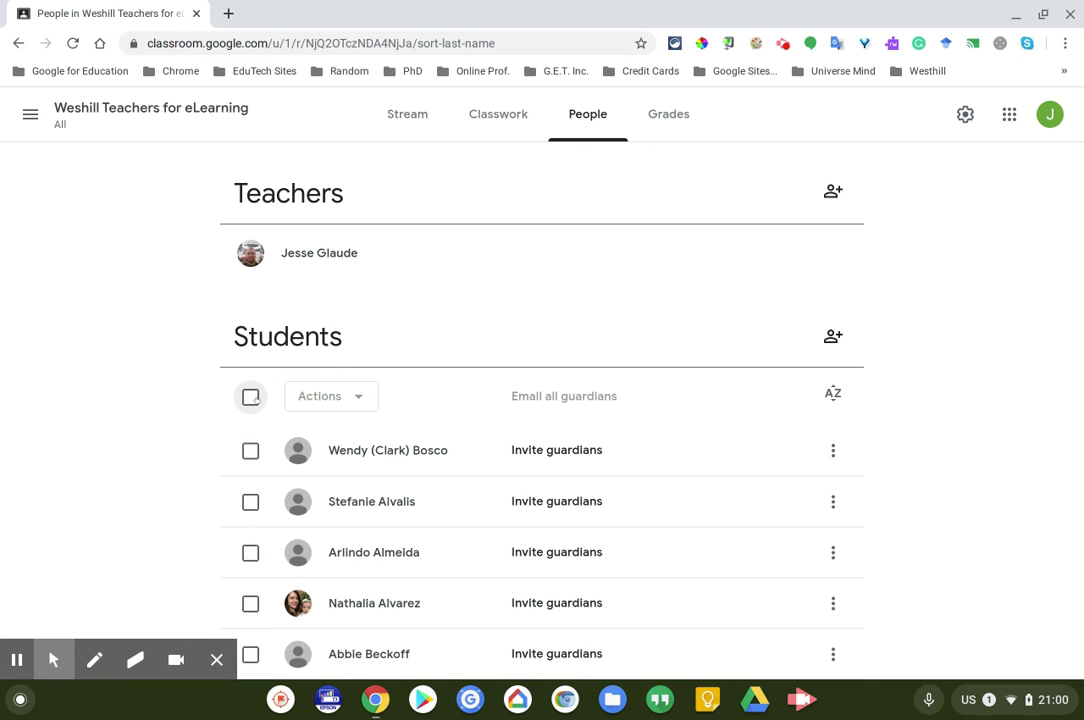
click(250, 397)
click(310, 396)
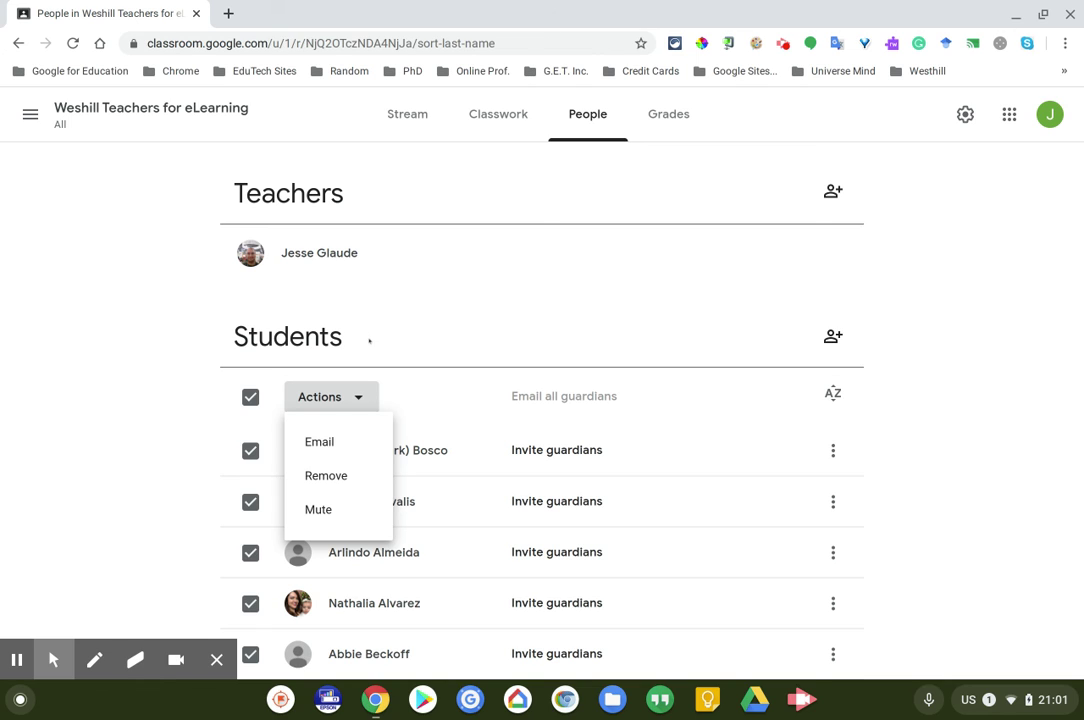
click(390, 288)
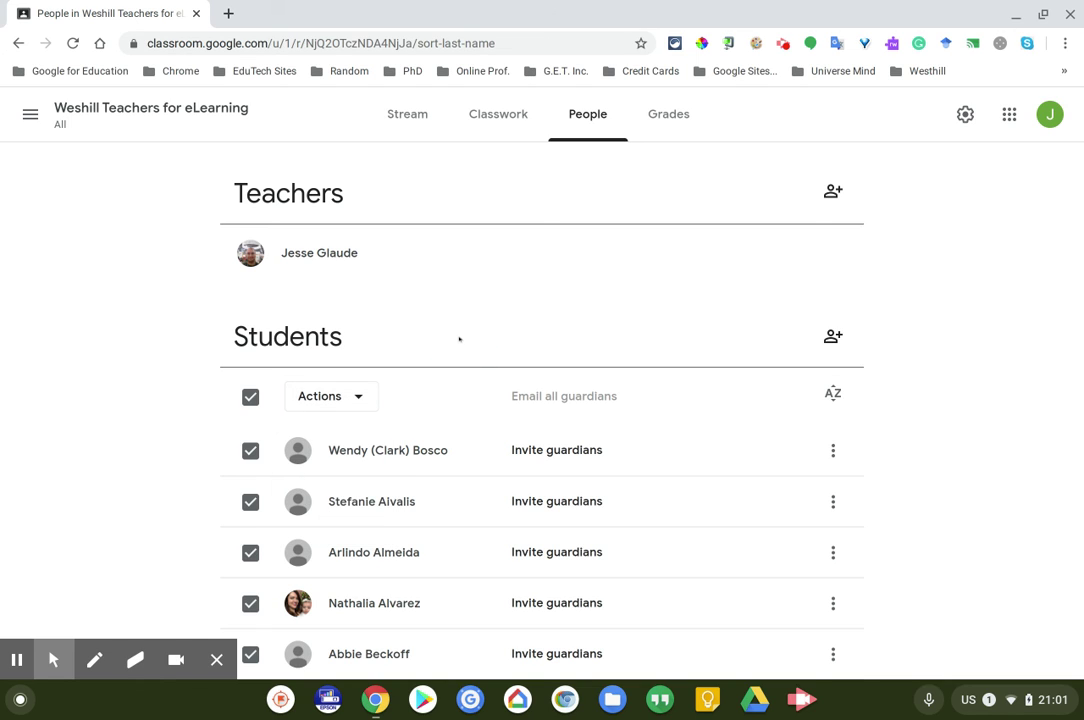
Deselect individual students at the start of the roster, then toggle the whole-roster selection until no student is selected
click(250, 450)
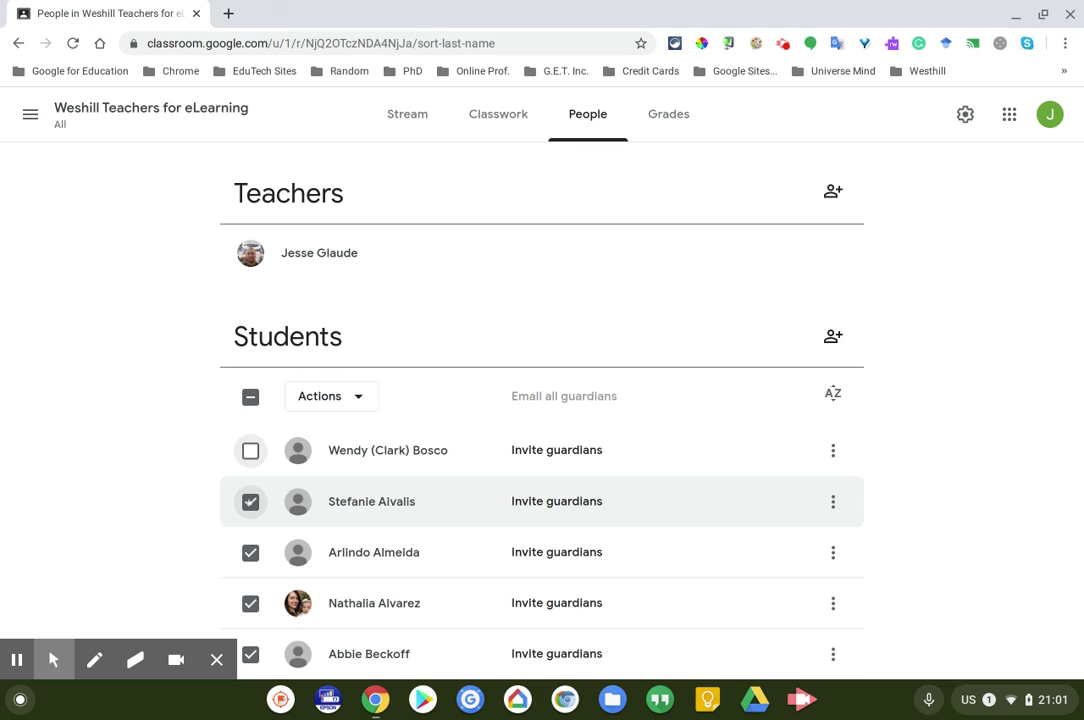
click(250, 396)
click(250, 501)
click(250, 396)
click(250, 396)
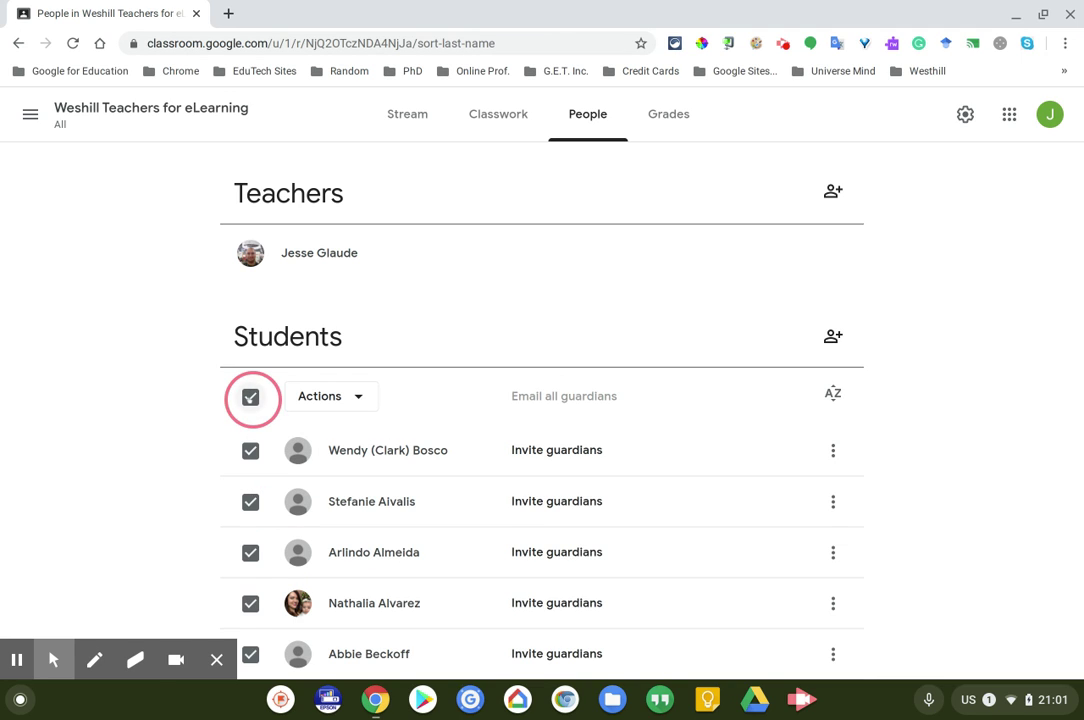
Select several individual students further down the roster and clear the whole selection again
scroll(240, 440, down, 3)
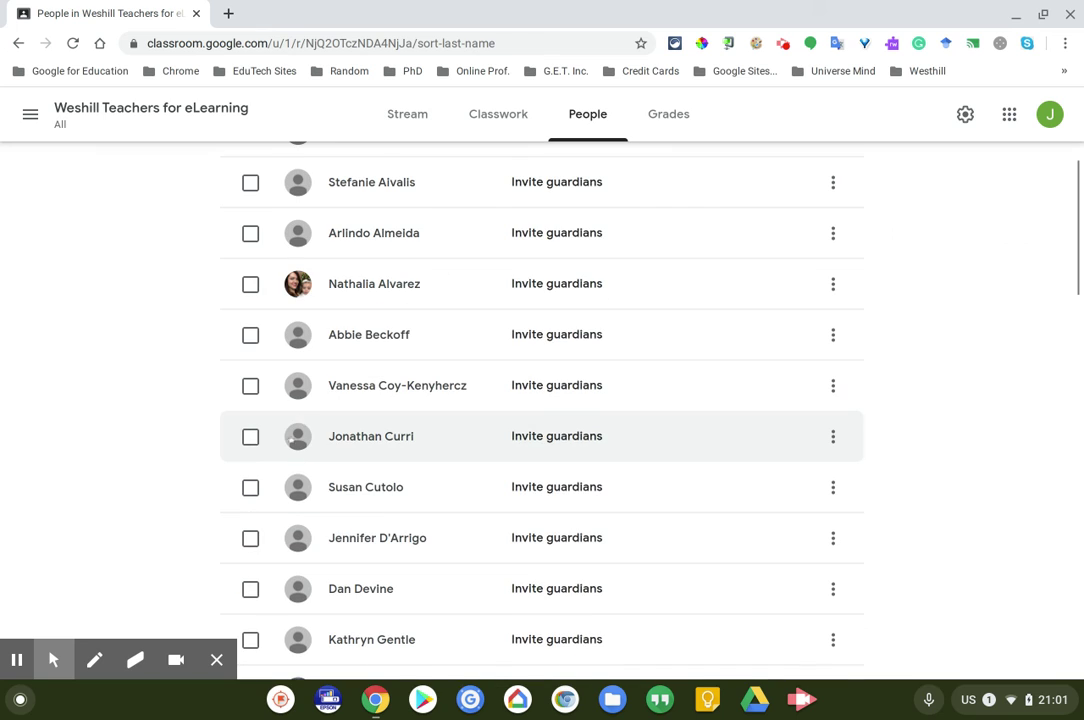
click(250, 436)
click(250, 487)
click(250, 538)
scroll(250, 538, down, 2)
click(250, 410)
click(250, 461)
scroll(377, 444, up, 1)
scroll(376, 447, up, 3)
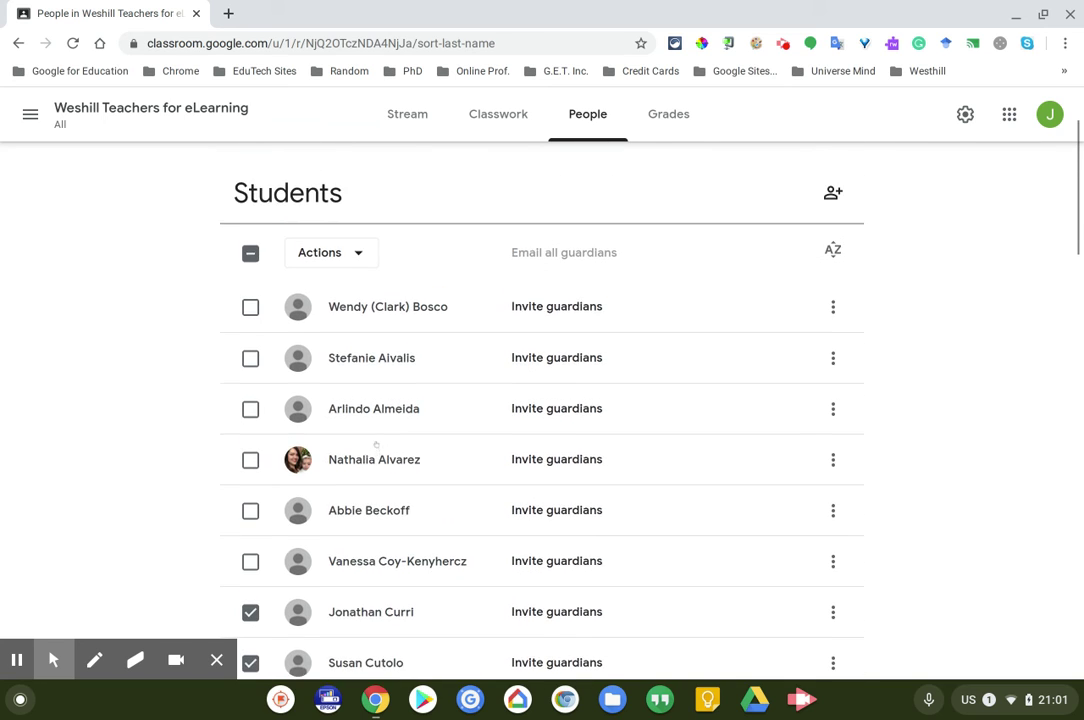
click(250, 397)
click(250, 397)
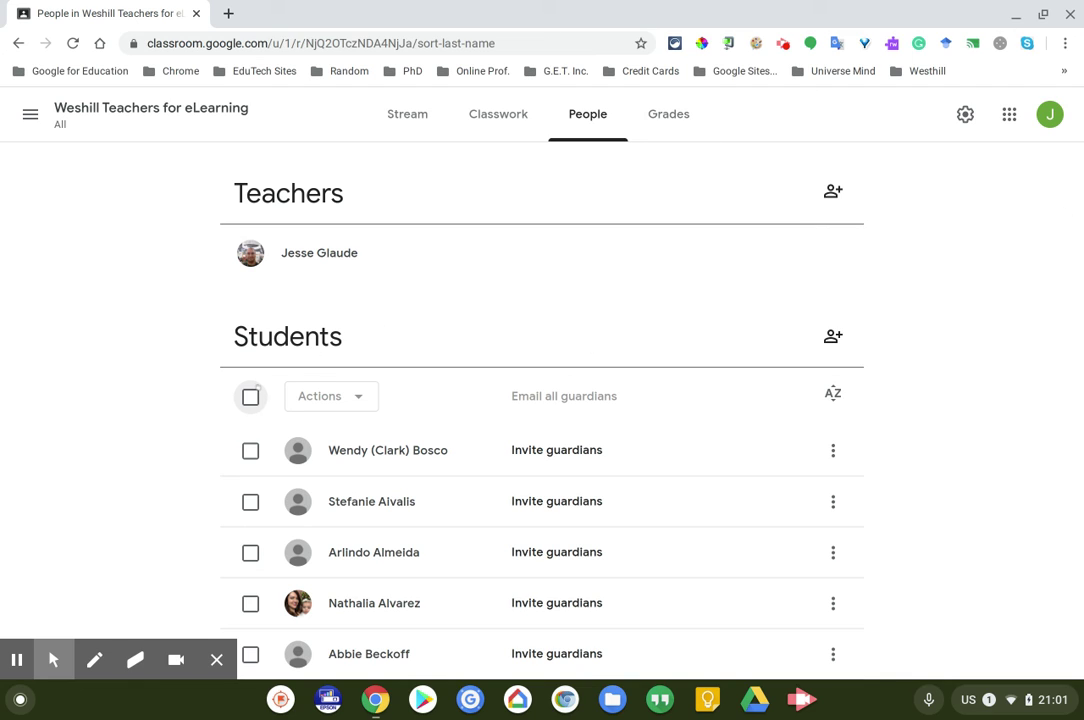
View the class gradebook and look through the Stream, Classwork, People and Grades pages
click(674, 117)
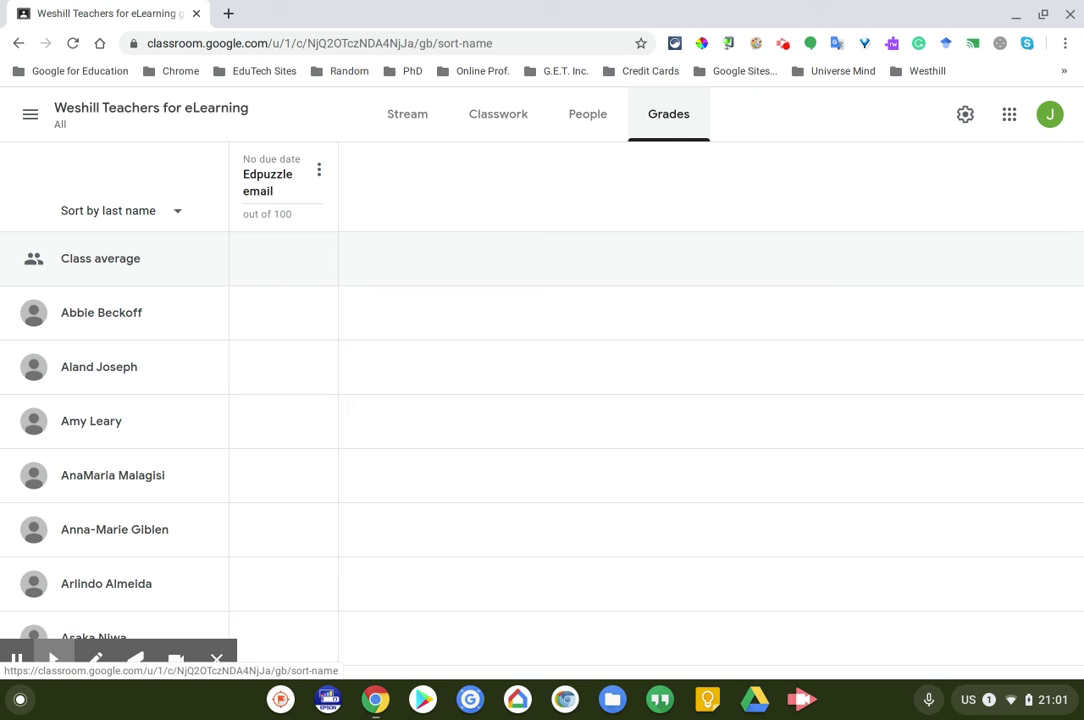
click(418, 129)
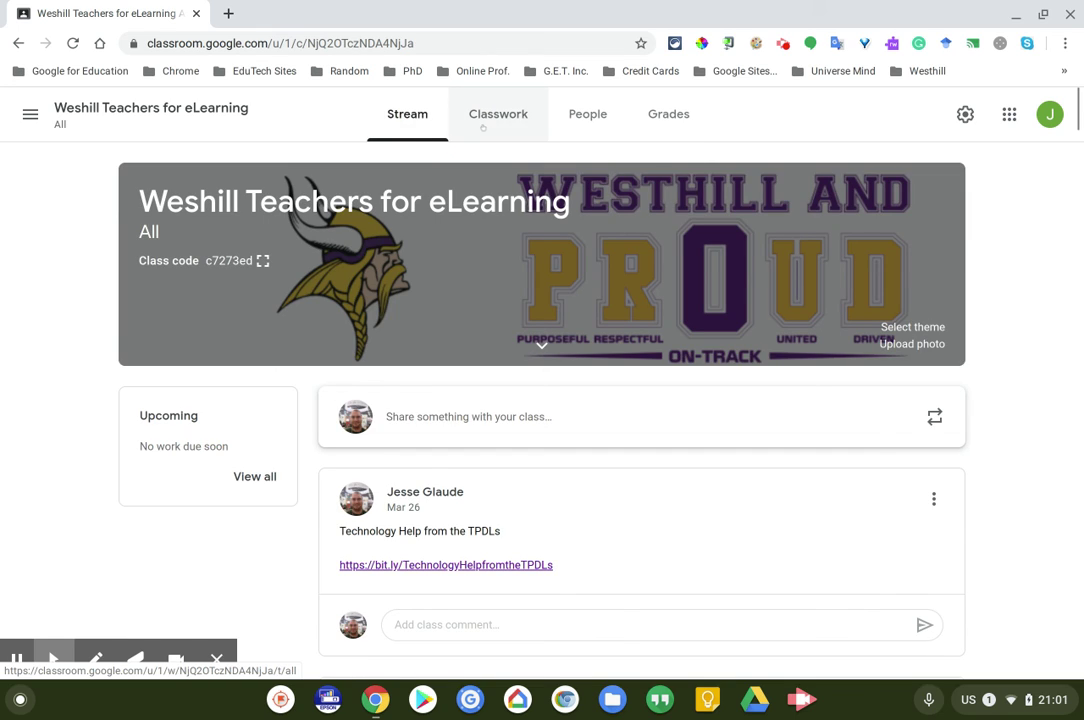
click(490, 132)
click(578, 134)
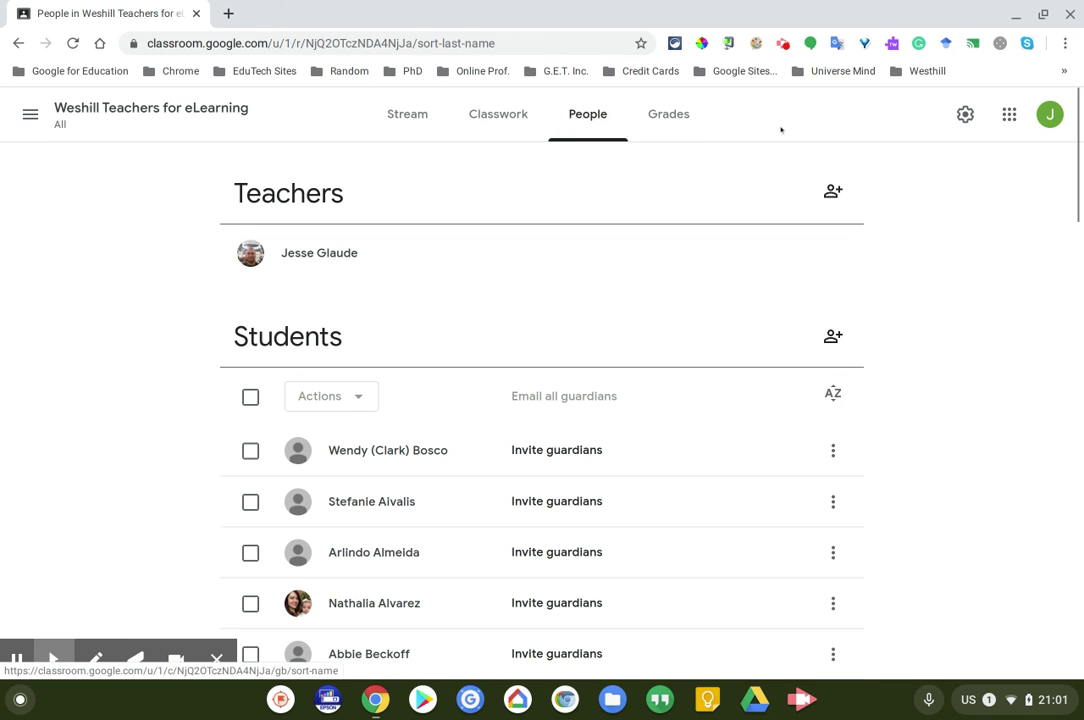
click(662, 122)
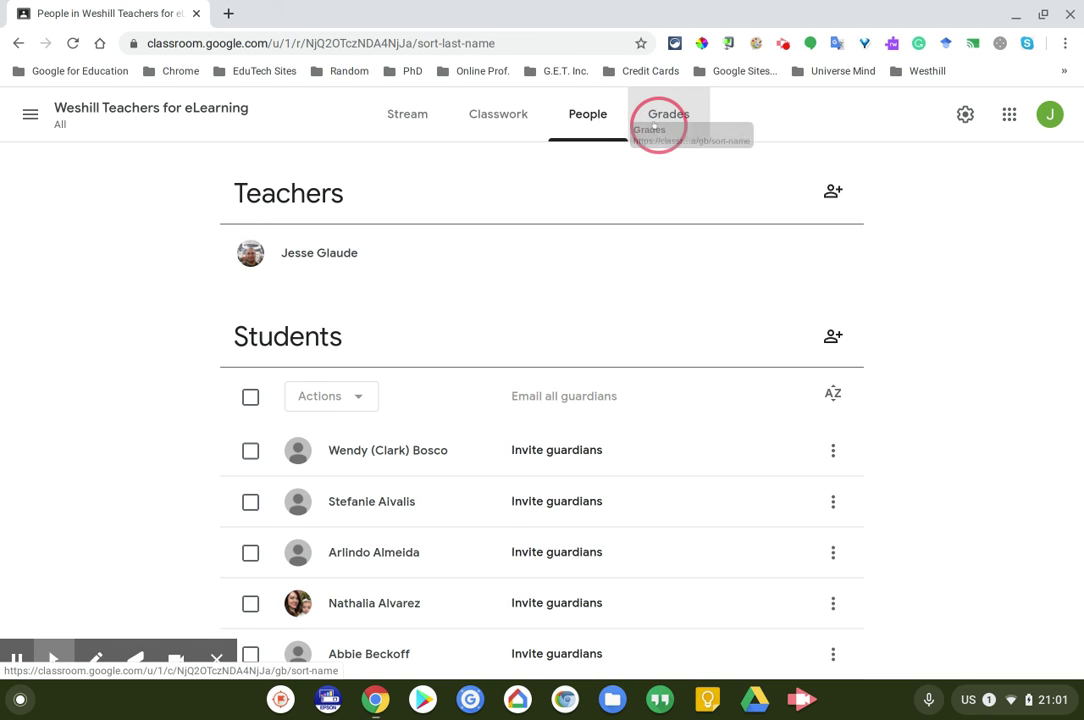
Return to the class Stream and leave Weshill Teachers for eLearning for the overview of all classes
click(406, 122)
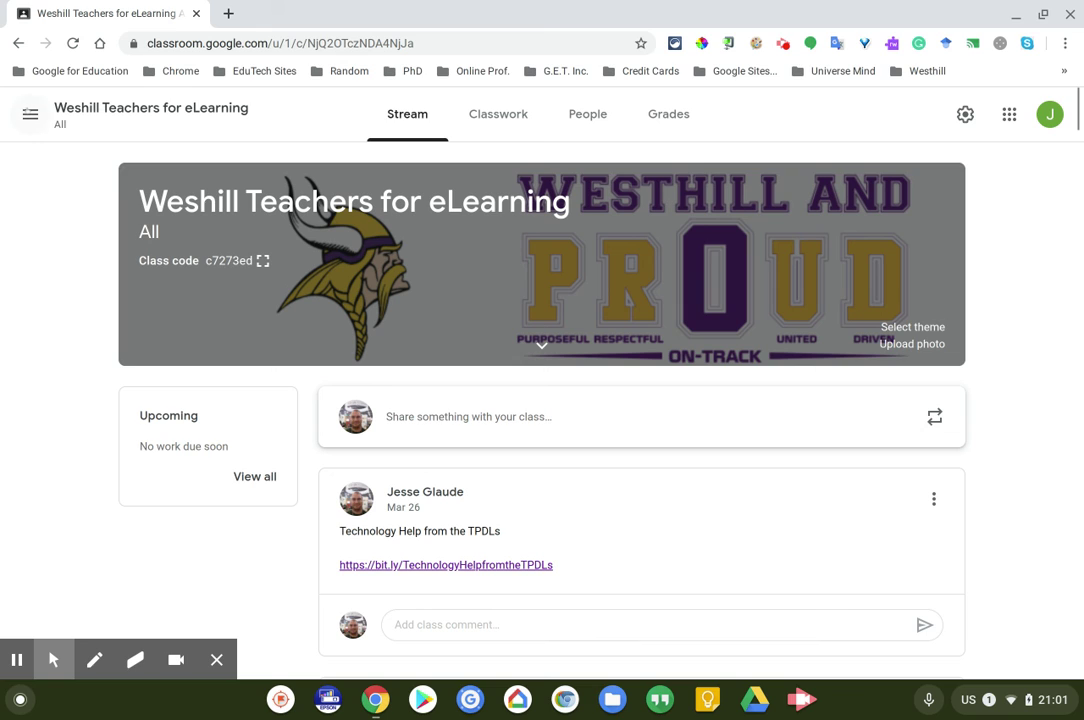
click(29, 113)
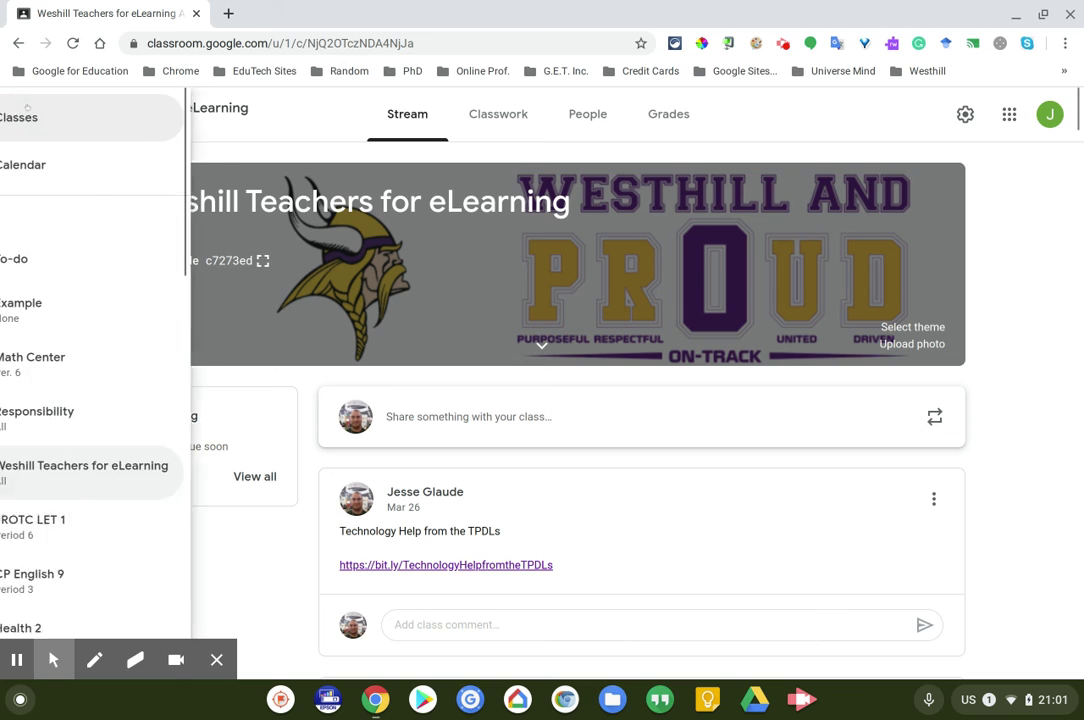
click(82, 117)
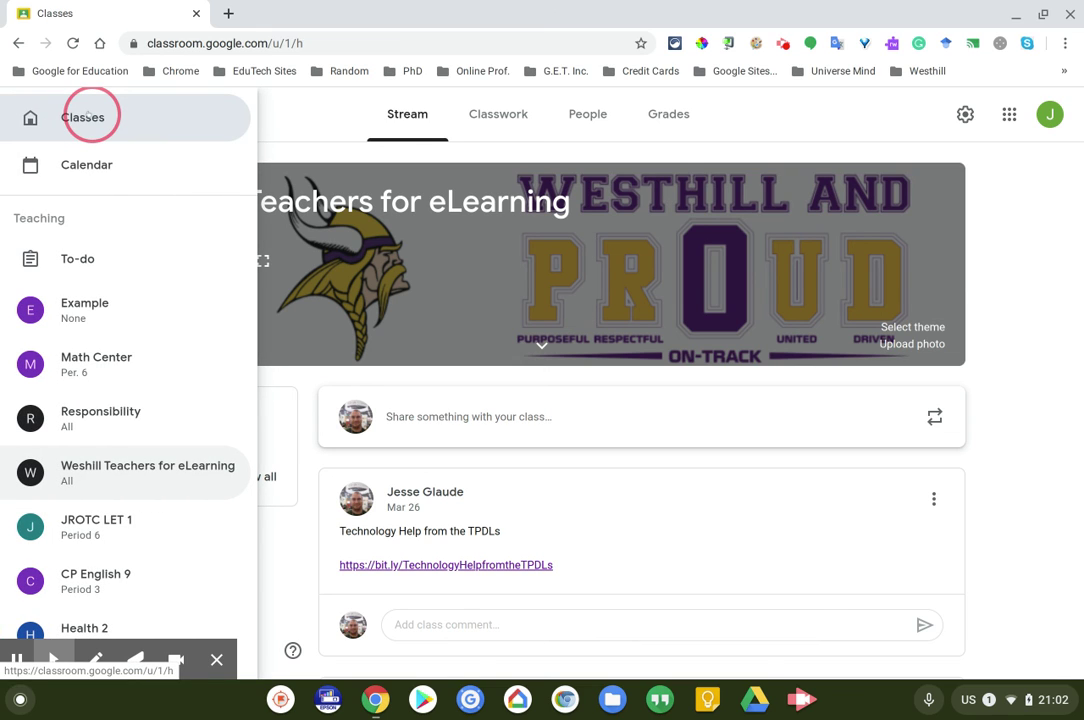